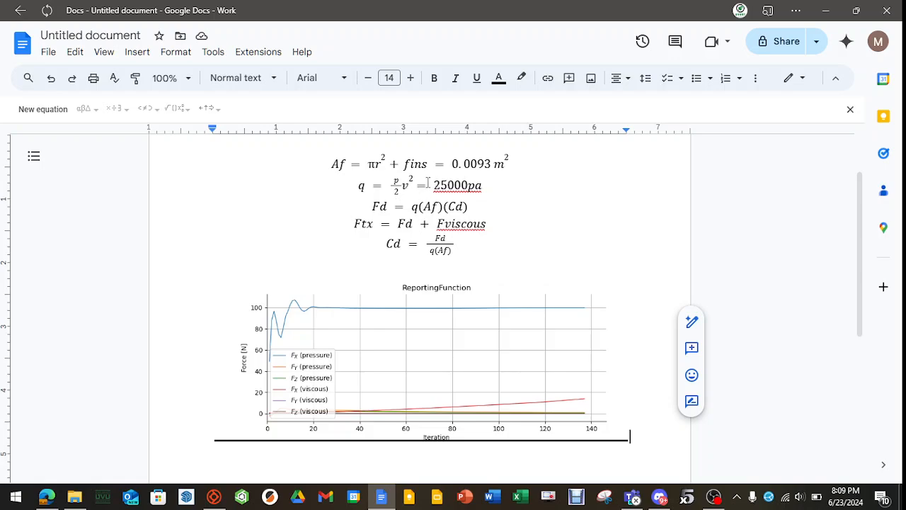
double_click(396, 182)
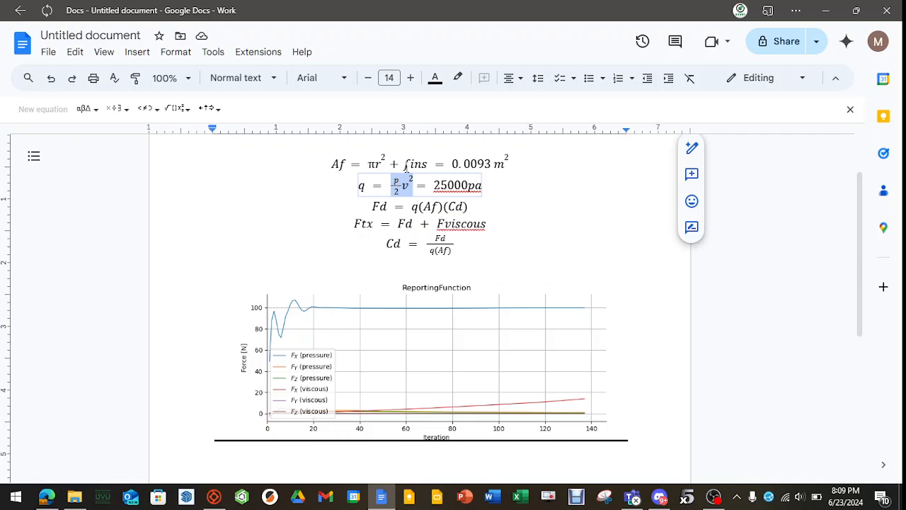
click(513, 198)
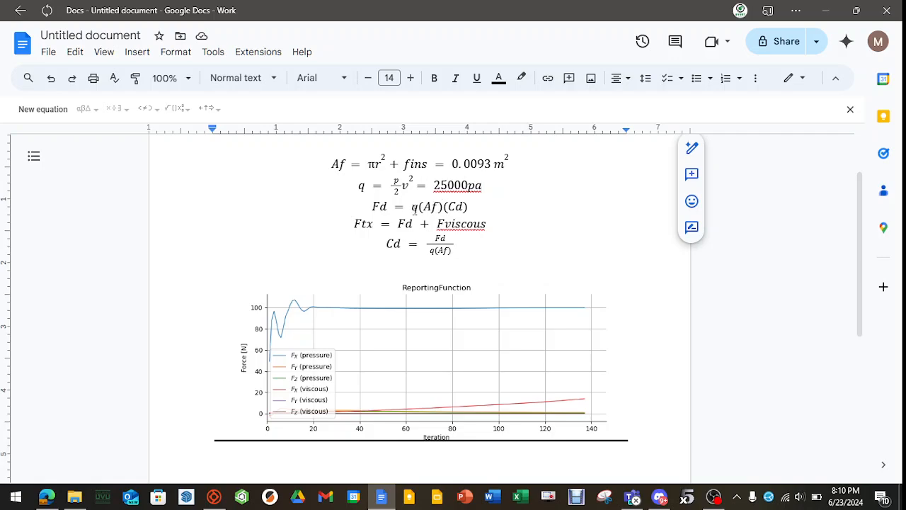
drag(415, 209, 478, 206)
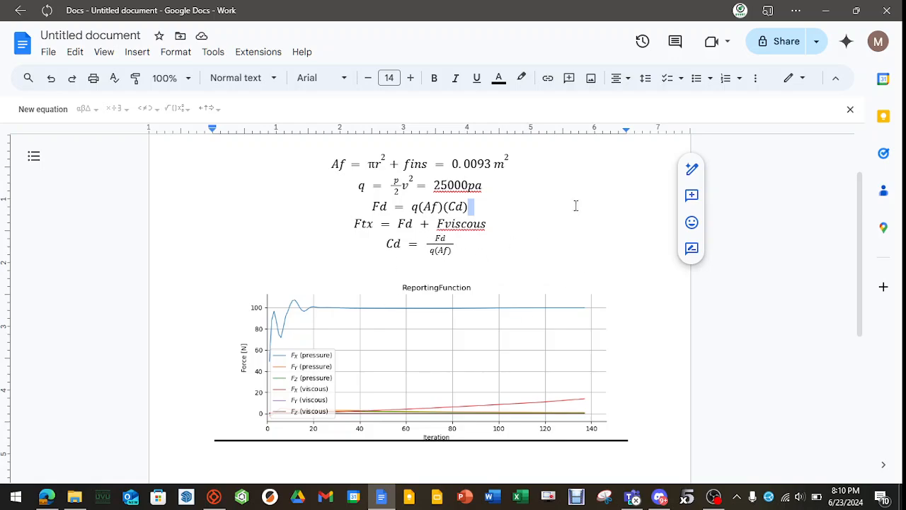
click(342, 231)
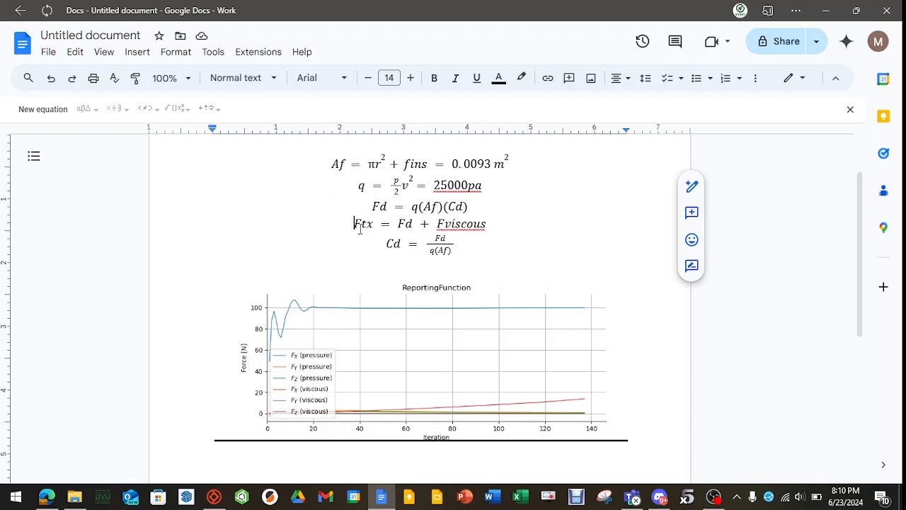
Change the numerator of the Cd equation from the pressure drag to the total force Ftx.
click(447, 238)
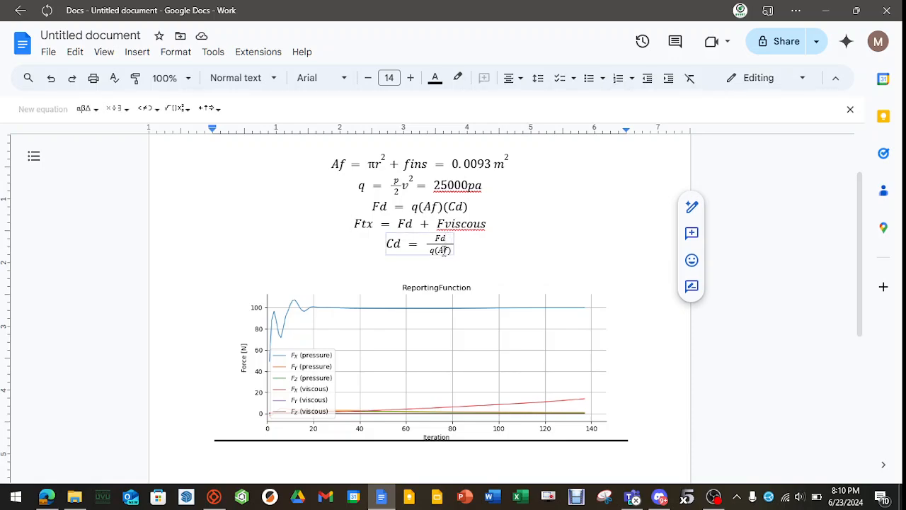
key(BackSpace)
text(tx)
click(468, 246)
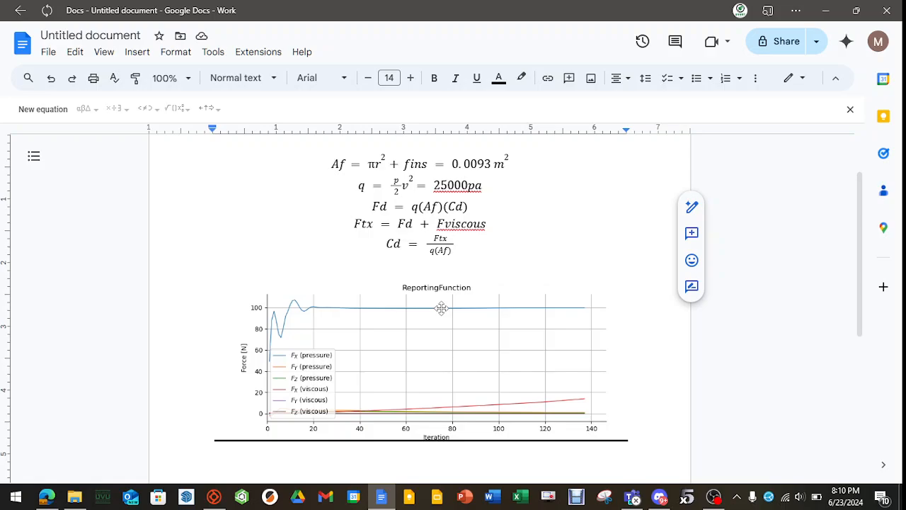
Switch to Ondsel ES and rename the fused nose cone and body tube component as Airframe.
click(214, 498)
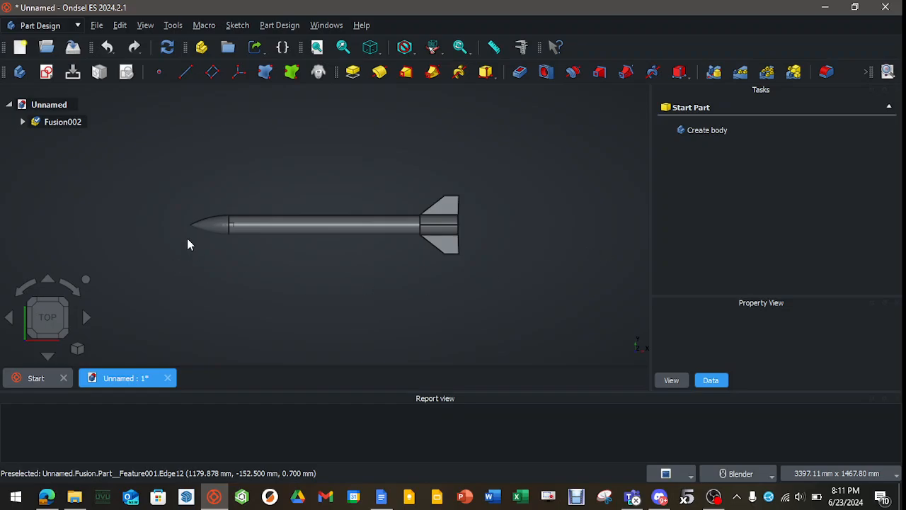
click(23, 122)
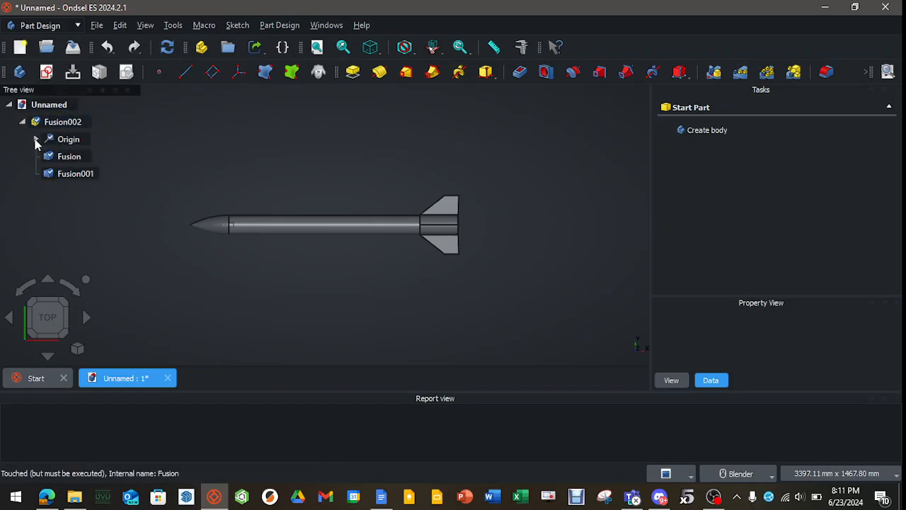
click(69, 156)
click(75, 174)
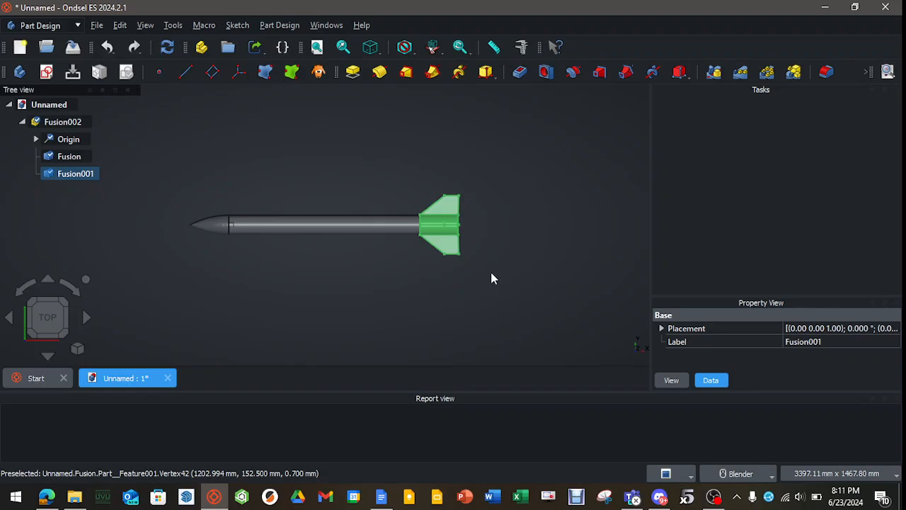
click(70, 156)
right_click(74, 156)
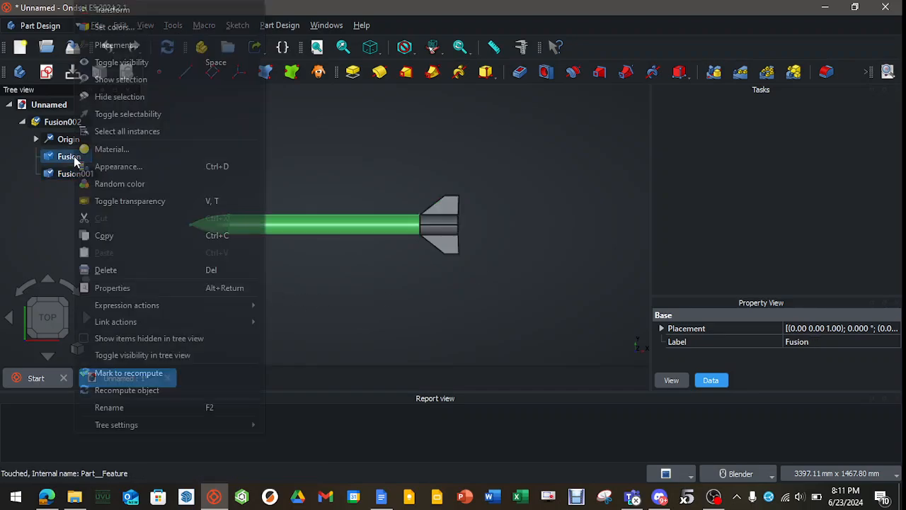
click(112, 407)
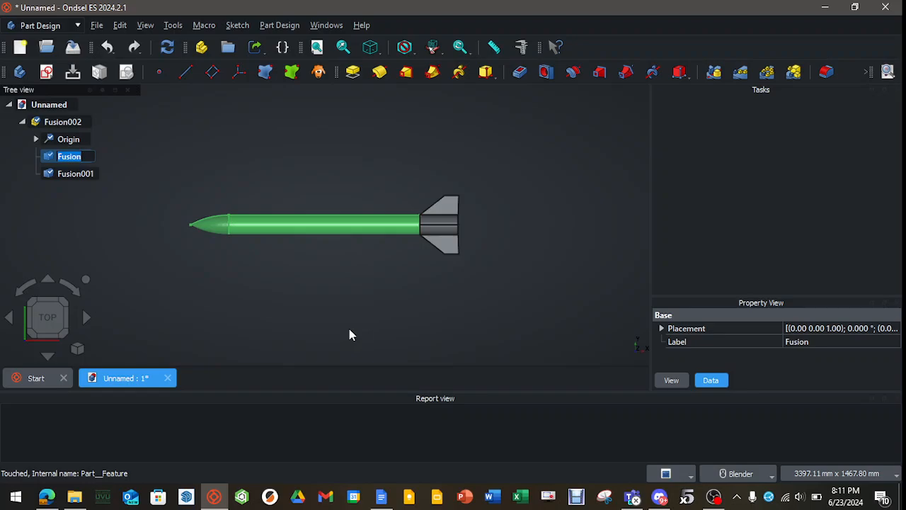
text(Airframe)
key(Return)
click(284, 309)
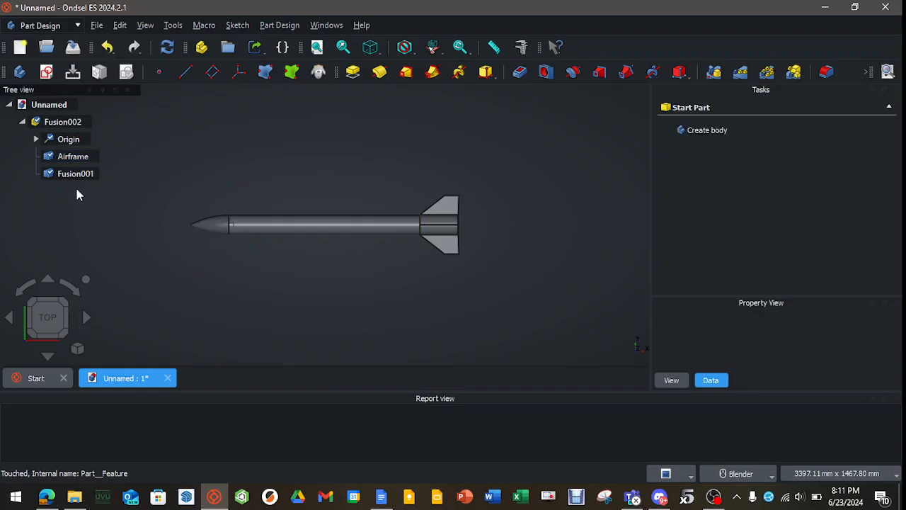
Rename the component containing the tail fins as Fincan.
click(74, 175)
right_click(71, 175)
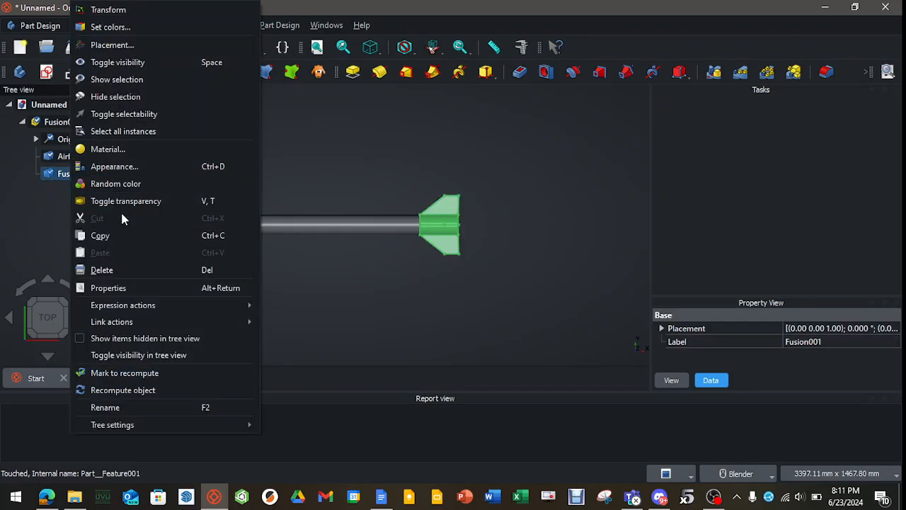
click(114, 407)
text(Fincan)
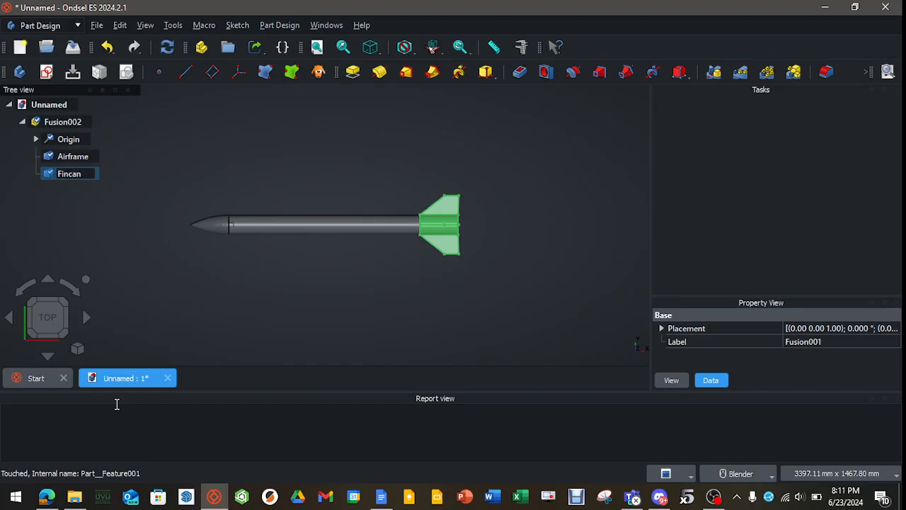
key(Return)
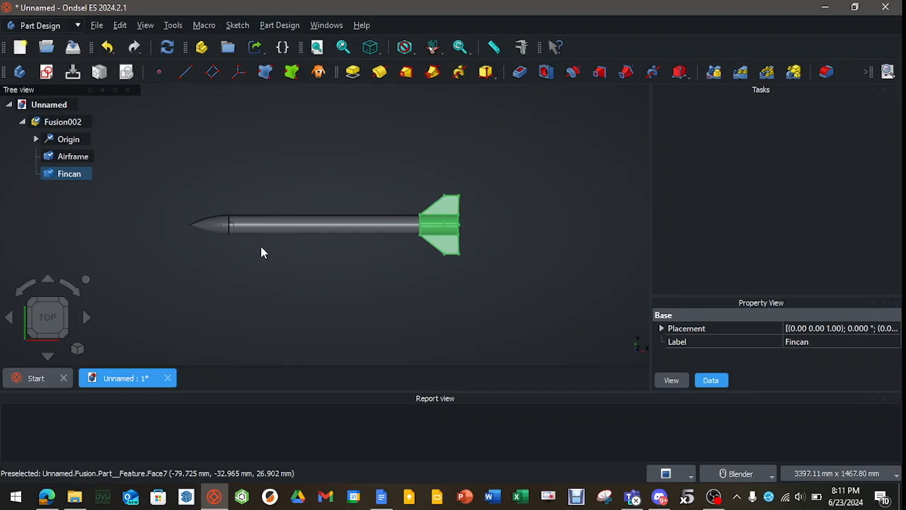
Rename the parent fusion that holds the Airframe and Fincan as Rocket.
click(22, 124)
right_click(53, 122)
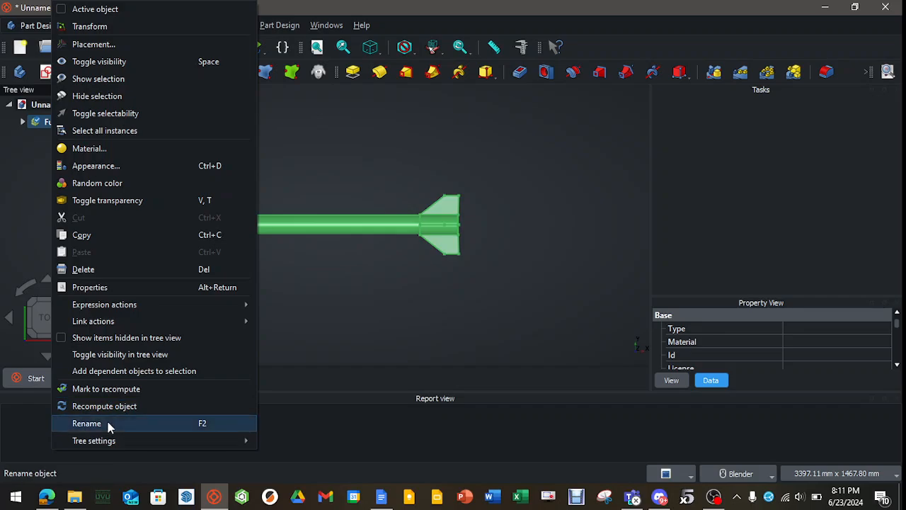
click(86, 423)
text(Rocket)
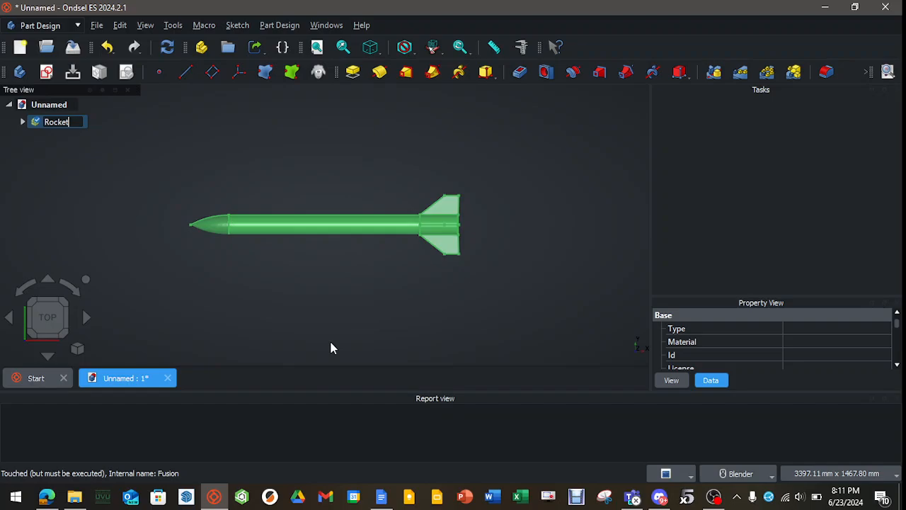
click(329, 347)
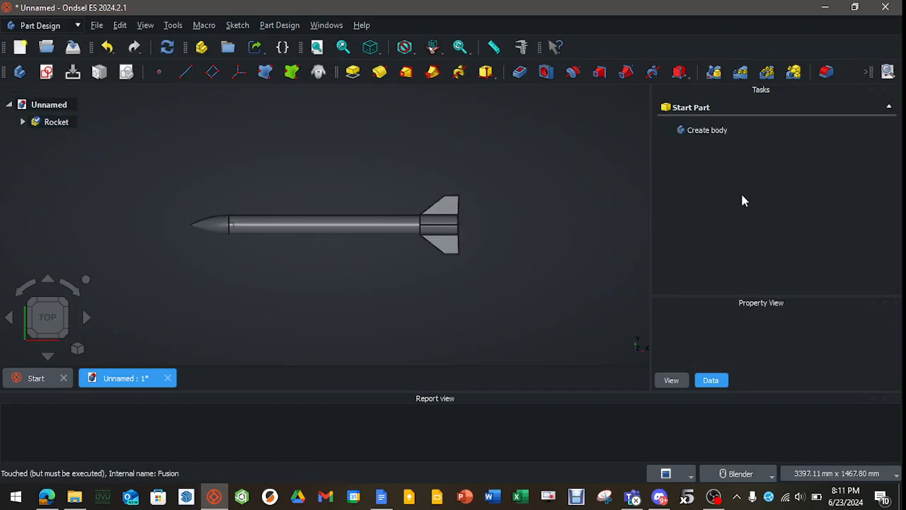
Switch to the Part workbench and add a cube to the model.
click(72, 27)
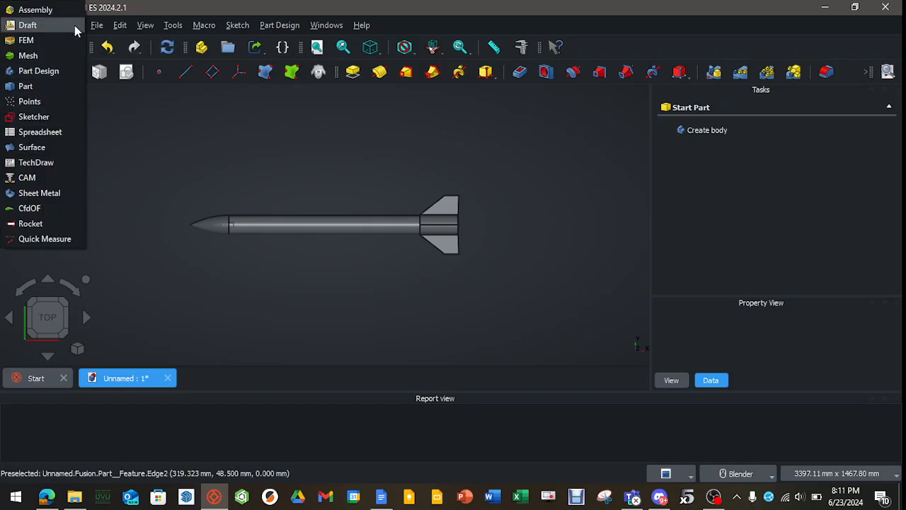
click(39, 84)
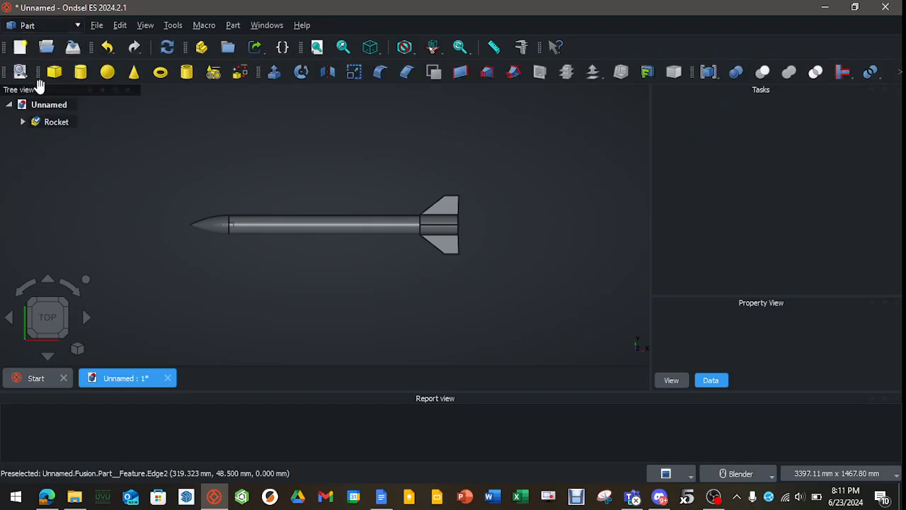
click(54, 73)
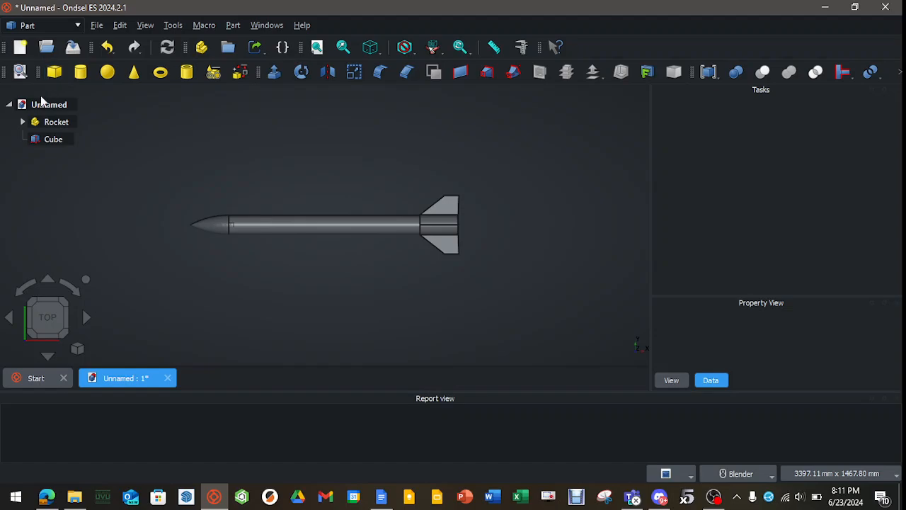
Set the cube's length to 8000 mm, its width to 3000 mm and its height to 3000 mm.
click(53, 141)
click(53, 141)
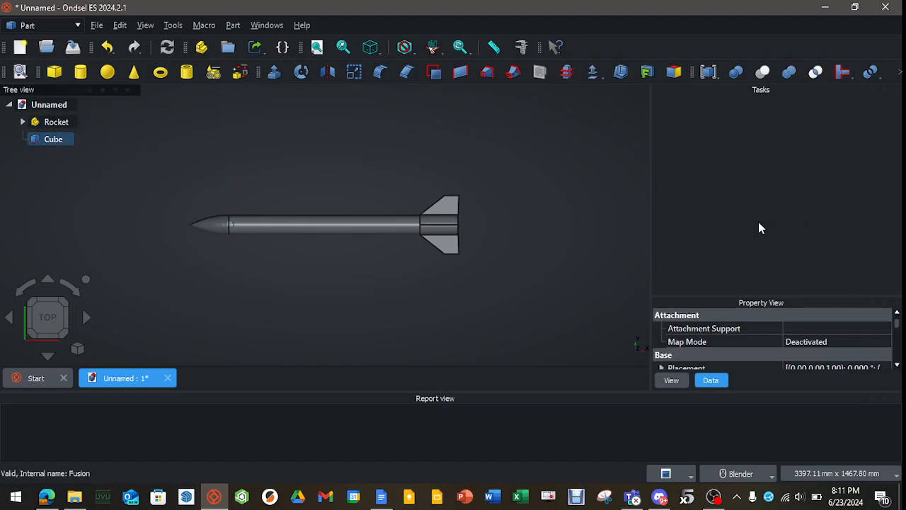
drag(896, 322, 903, 346)
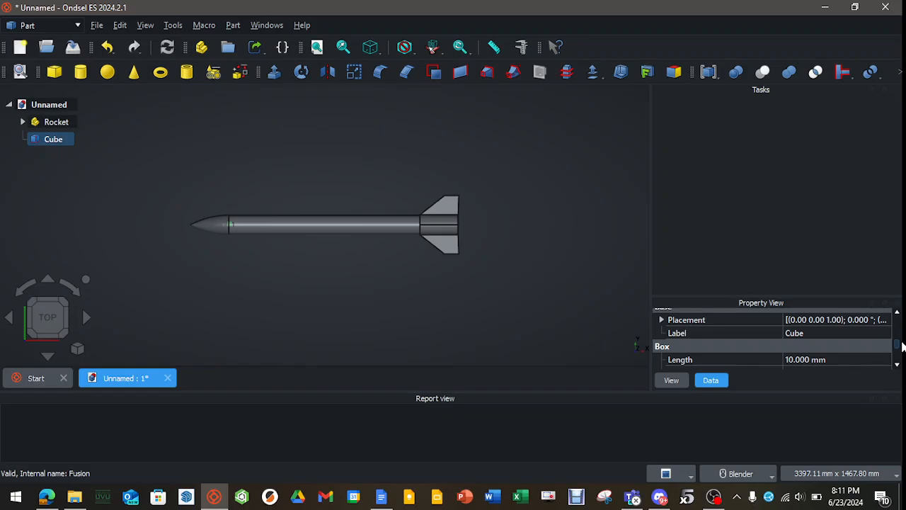
scroll(901, 345, down, 2)
click(801, 342)
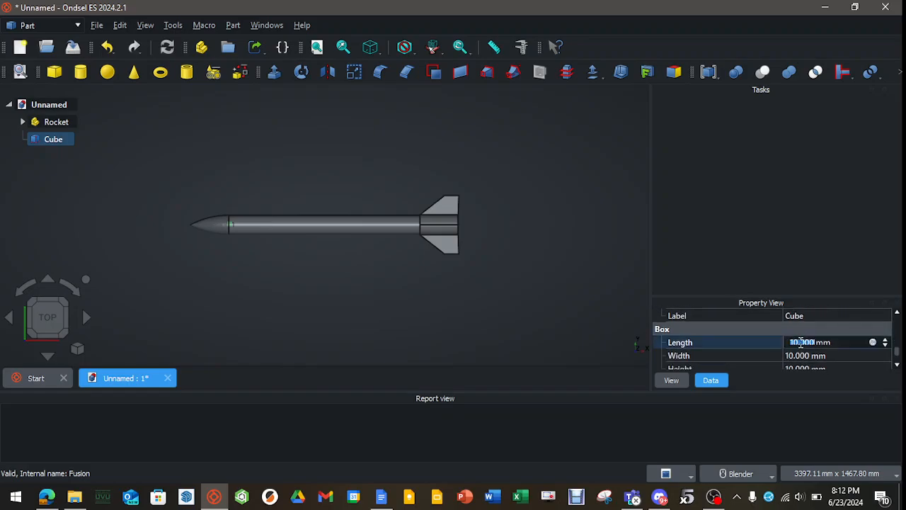
text(8000)
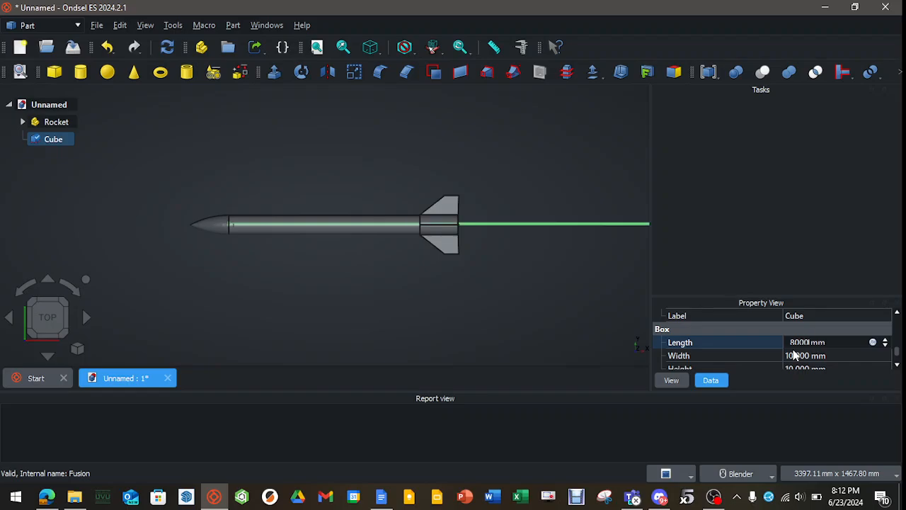
click(796, 356)
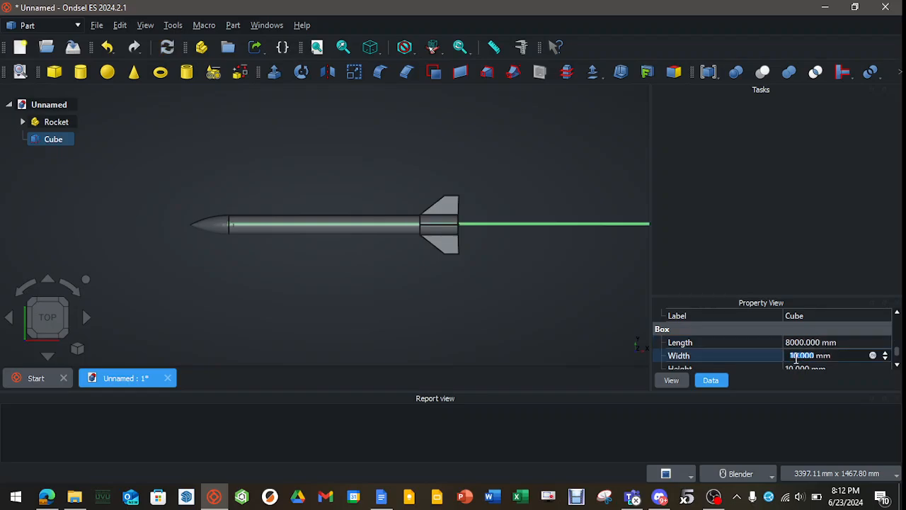
text(3000)
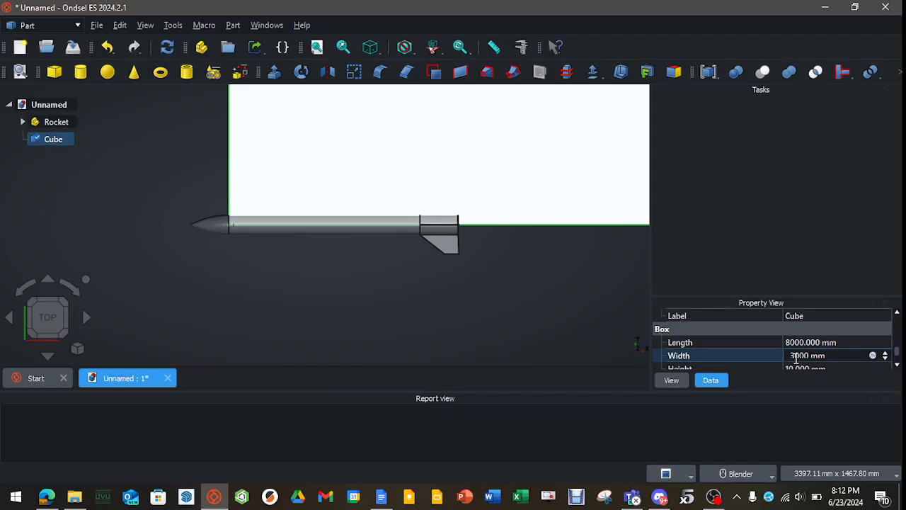
click(796, 366)
text(3000)
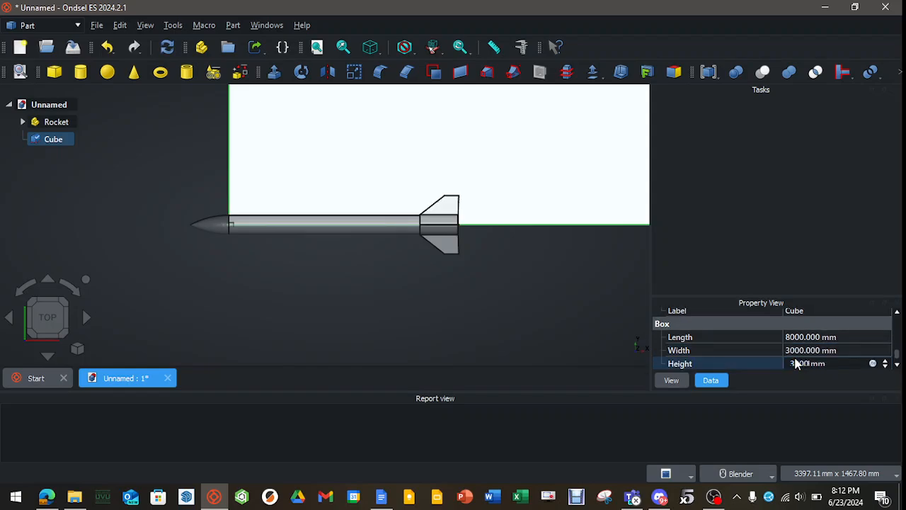
drag(807, 282, 808, 278)
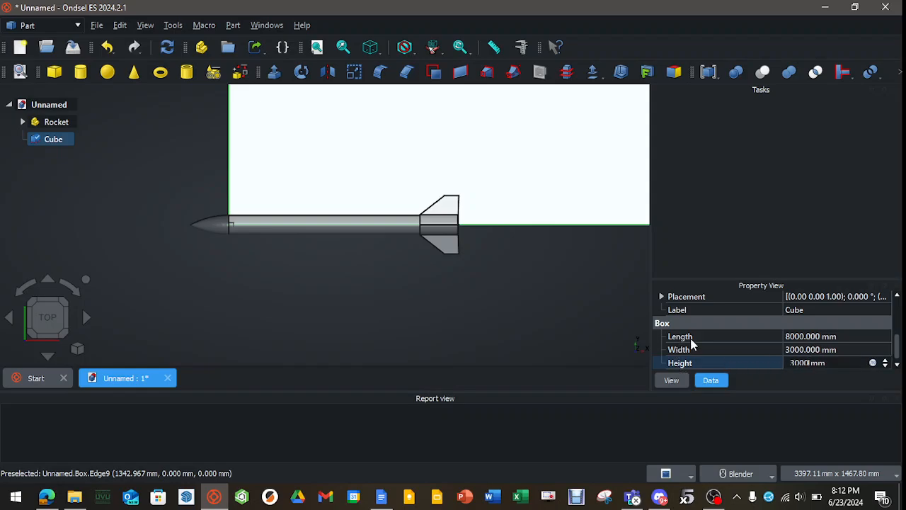
click(599, 327)
Set the cube's X position to -500 mm so the box extends ahead of the rocket's nose.
scroll(488, 305, down, 4)
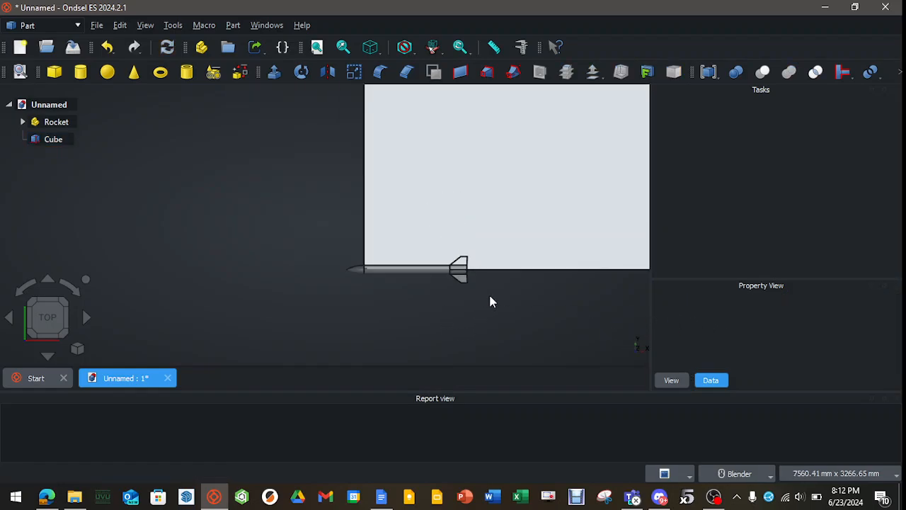
shift+middle_drag(535, 314, 354, 387)
scroll(447, 319, down, 5)
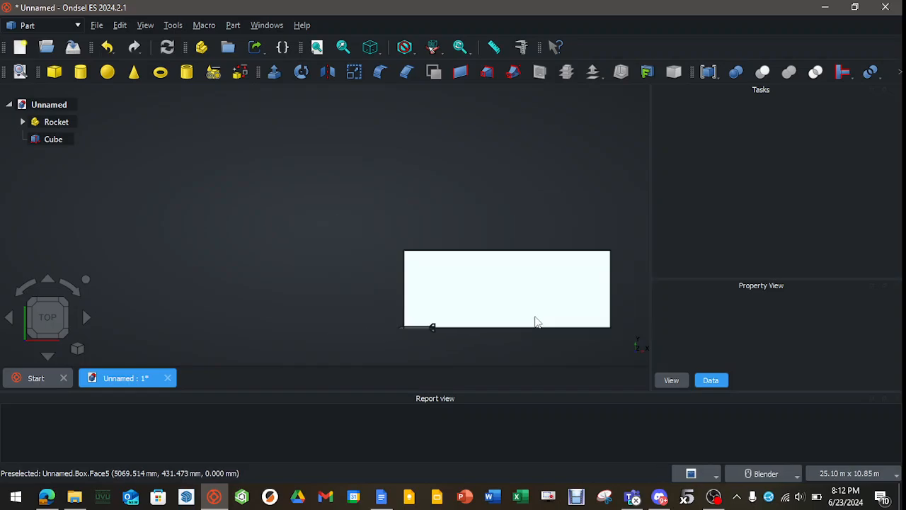
shift+middle_drag(542, 347, 493, 346)
middle_drag(271, 290, 283, 255)
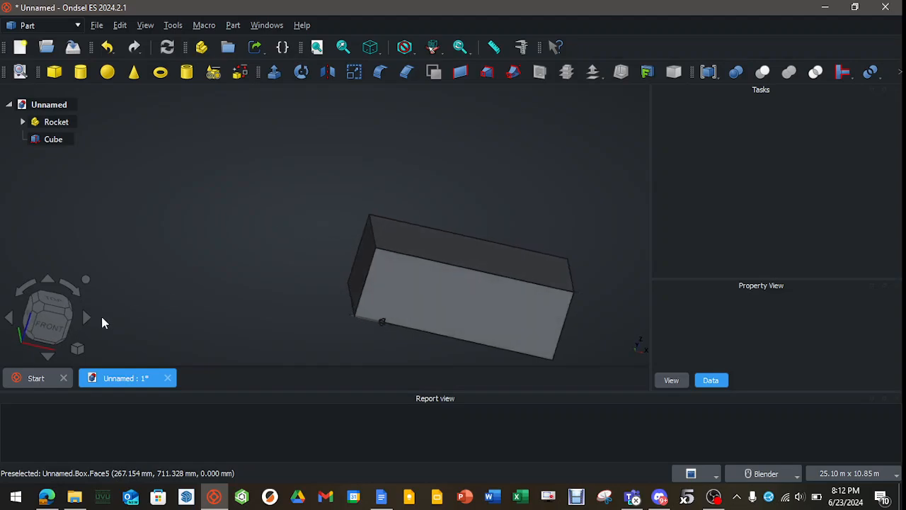
click(55, 327)
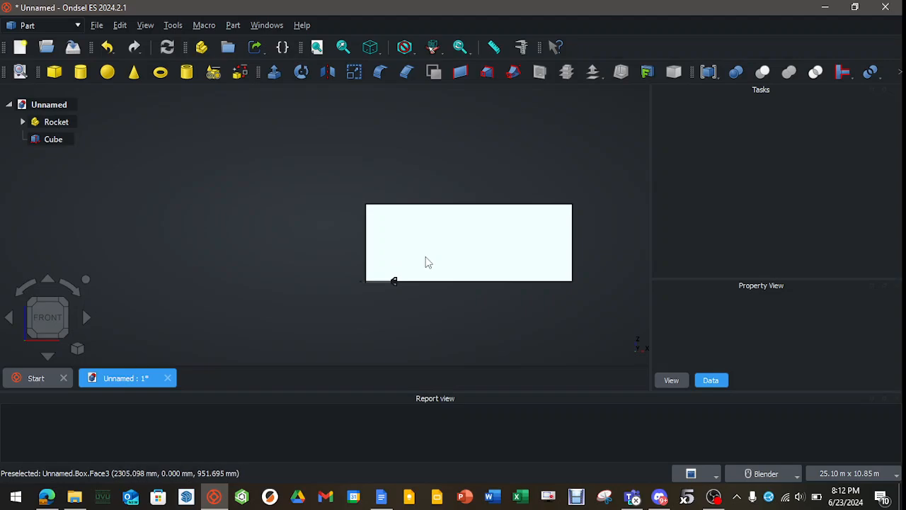
click(52, 140)
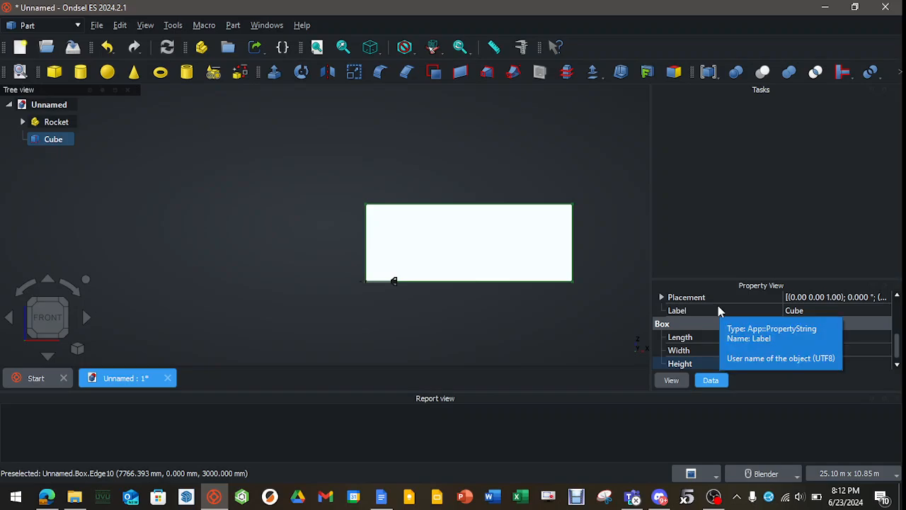
click(662, 298)
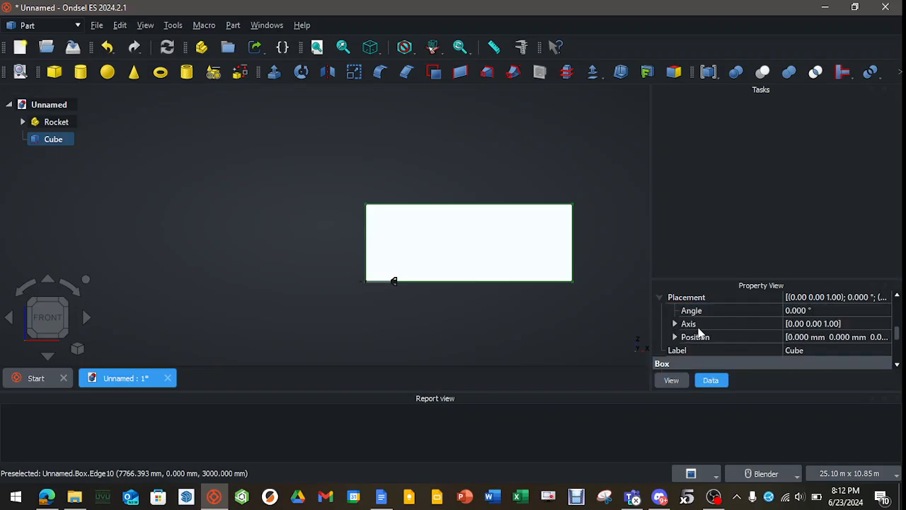
click(675, 338)
scroll(737, 339, down, 1)
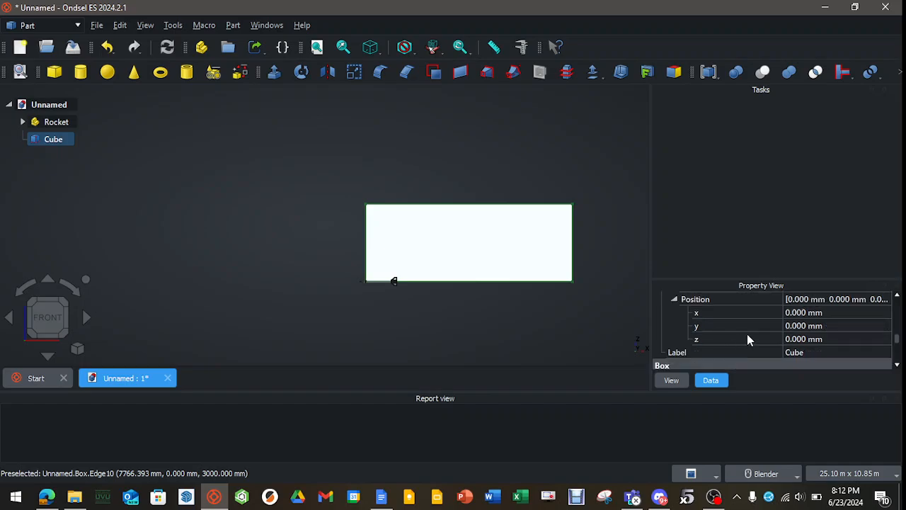
click(806, 312)
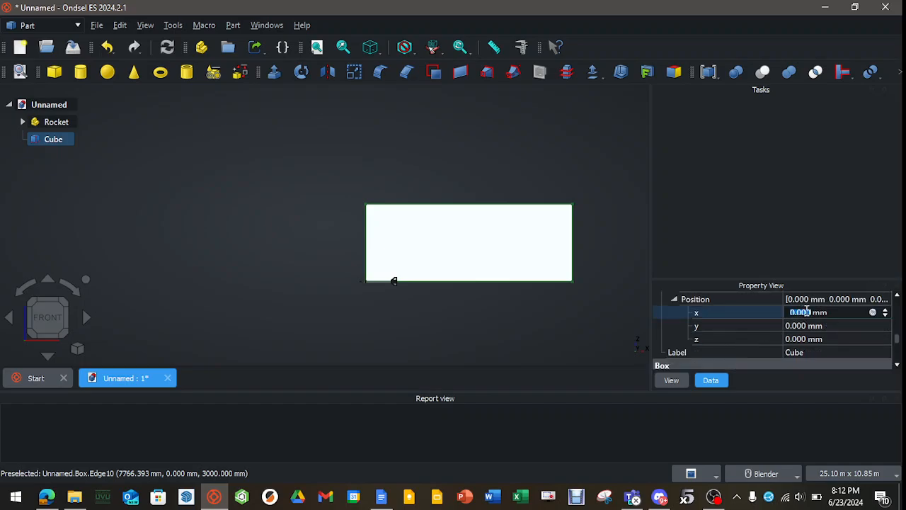
text(-500)
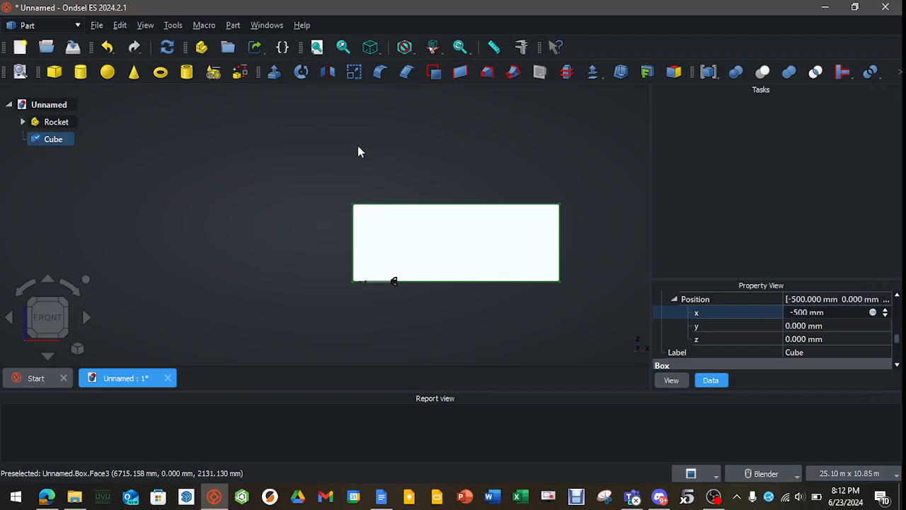
Make the cube transparent so the rocket inside it can be seen.
scroll(376, 288, up, 5)
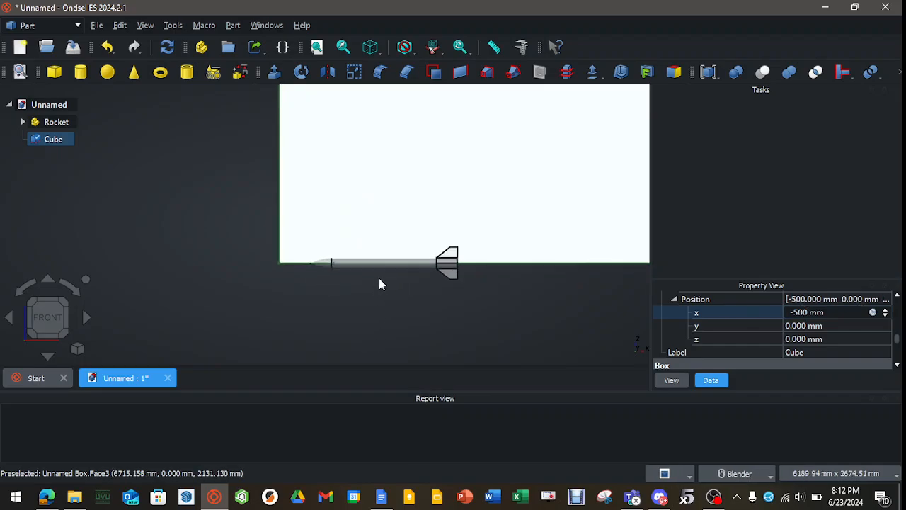
click(145, 209)
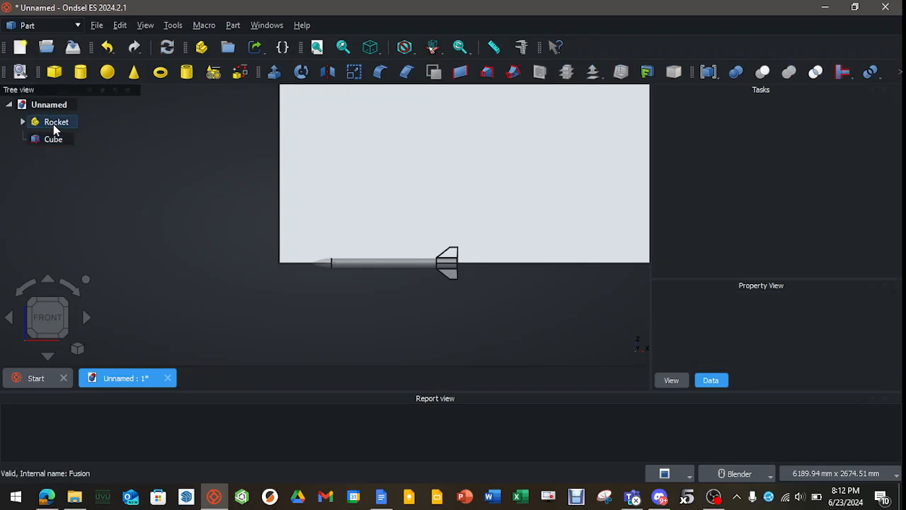
click(55, 142)
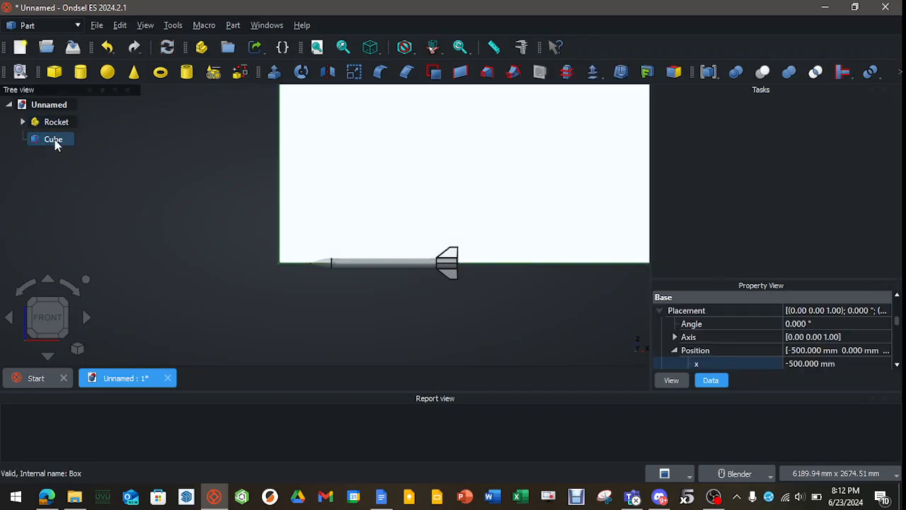
click(106, 187)
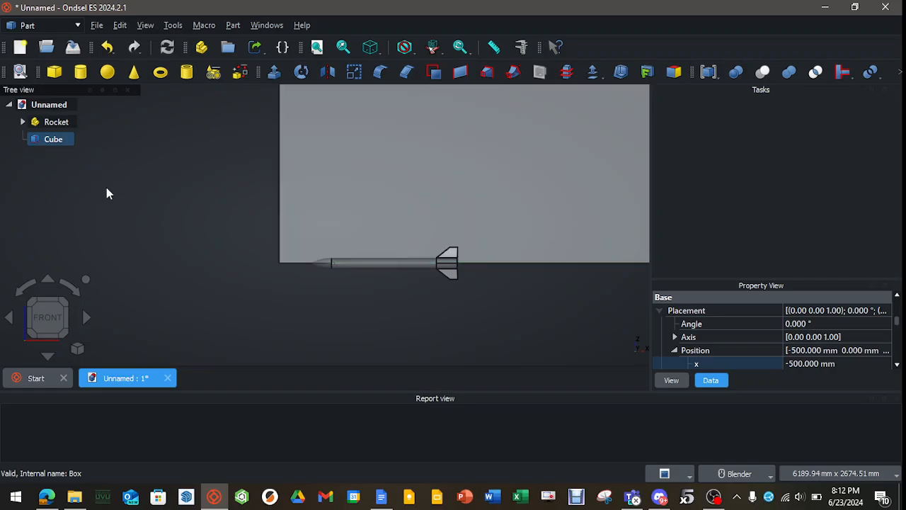
Set the cube's Y and Z positions both to -1500 mm to centre the box around the rocket.
click(51, 139)
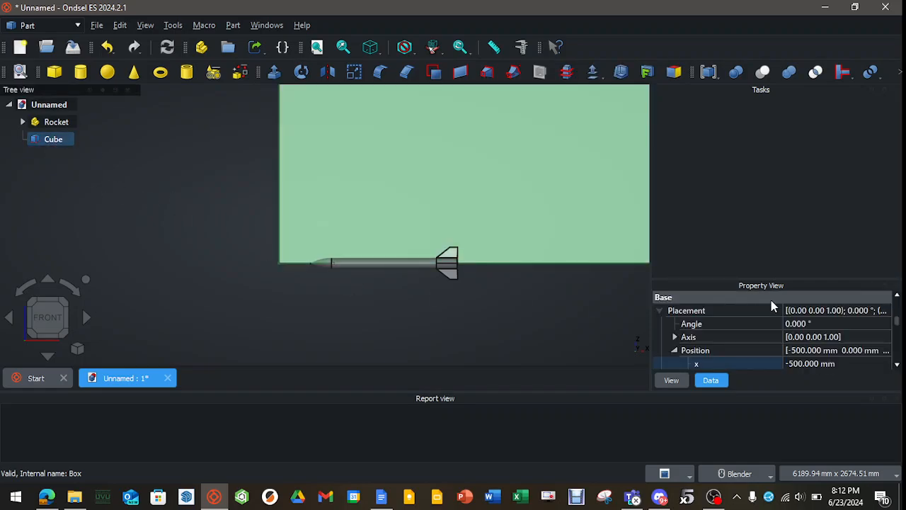
scroll(814, 358, down, 1)
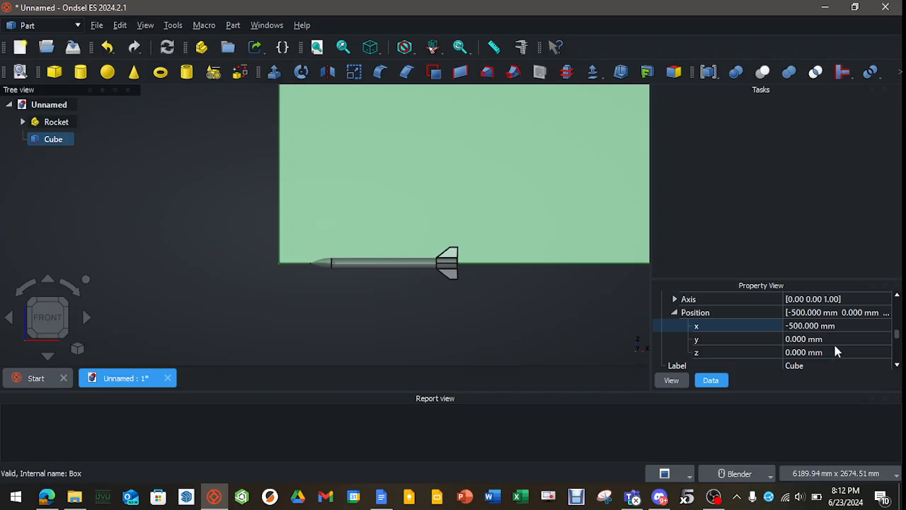
click(805, 339)
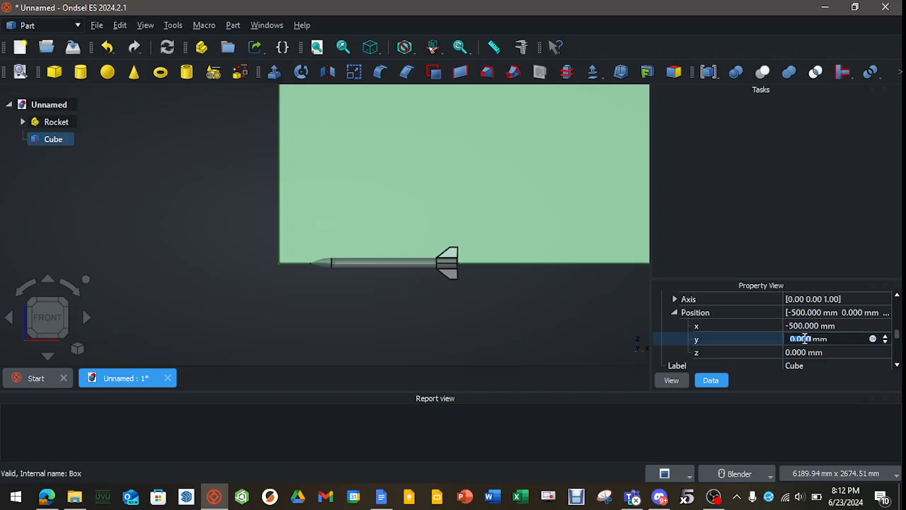
text(-1500)
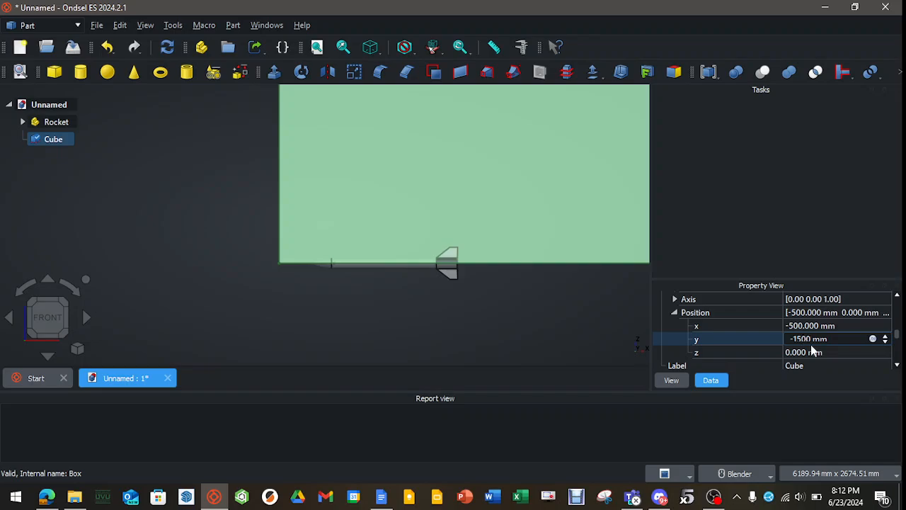
click(799, 352)
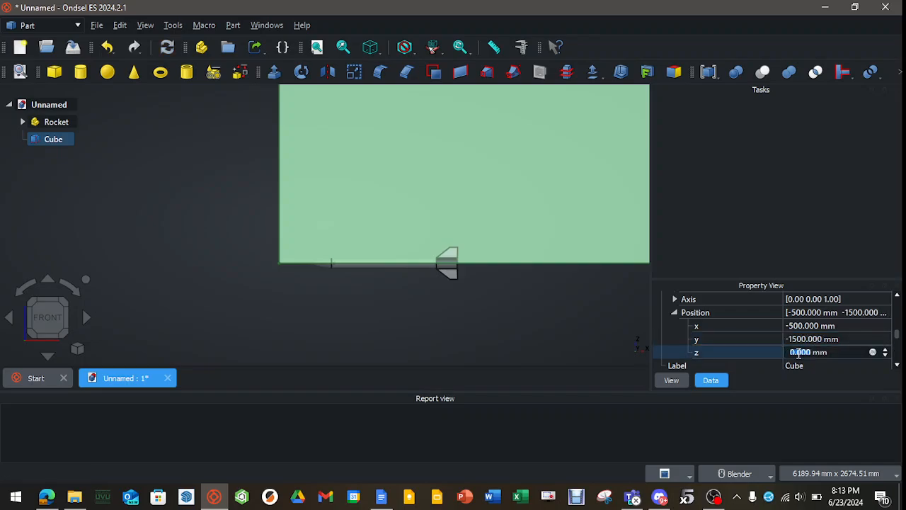
text(15)
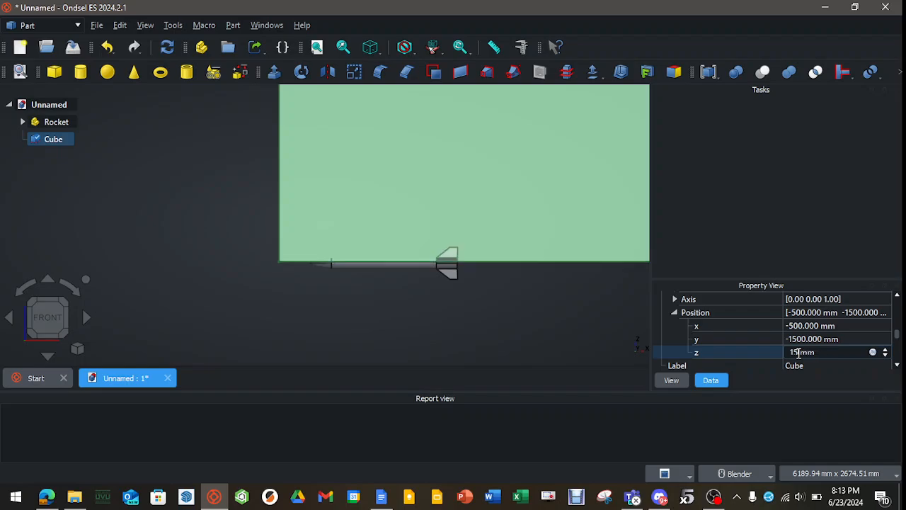
key(BackSpace)
key(BackSpace)
text(-1500)
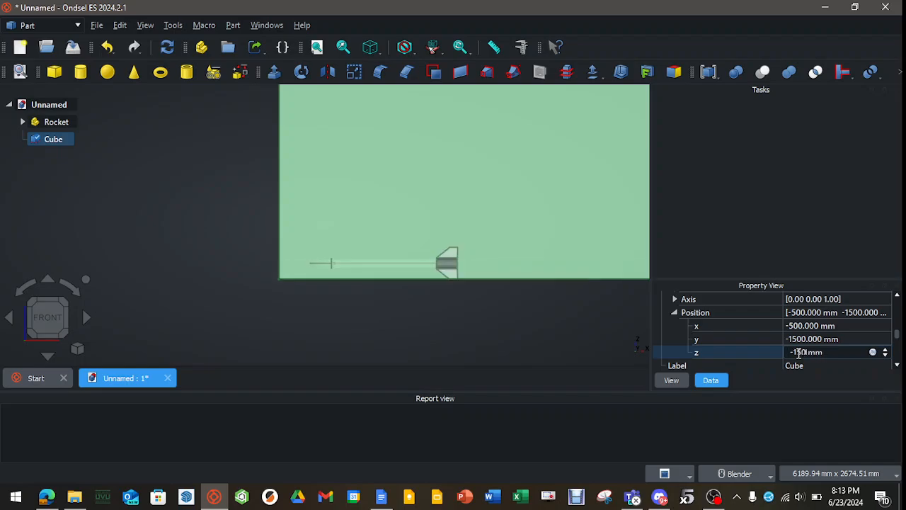
click(235, 252)
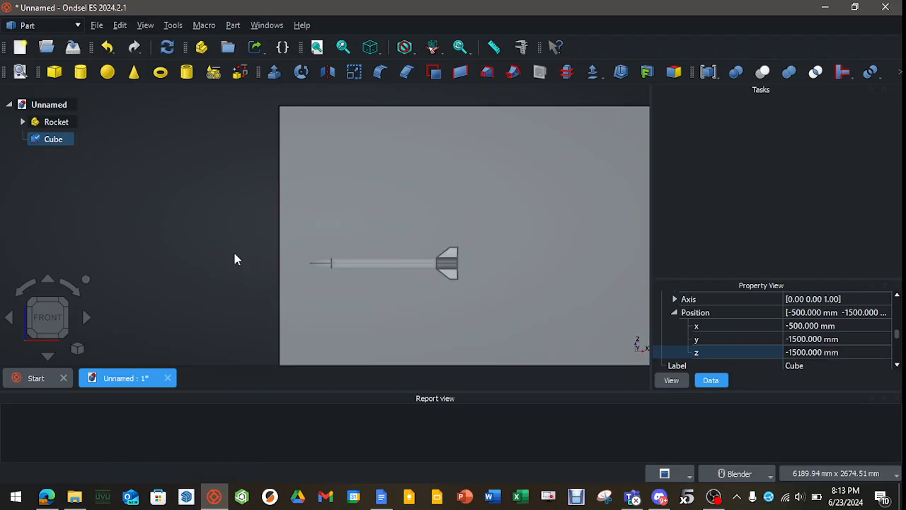
Examine the rocket's placement inside the transparent box from an angled view and the front view.
middle_drag(234, 253, 323, 269)
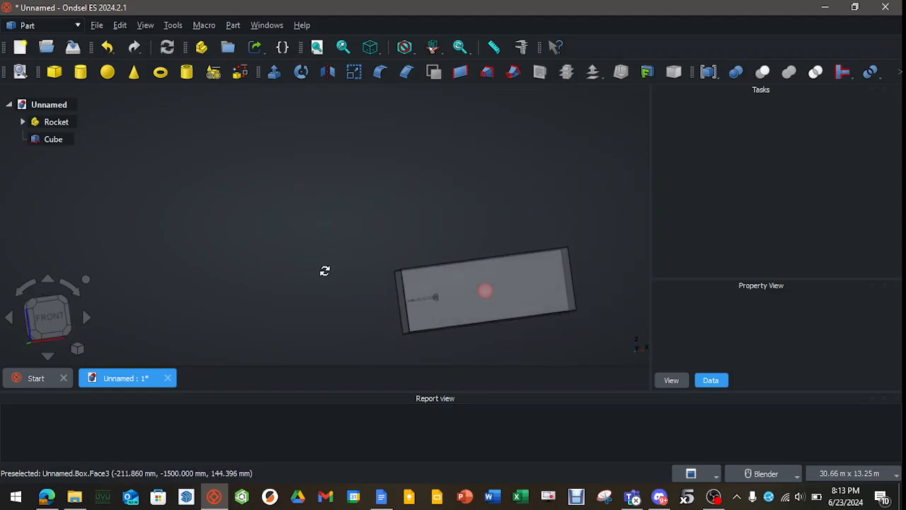
click(51, 324)
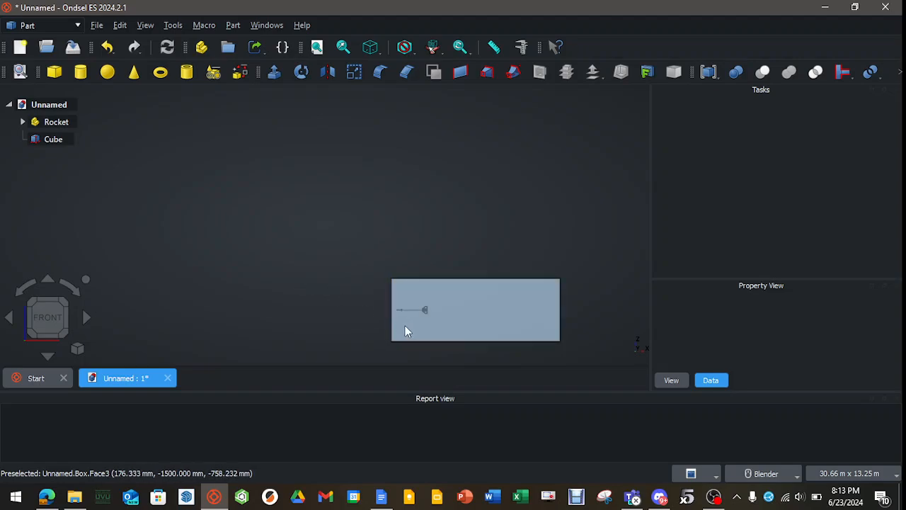
shift+middle_drag(346, 299, 342, 259)
scroll(412, 266, up, 5)
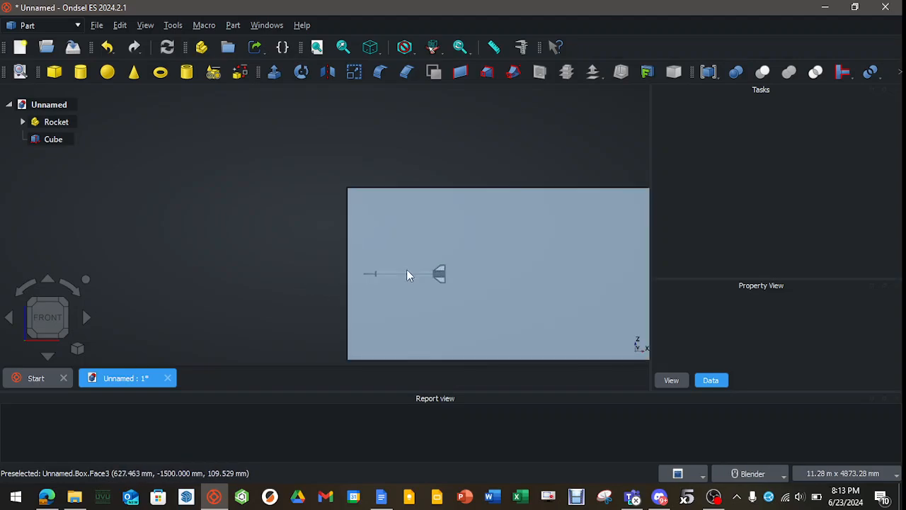
scroll(266, 269, down, 1)
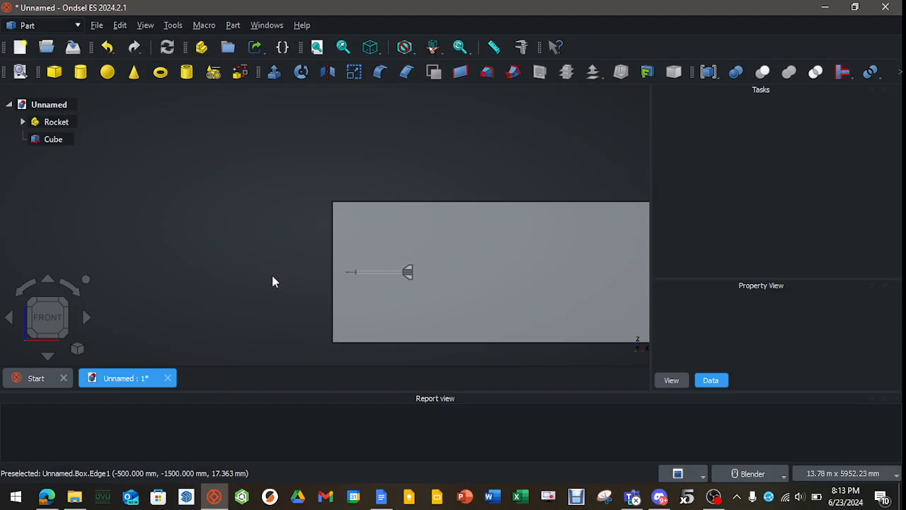
shift+middle_drag(275, 279, 234, 255)
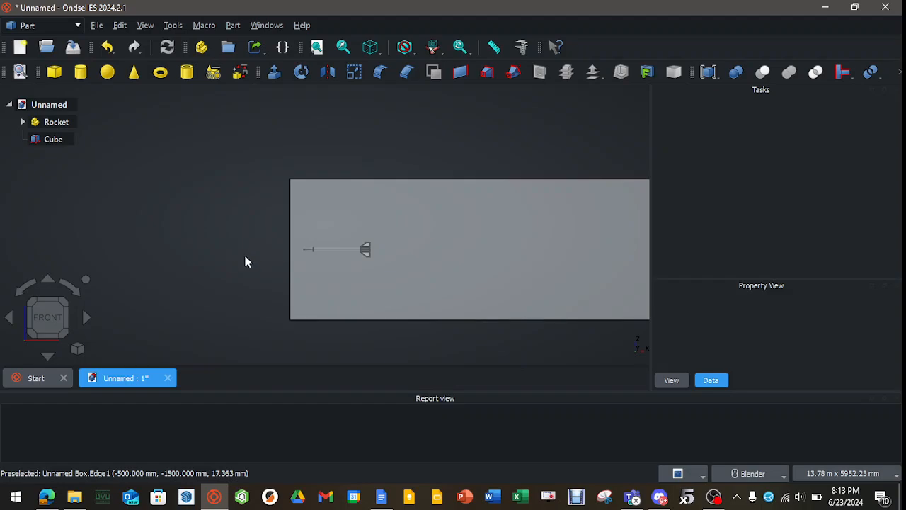
scroll(244, 262, down, 1)
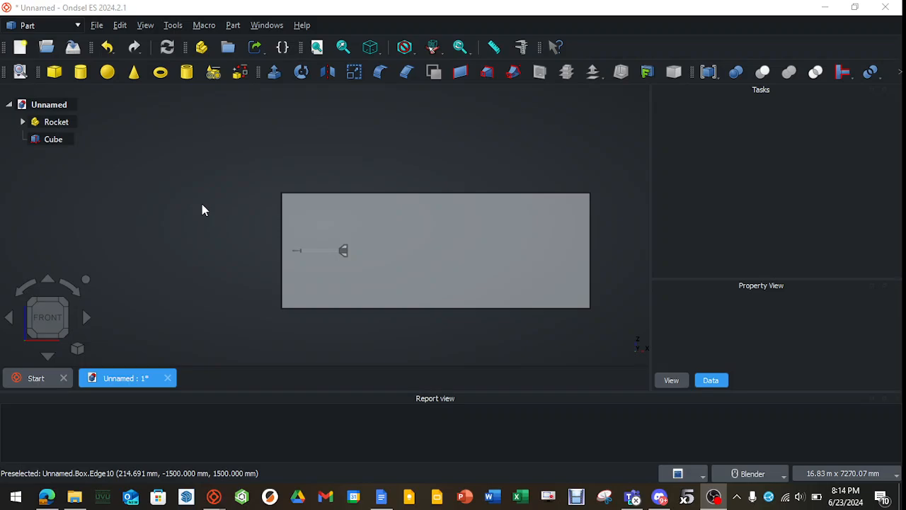
Combine the Cube and the Rocket into a compound.
click(56, 141)
ctrl+click(64, 125)
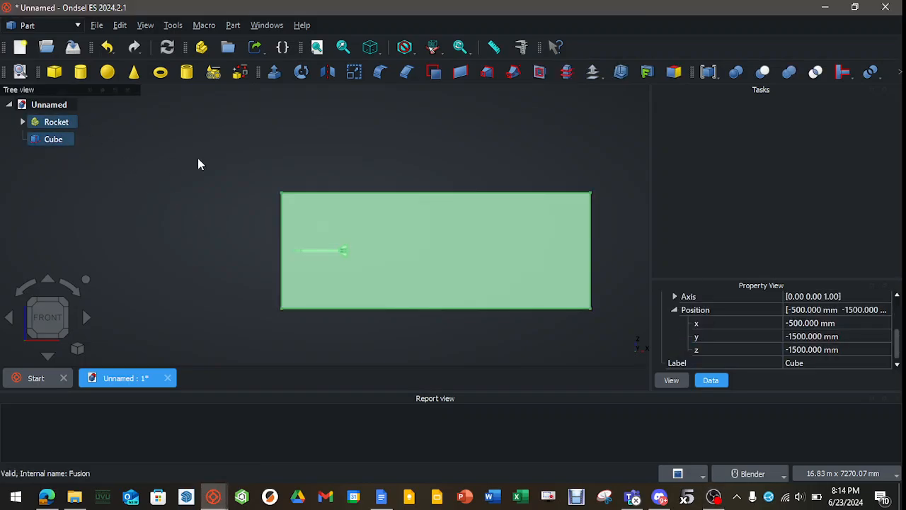
click(716, 77)
click(719, 91)
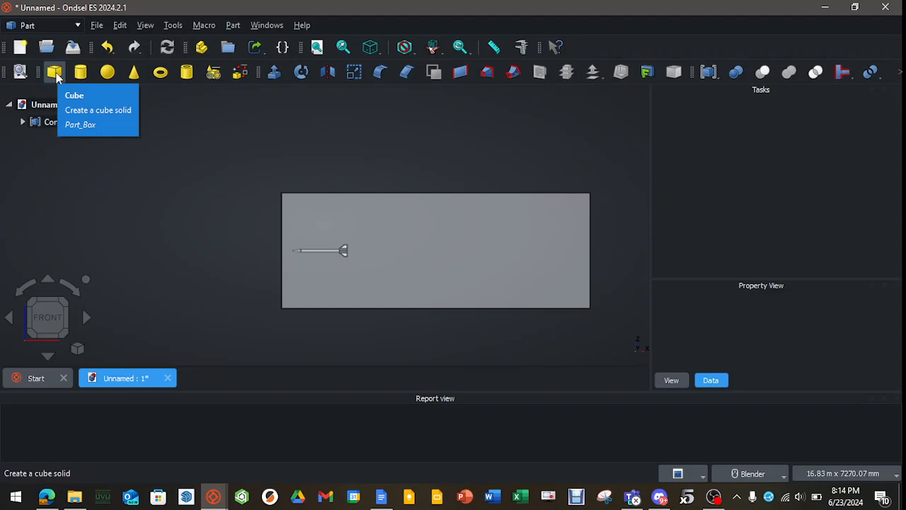
Add a new cube to the model and rename it Refinement.
scroll(315, 253, up, 5)
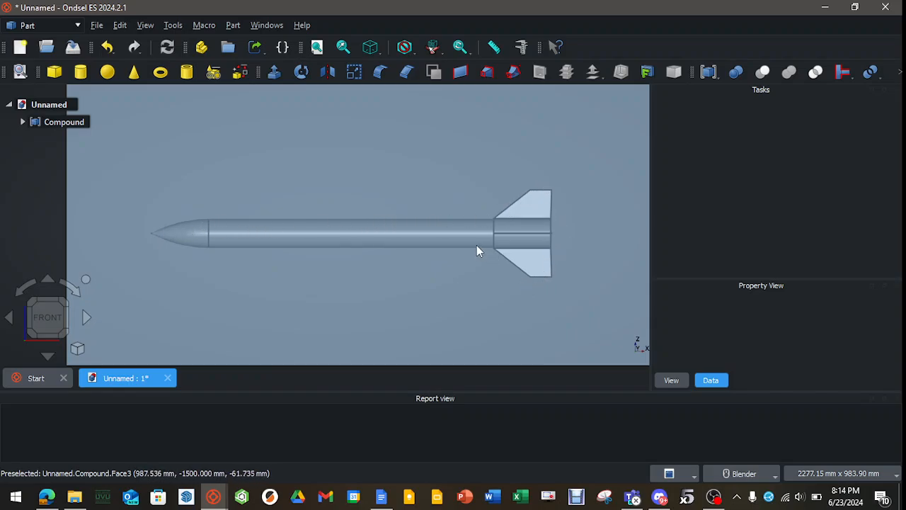
scroll(322, 229, down, 1)
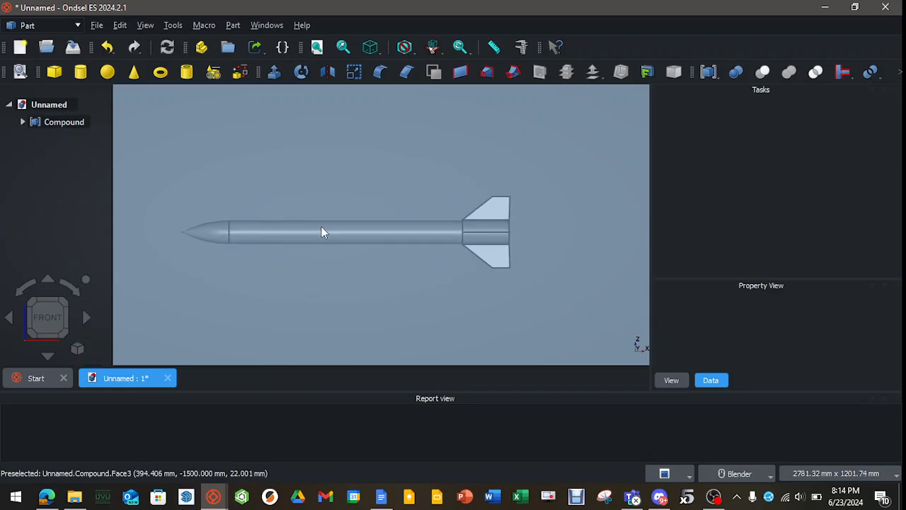
scroll(321, 232, down, 3)
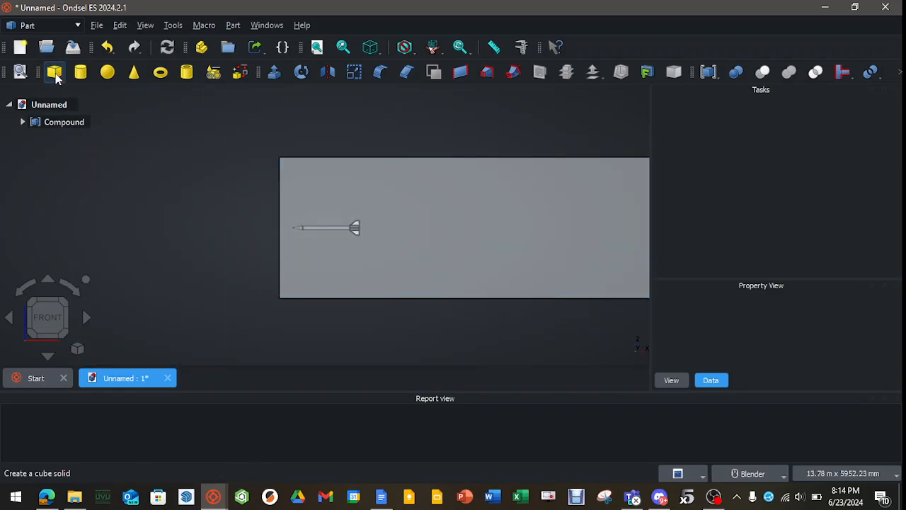
click(55, 72)
click(67, 139)
right_click(66, 140)
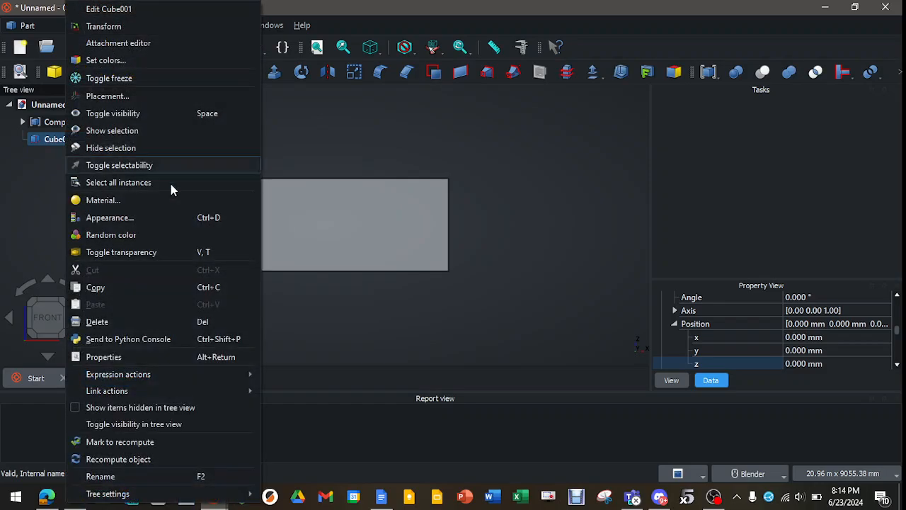
click(101, 475)
text(R)
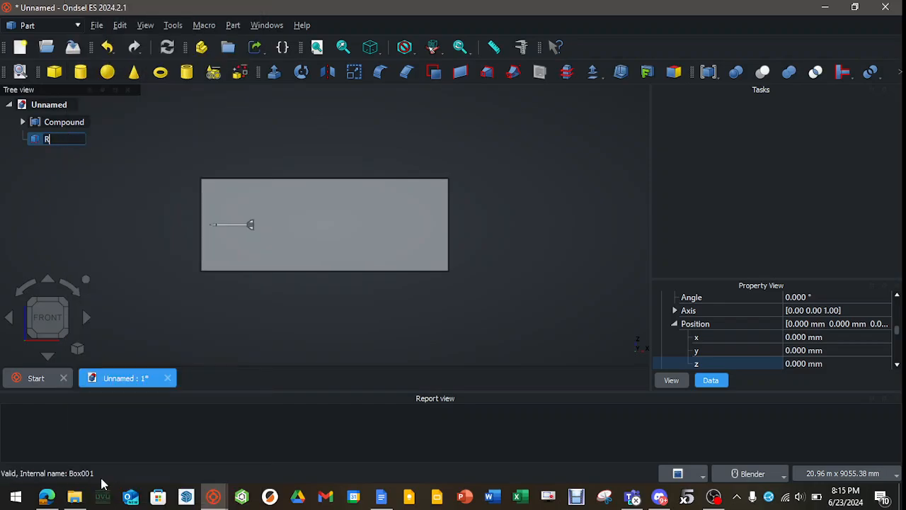
text(efinement)
key(Return)
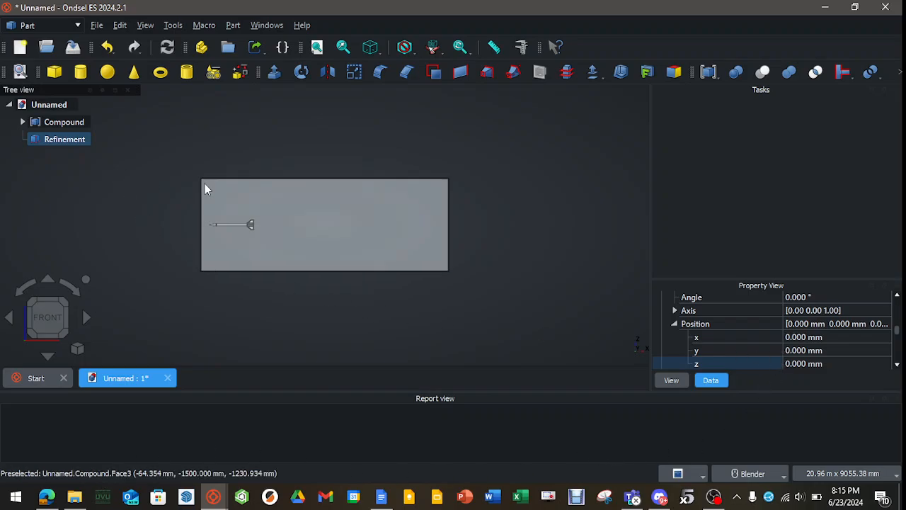
Try the Refinement cube at an X position of 1500 mm and check its placement relative to the rocket.
click(791, 337)
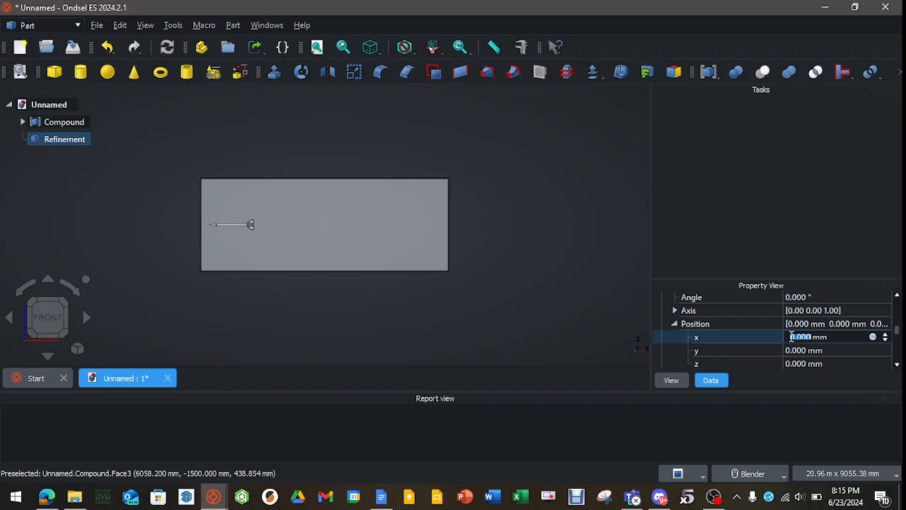
text(1500)
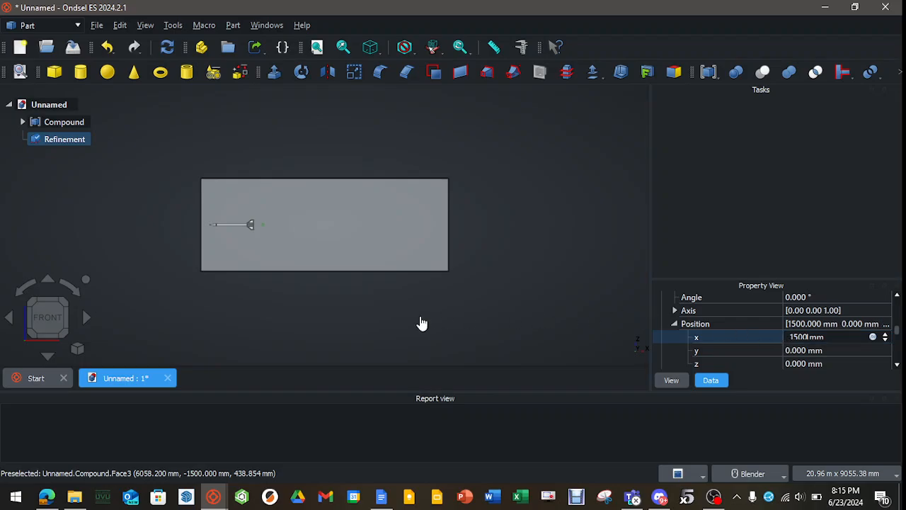
click(422, 324)
scroll(264, 240, up, 4)
scroll(266, 245, down, 2)
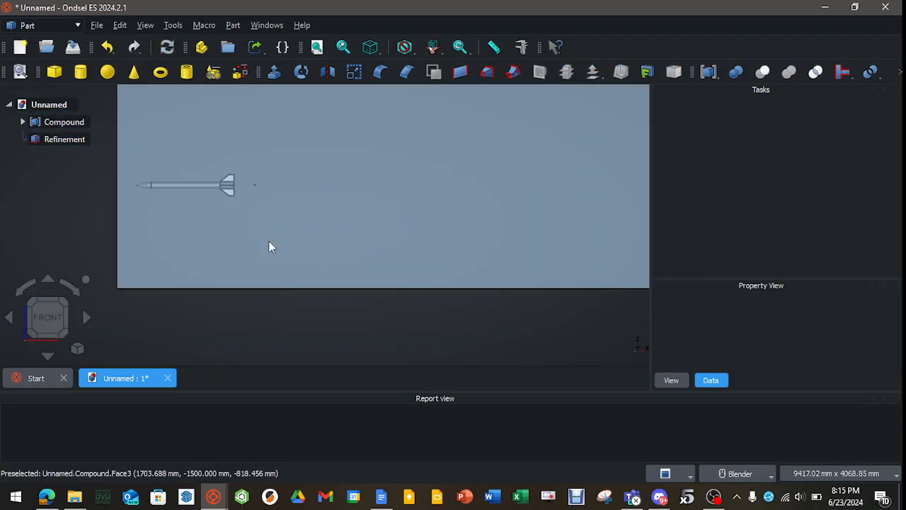
middle_drag(180, 233, 366, 234)
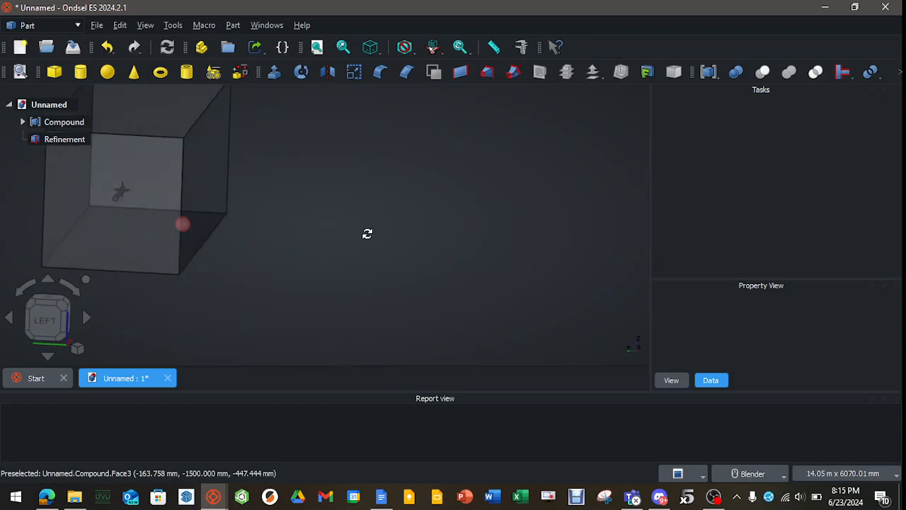
key(1)
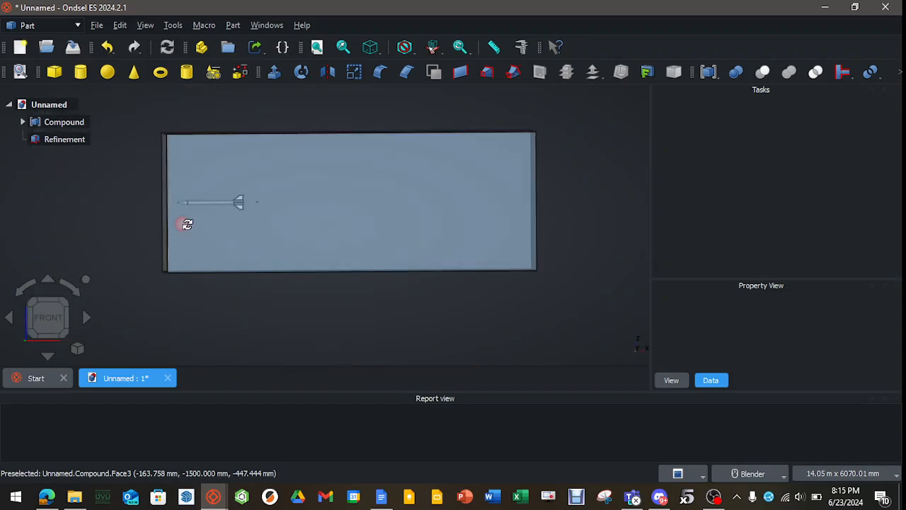
Reset the Refinement cube's X position to 0 mm.
click(73, 143)
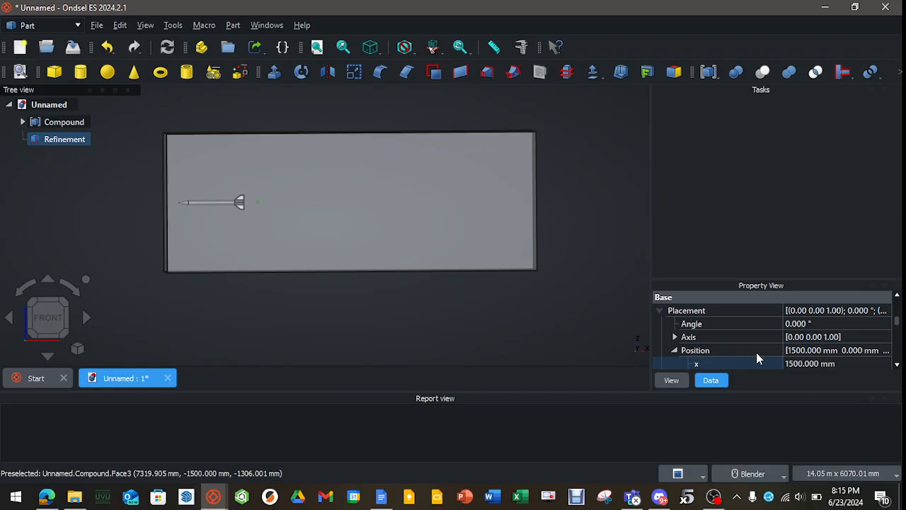
scroll(771, 347, down, 1)
click(799, 325)
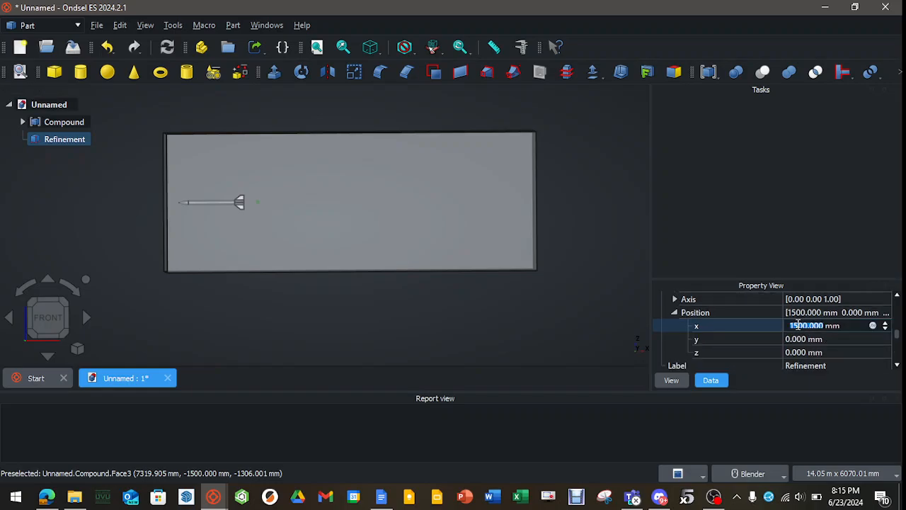
text(0)
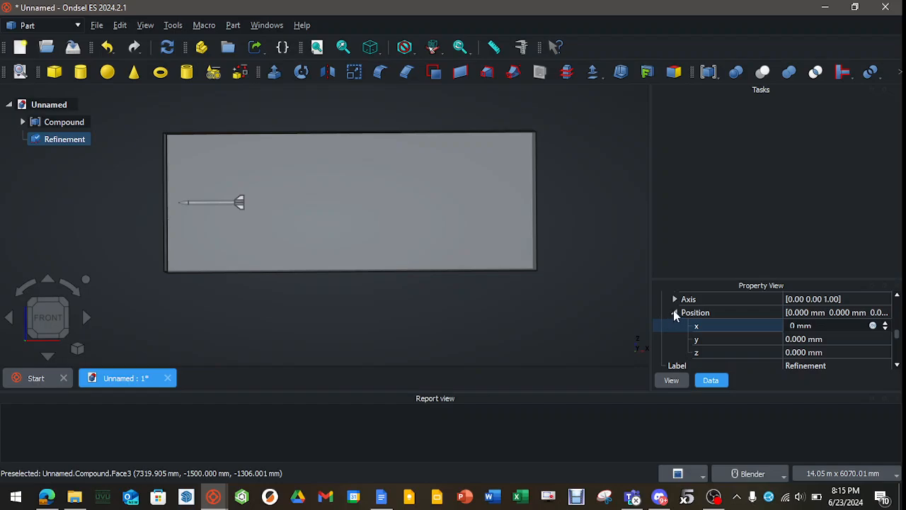
click(674, 313)
Size the Refinement cube to 1500 mm length, 500 mm width and 500 mm height.
scroll(793, 347, down, 1)
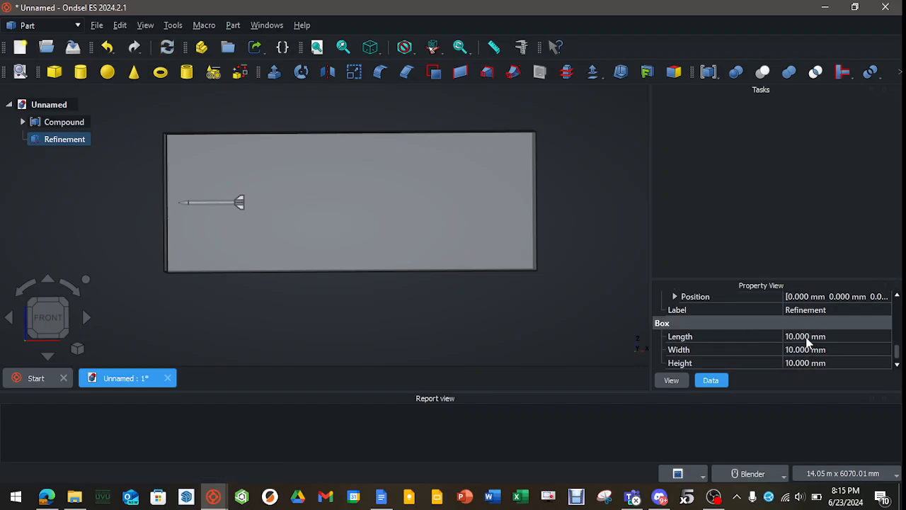
click(801, 337)
text(1500)
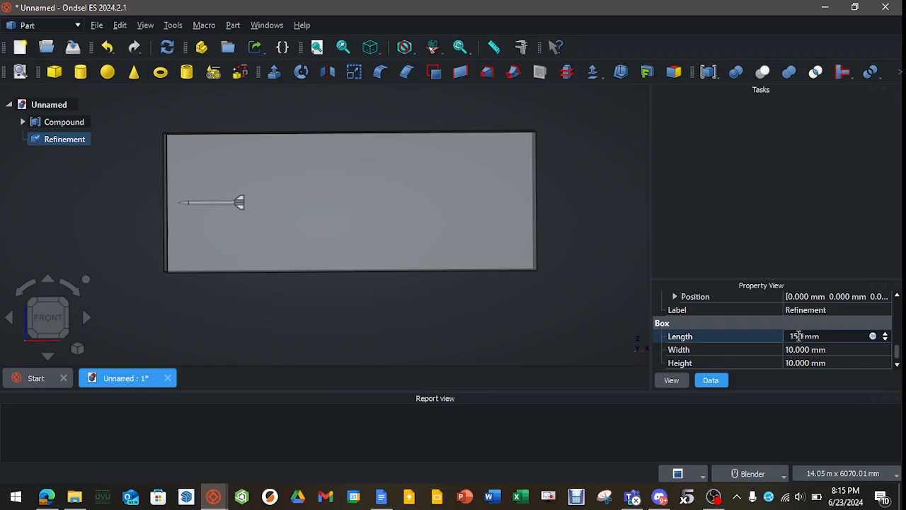
click(805, 350)
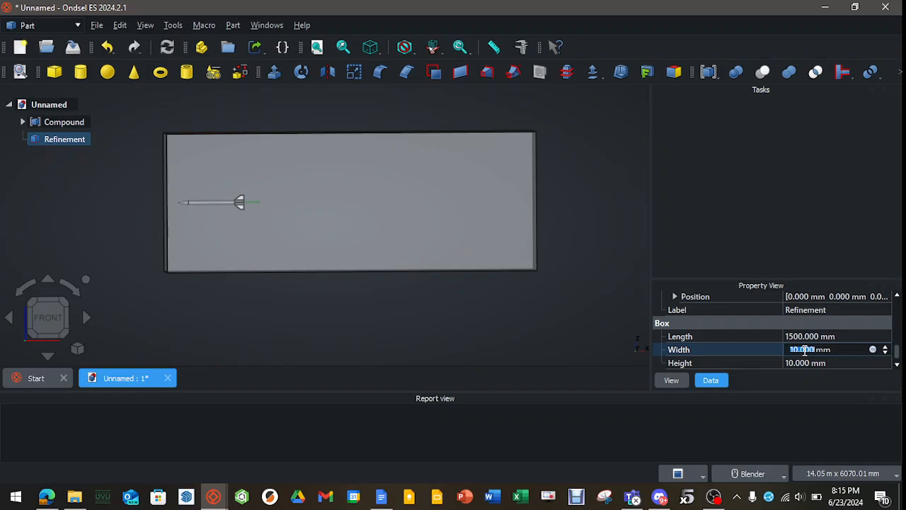
text(500)
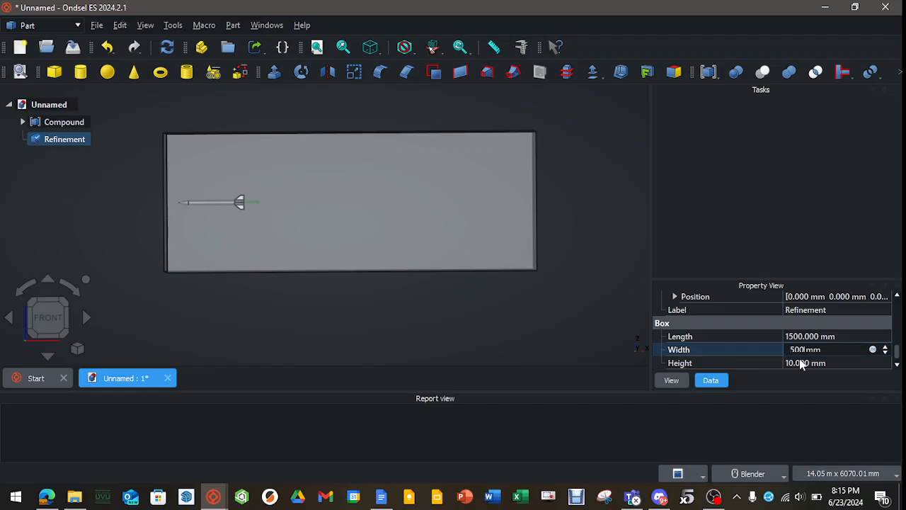
click(803, 362)
text(500)
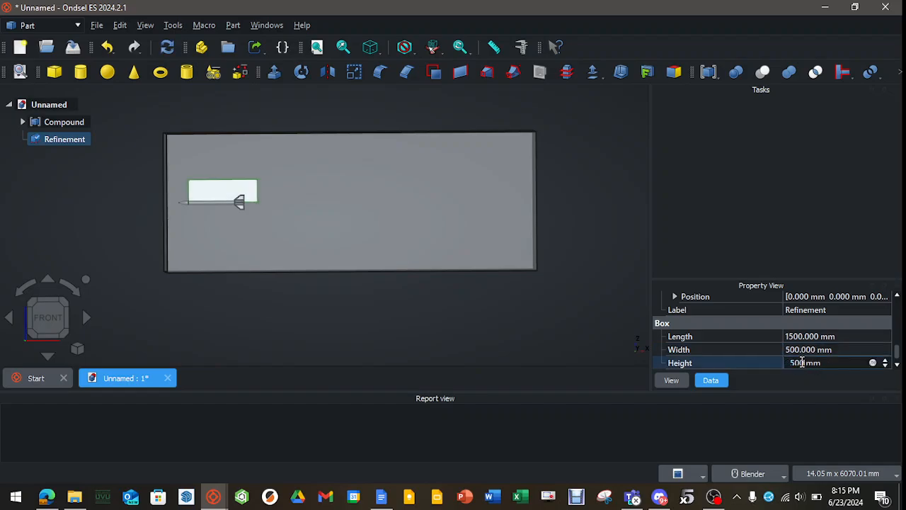
click(558, 328)
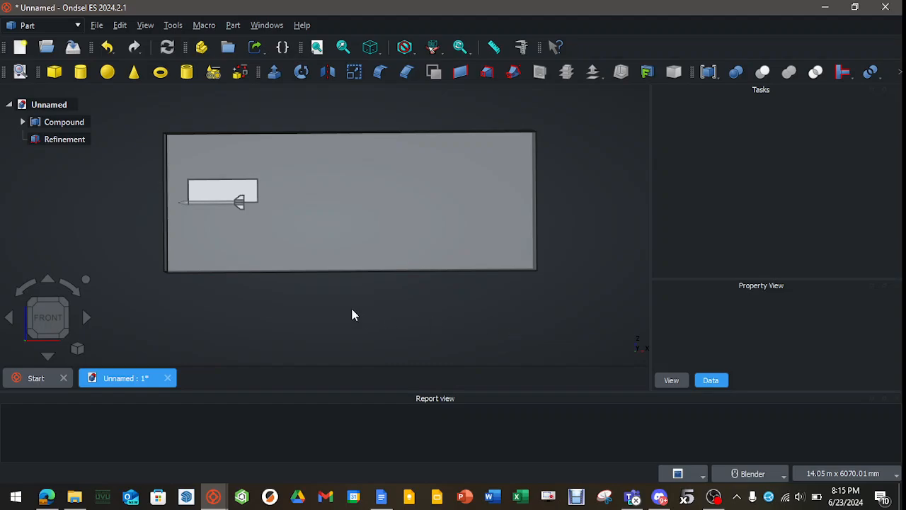
Set the Refinement box's X position to -250 mm so it starts ahead of the rocket's nose.
mouse_move(351, 311)
middle_down()
mouse_move(457, 271)
mouse_move(342, 324)
middle_up()
click(66, 141)
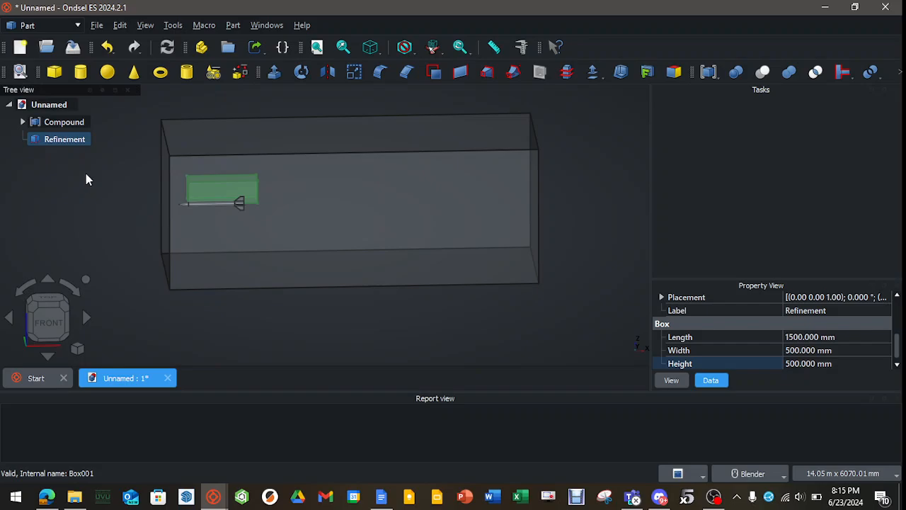
click(662, 296)
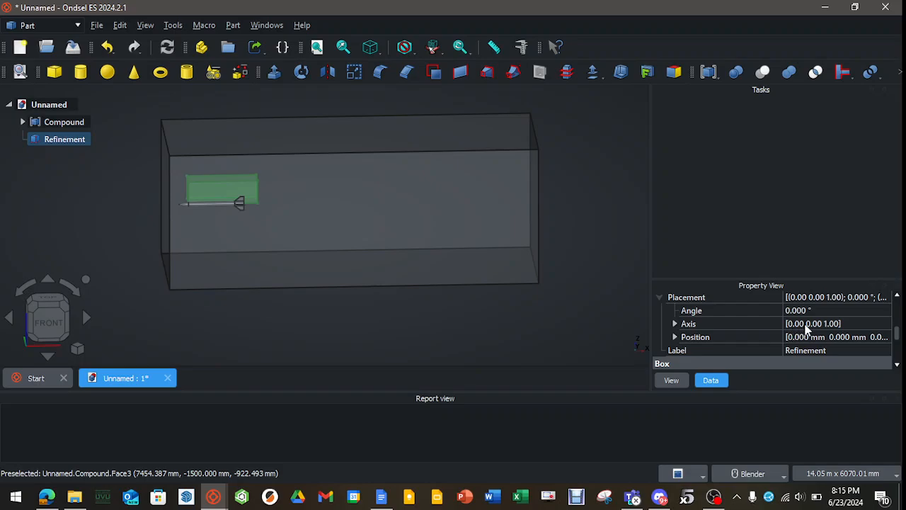
scroll(742, 334, down, 1)
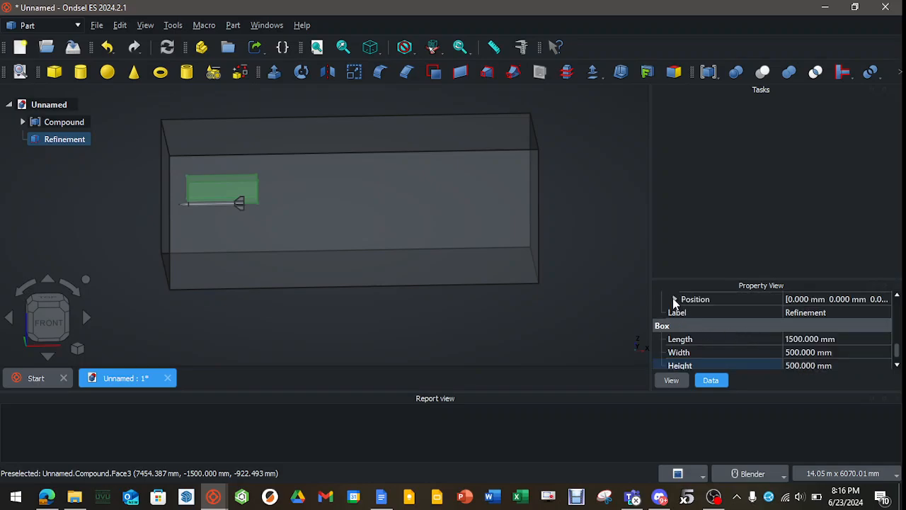
click(675, 299)
click(796, 315)
click(797, 312)
text(-150)
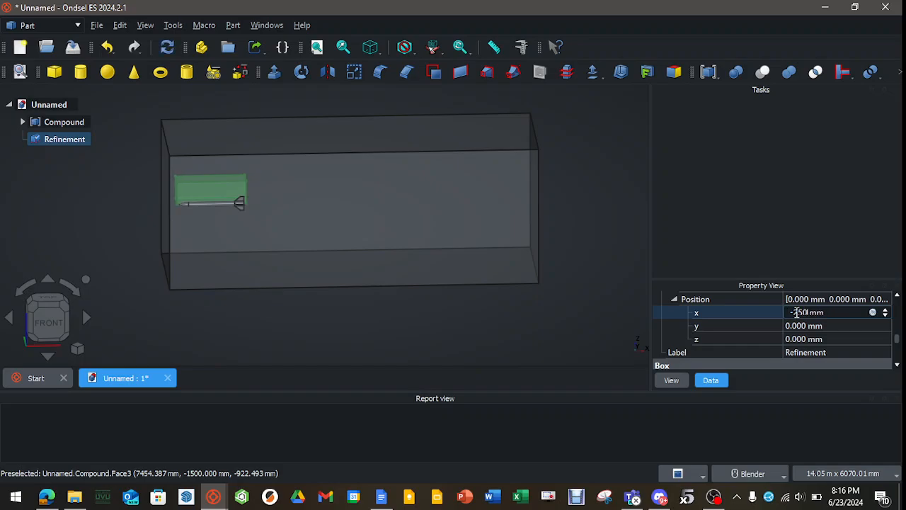
Set the Refinement box's Y and Z positions both to -250 mm to centre it around the rocket.
click(790, 325)
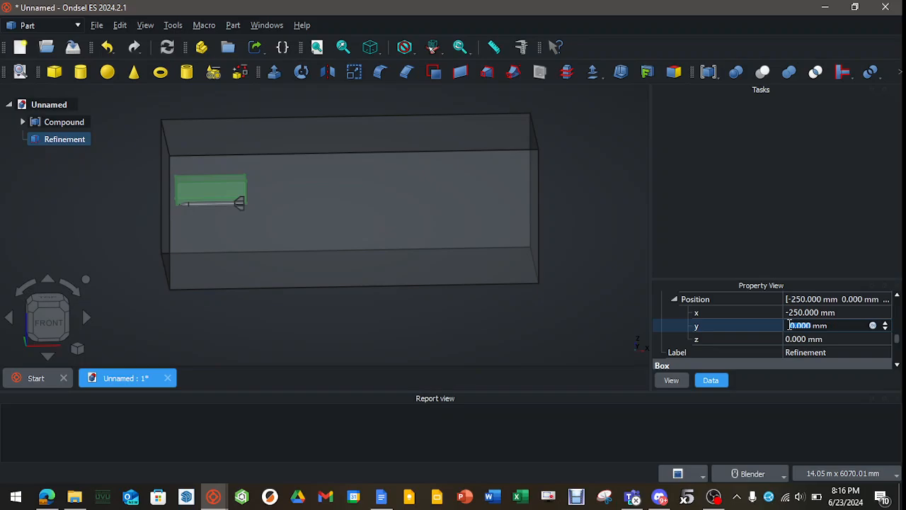
text(-150)
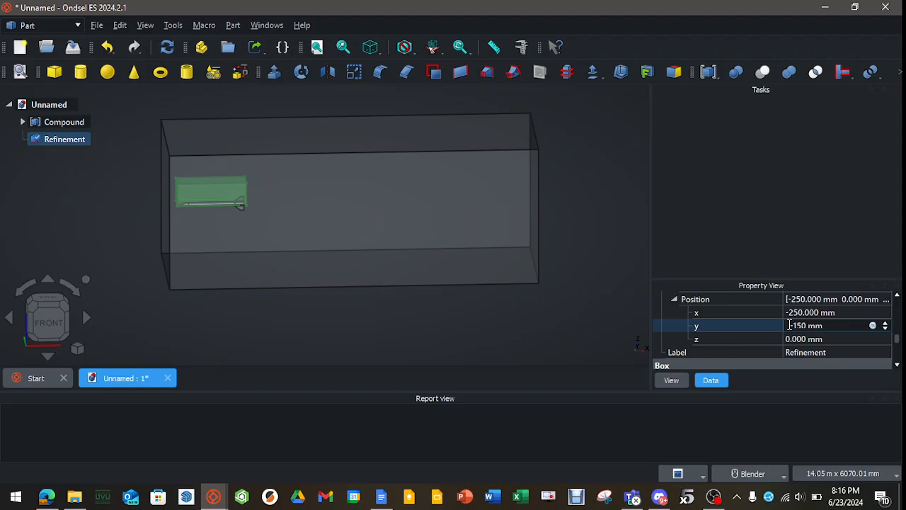
key(BackSpace)
key(BackSpace)
key(BackSpace)
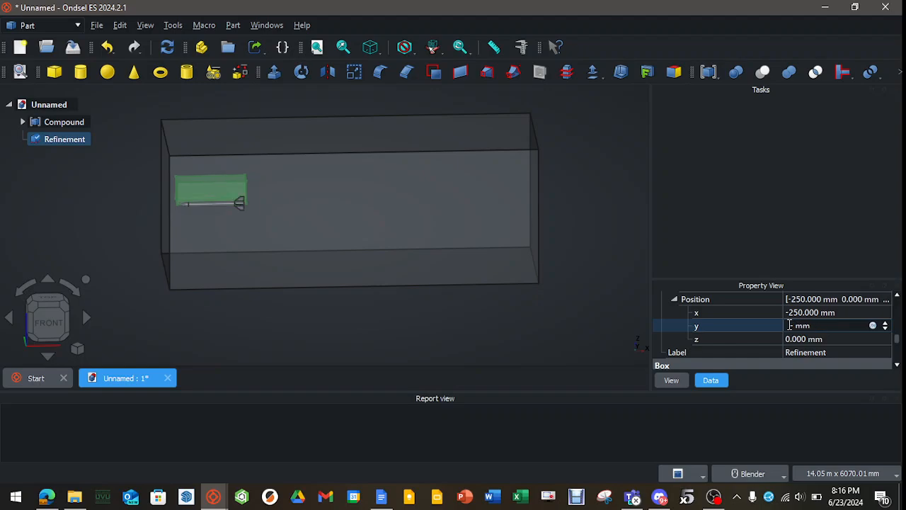
text(250)
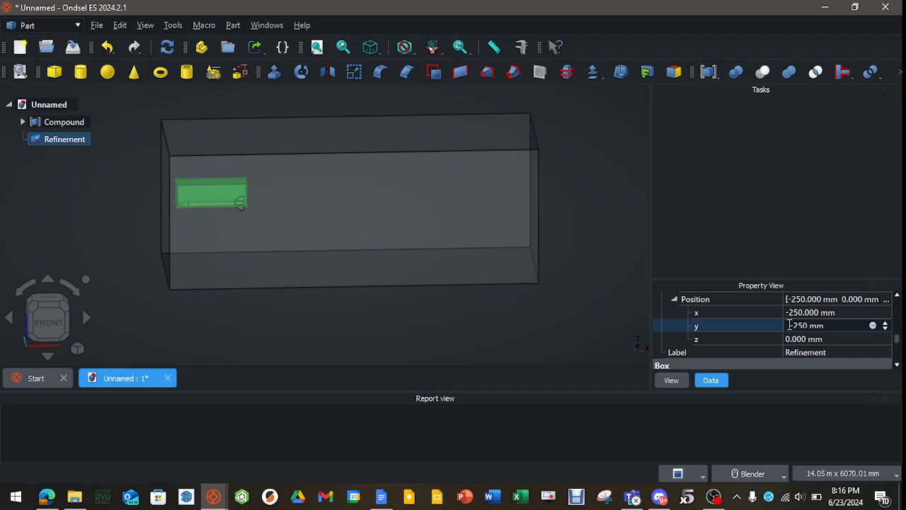
click(803, 338)
text(-250)
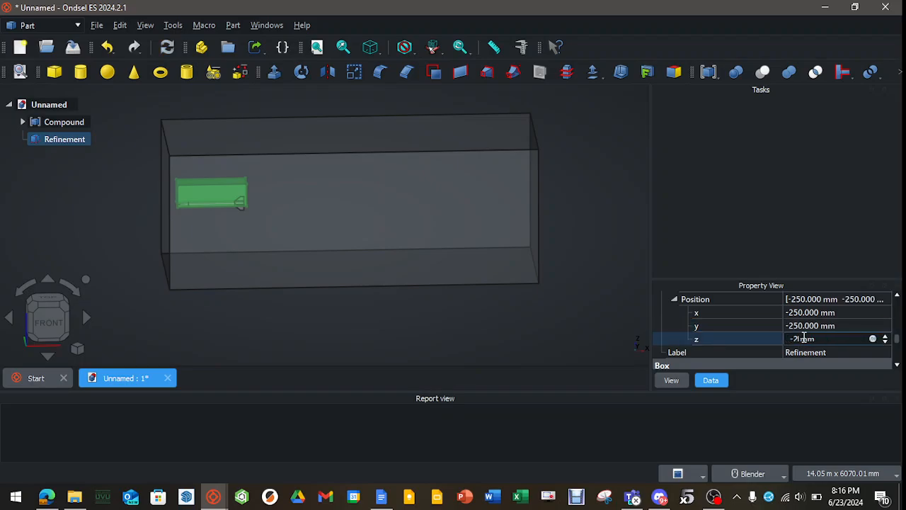
Examine how the Refinement box encloses the rocket inside the flow domain, highlighting it and viewing it from several angles.
scroll(144, 212, up, 2)
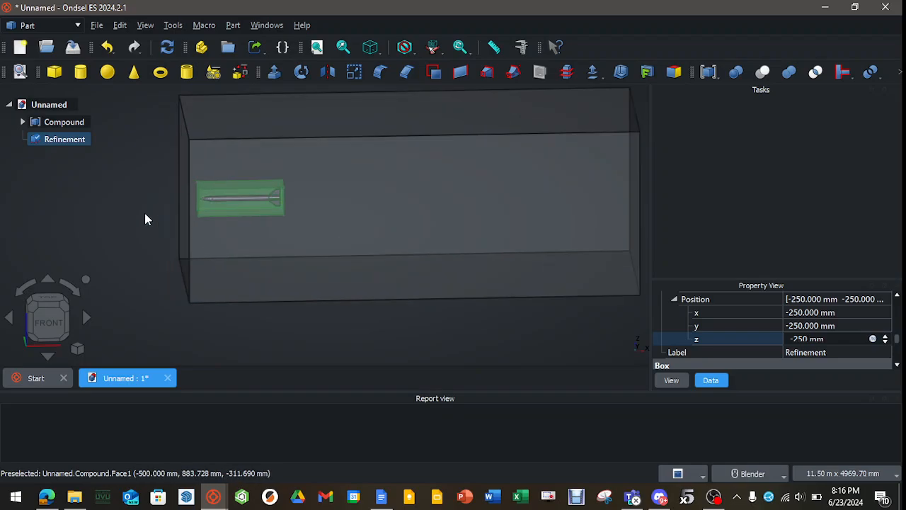
middle_drag(144, 212, 309, 200)
scroll(411, 226, up, 4)
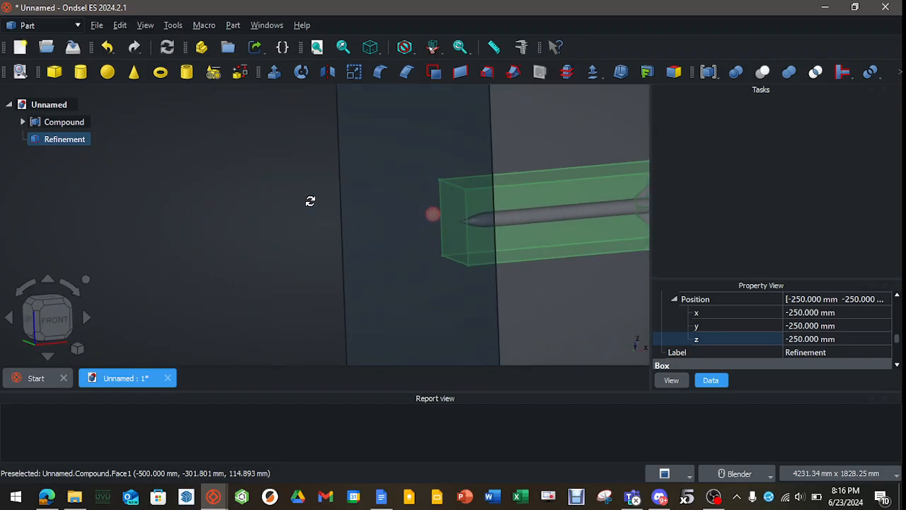
scroll(492, 222, down, 6)
shift+middle_drag(389, 265, 160, 228)
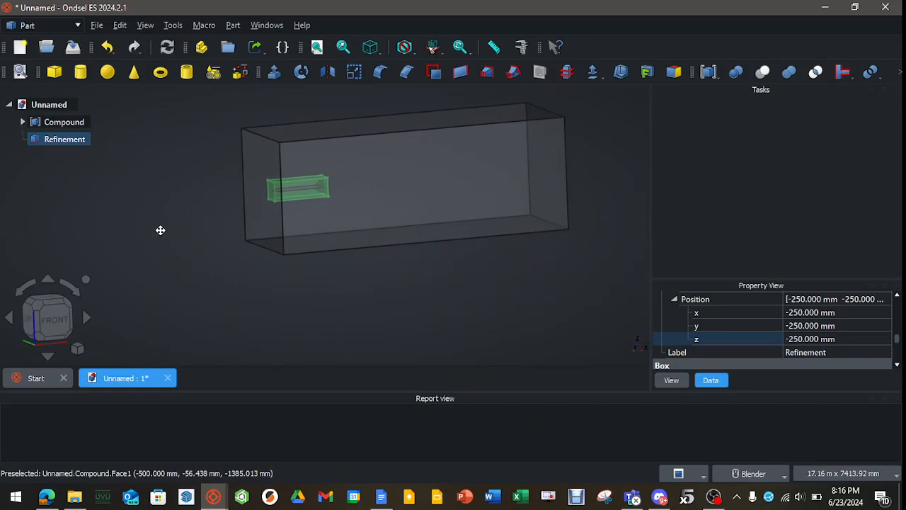
middle_drag(646, 211, 588, 210)
click(573, 208)
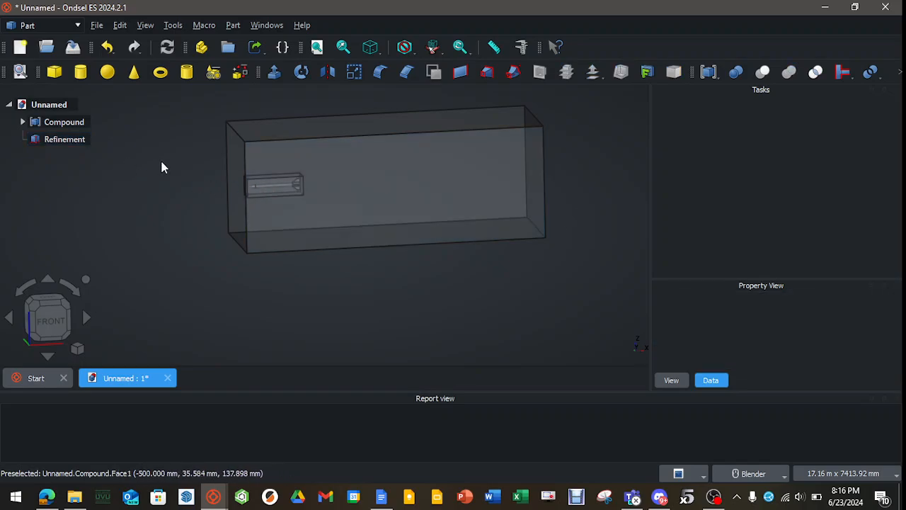
scroll(277, 175, up, 4)
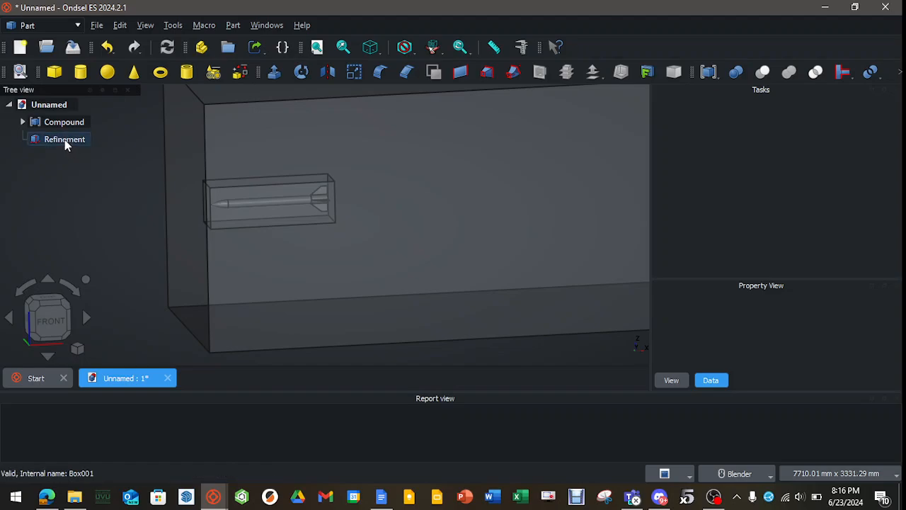
click(64, 140)
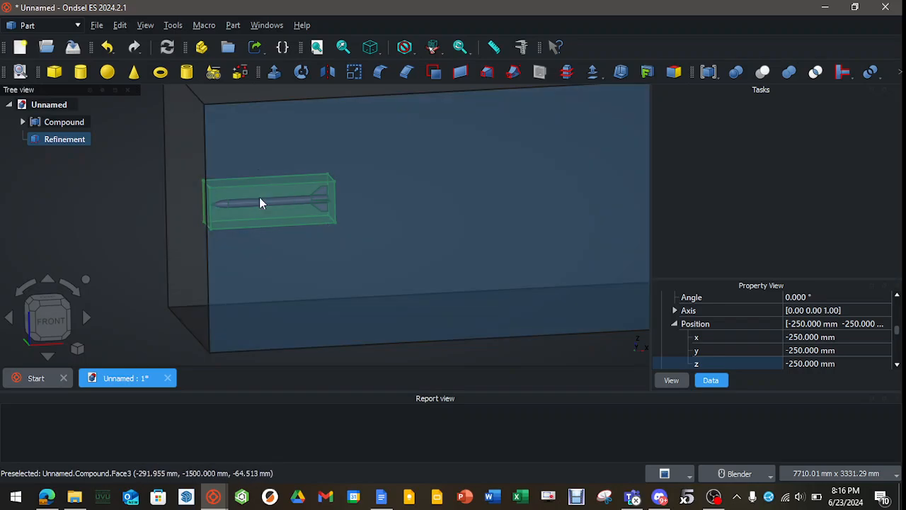
middle_drag(132, 243, 338, 229)
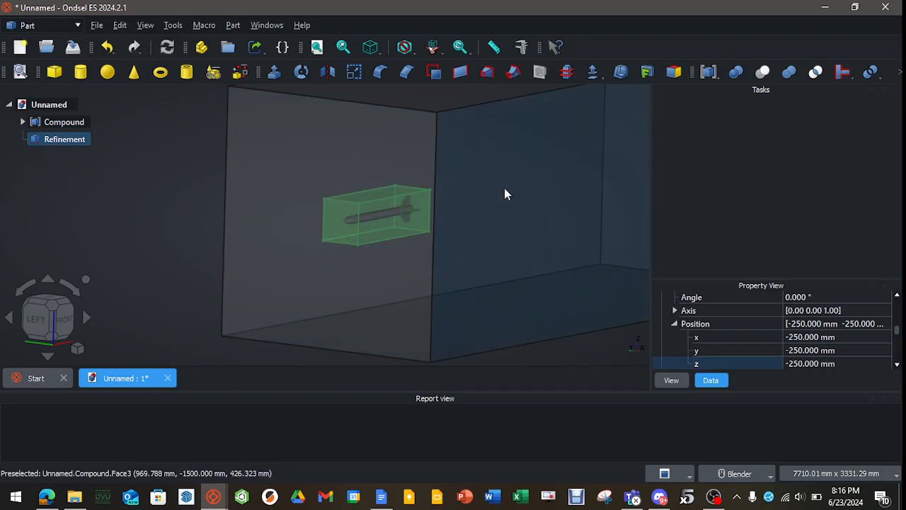
click(147, 228)
scroll(148, 228, down, 1)
middle_drag(502, 237, 369, 234)
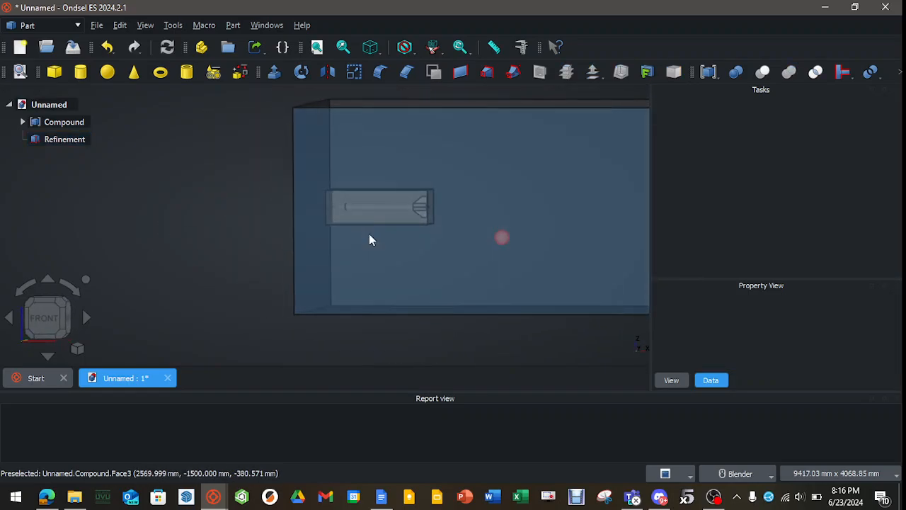
scroll(447, 226, down, 3)
middle_drag(454, 226, 484, 227)
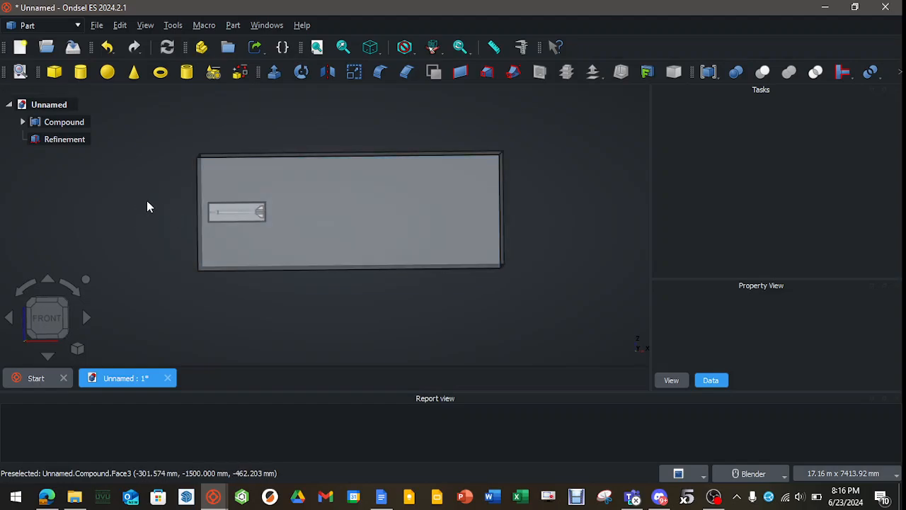
Switch to the CfdOF workbench and create a new CFD analysis.
click(76, 26)
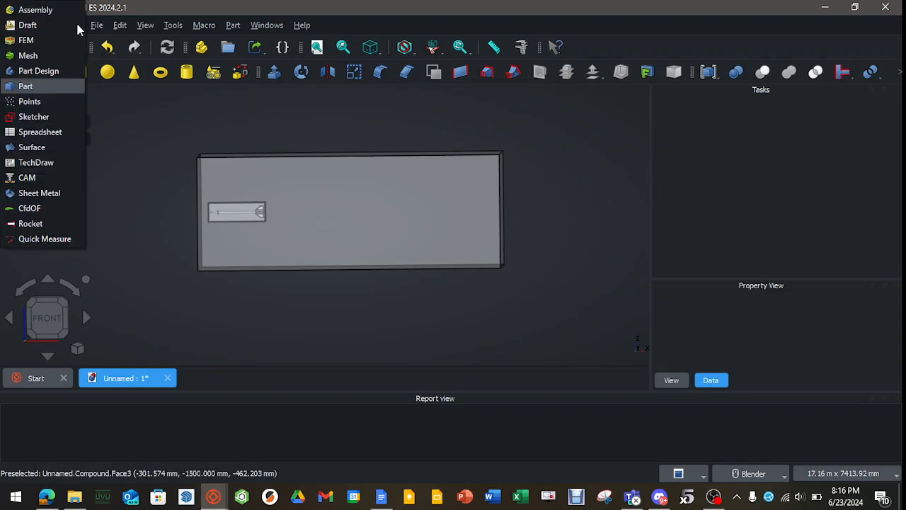
click(57, 208)
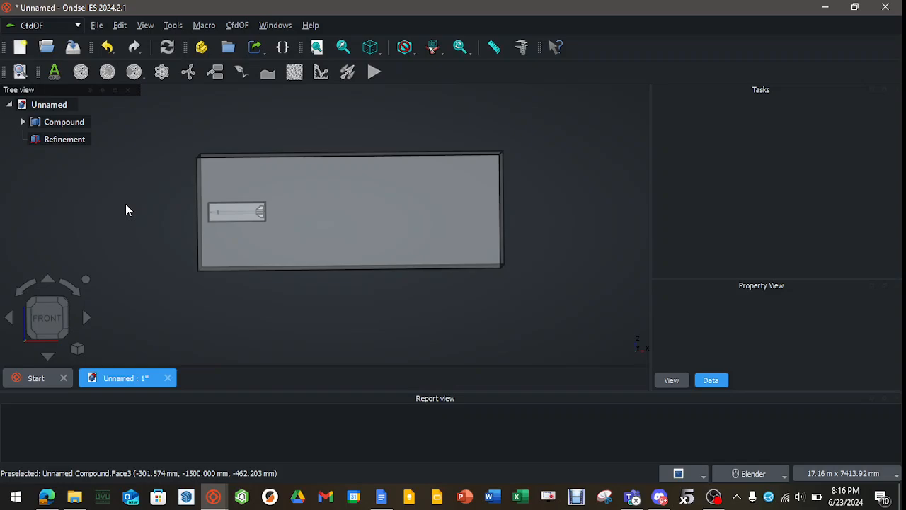
click(53, 71)
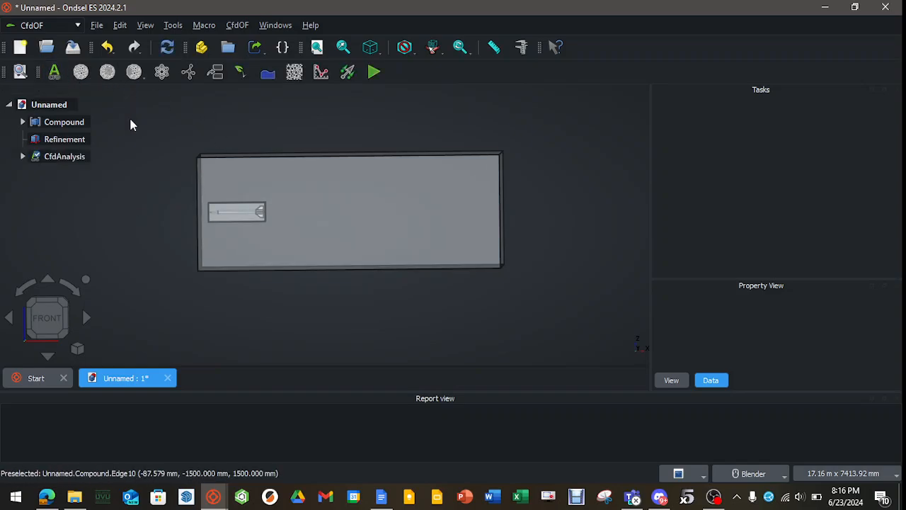
Set the physics model's turbulence to RANS with kOmegaSST, keeping steady, single-phase, isothermal, viscous flow, and accept the settings.
click(22, 157)
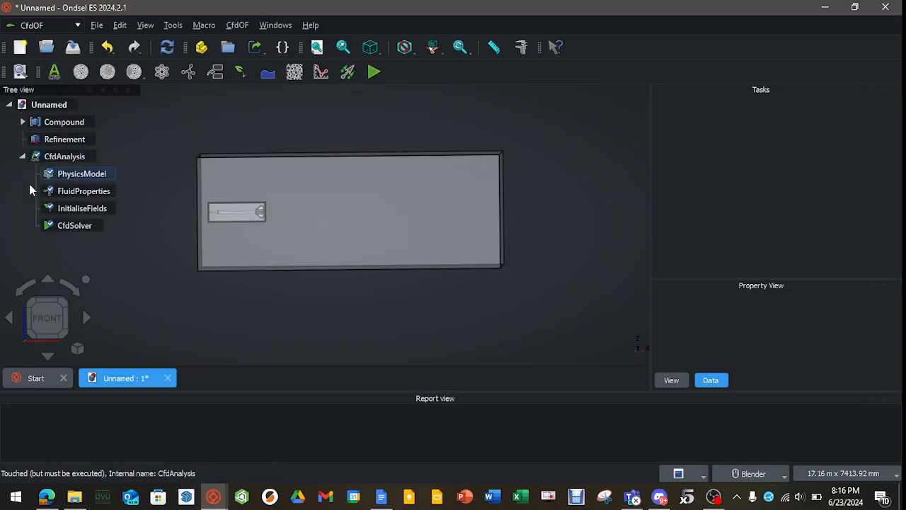
double_click(86, 176)
scroll(743, 225, down, 1)
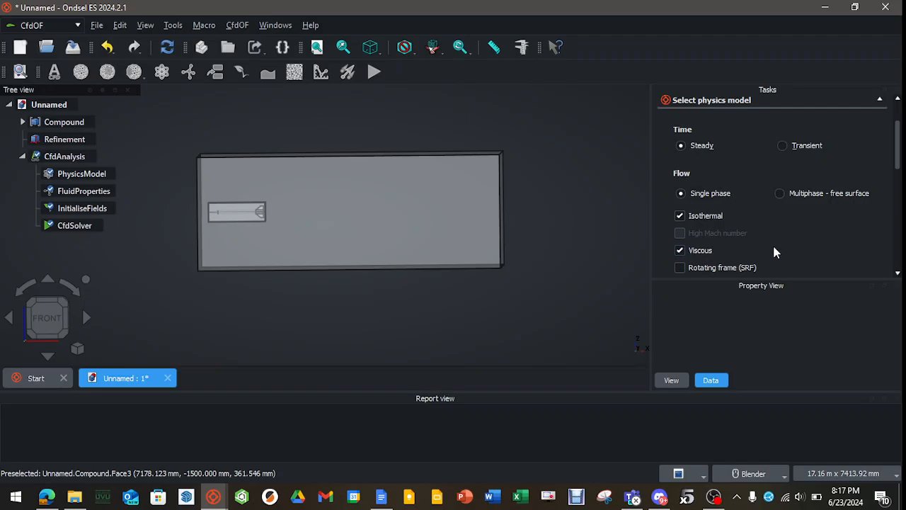
scroll(823, 245, down, 3)
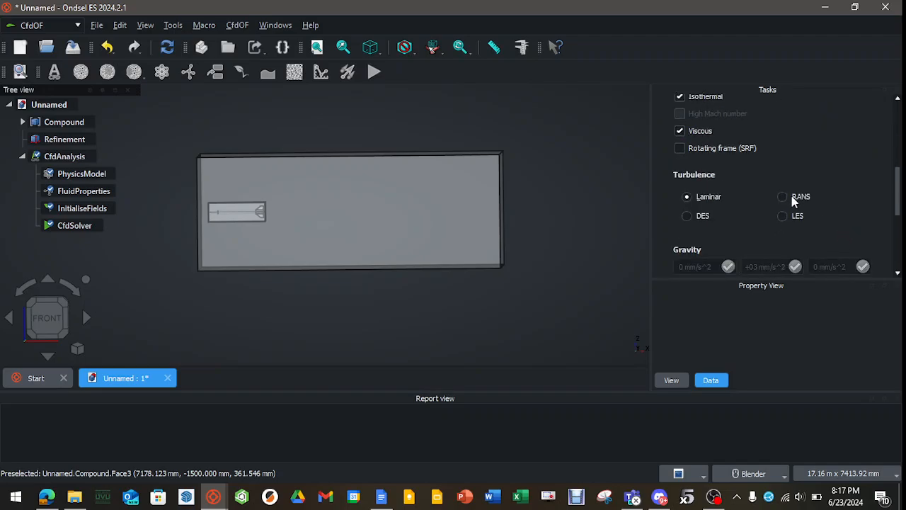
click(783, 198)
scroll(851, 197, down, 4)
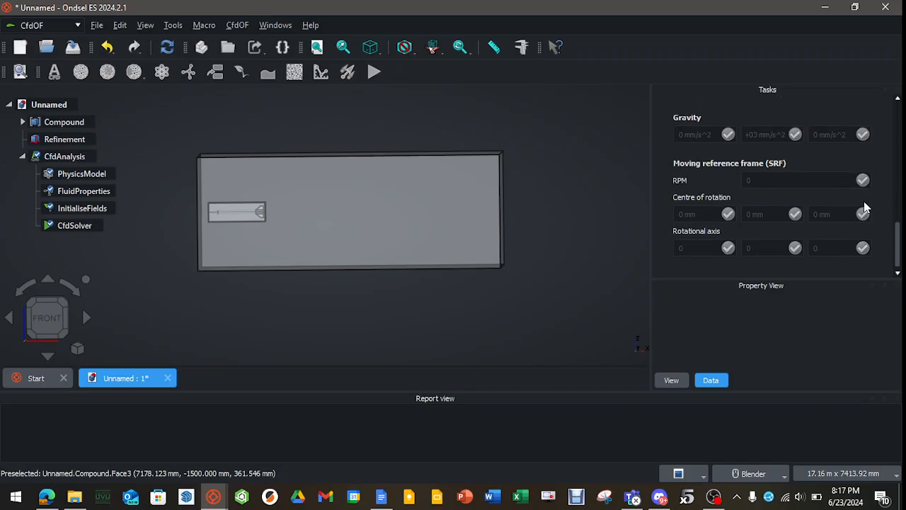
scroll(864, 201, up, 3)
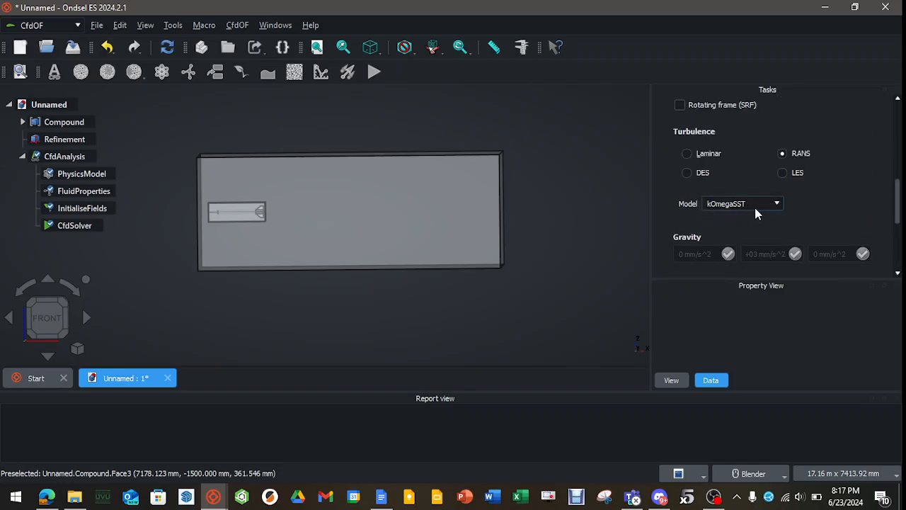
scroll(864, 209, down, 3)
scroll(893, 210, up, 5)
scroll(885, 202, up, 3)
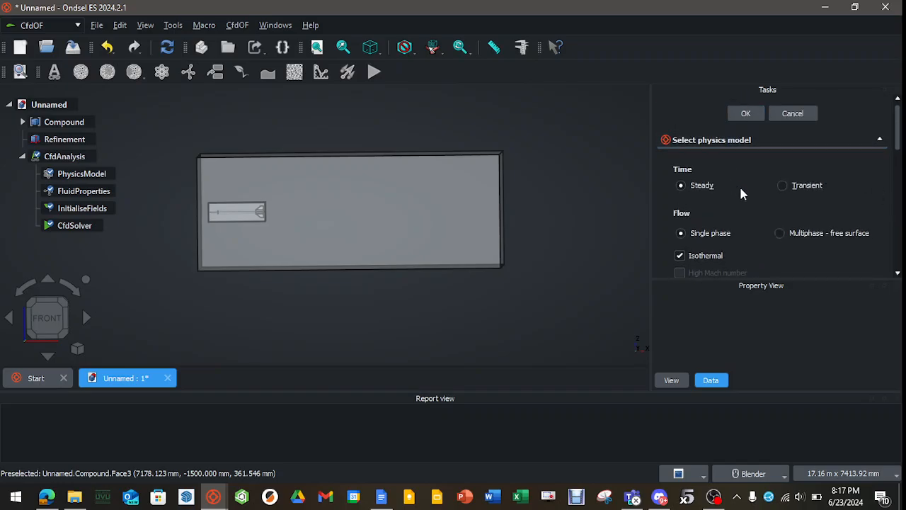
scroll(743, 189, down, 2)
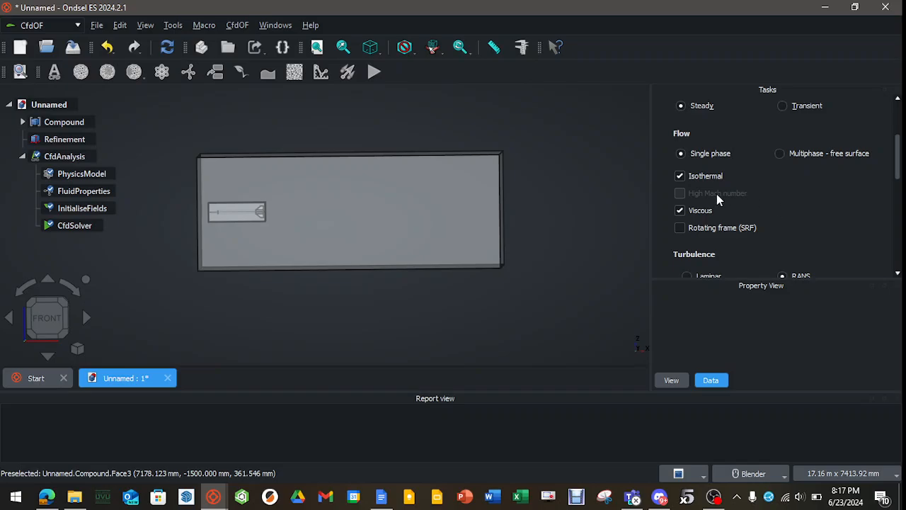
scroll(770, 211, up, 2)
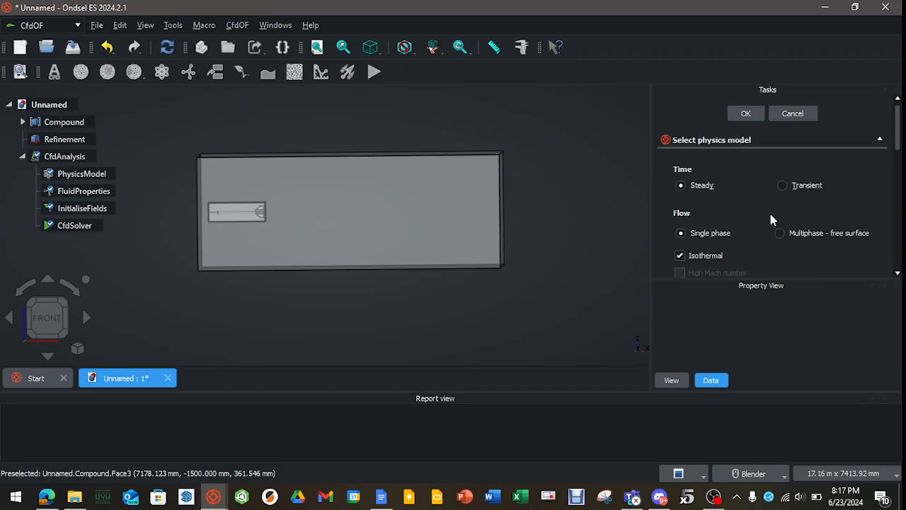
click(745, 114)
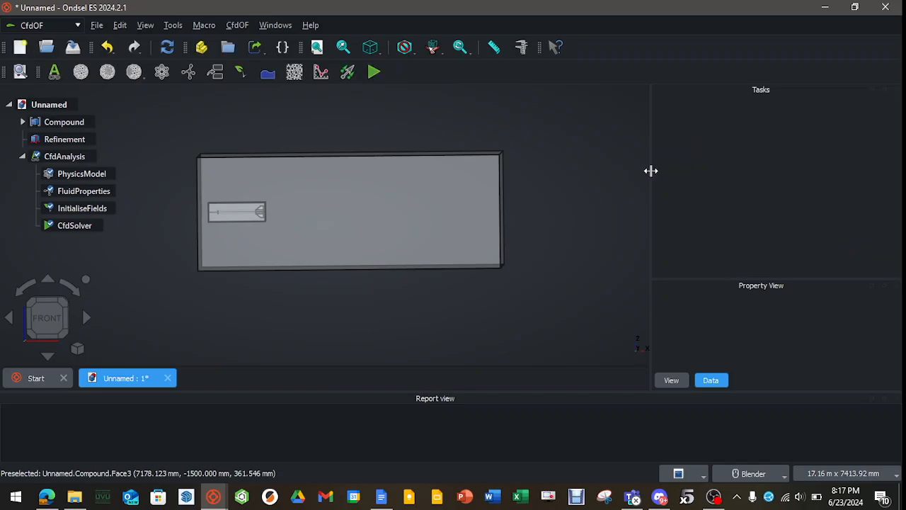
Review the density and dynamic viscosity in the analysis's fluid properties and accept them as they are.
double_click(85, 190)
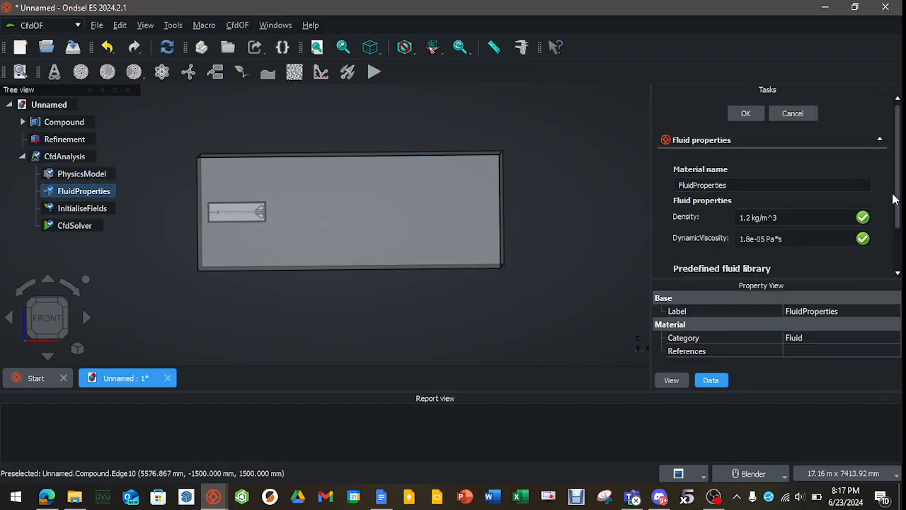
scroll(894, 200, down, 2)
scroll(890, 212, up, 2)
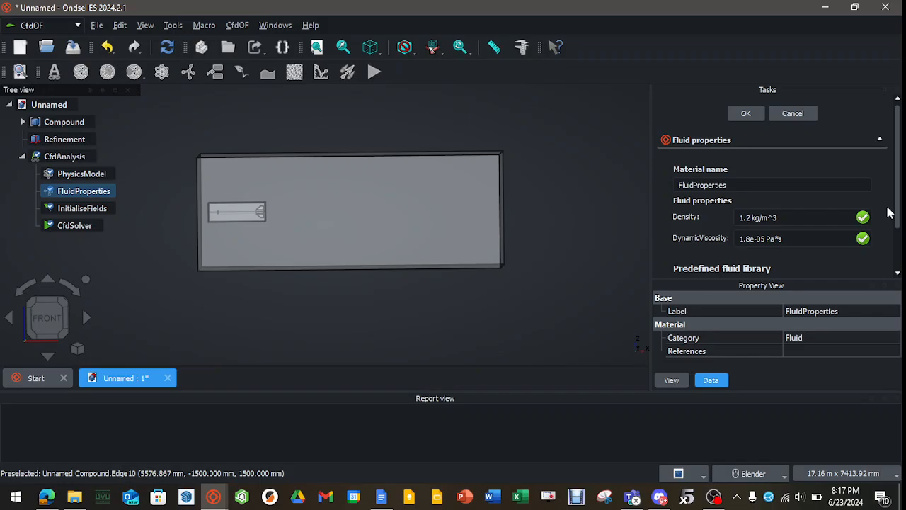
click(747, 114)
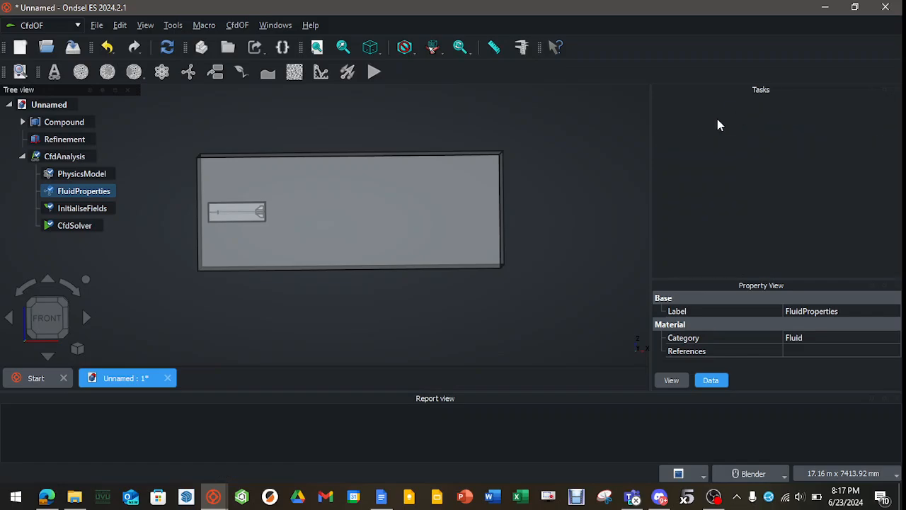
Set the initial pressure field to potential flow in InitialiseFields, accept it and recompute the document.
double_click(81, 209)
scroll(824, 235, down, 1)
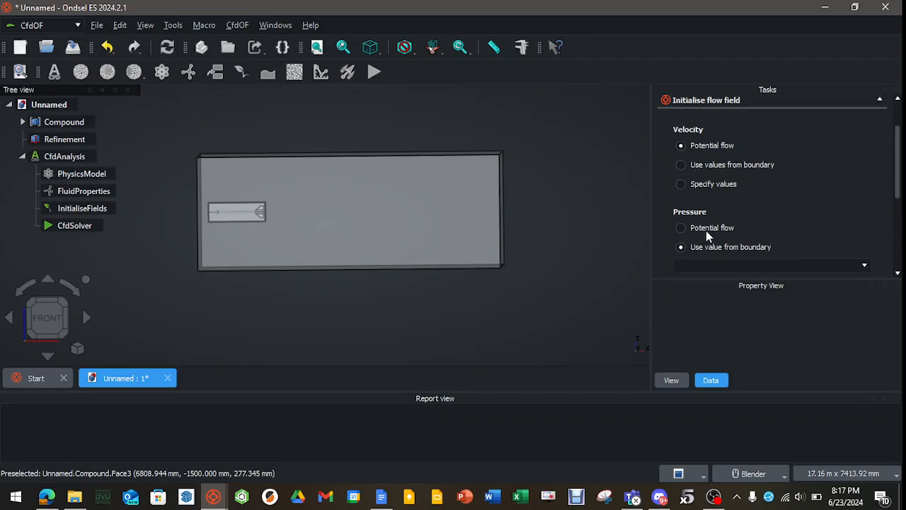
click(680, 228)
scroll(844, 206, down, 3)
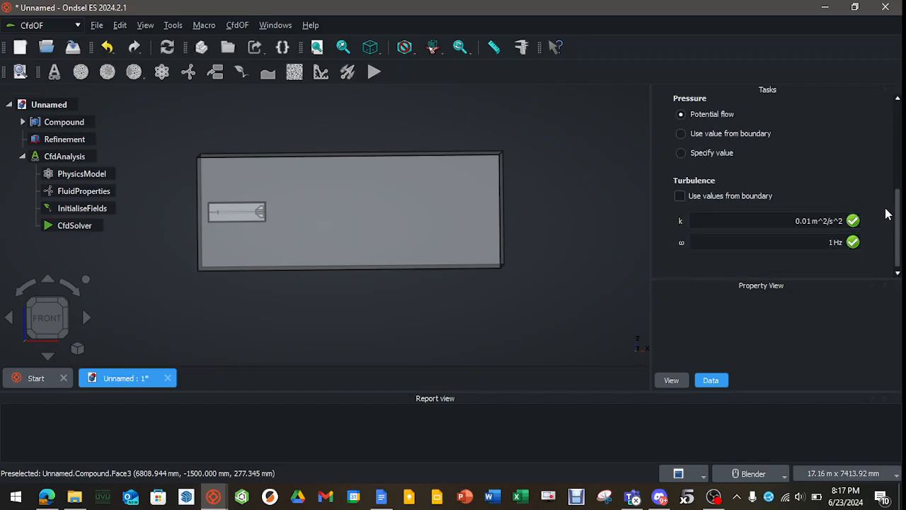
scroll(891, 218, up, 5)
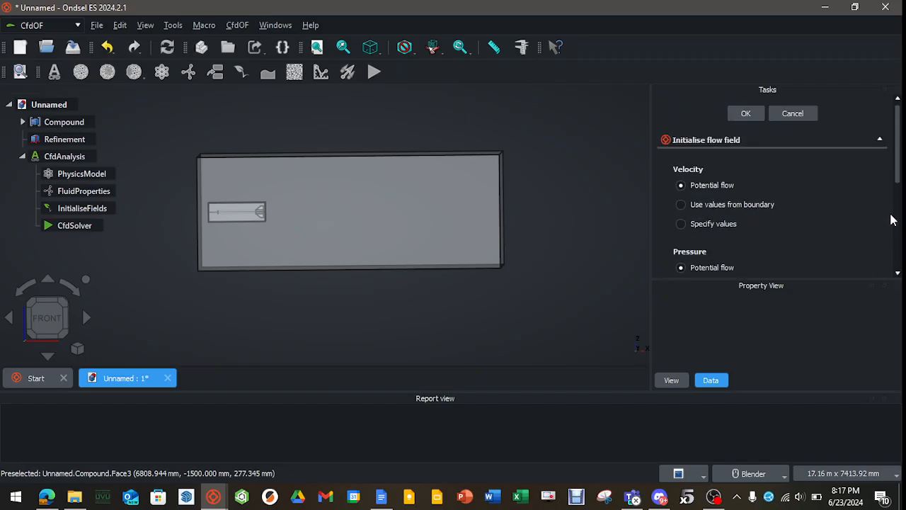
click(743, 114)
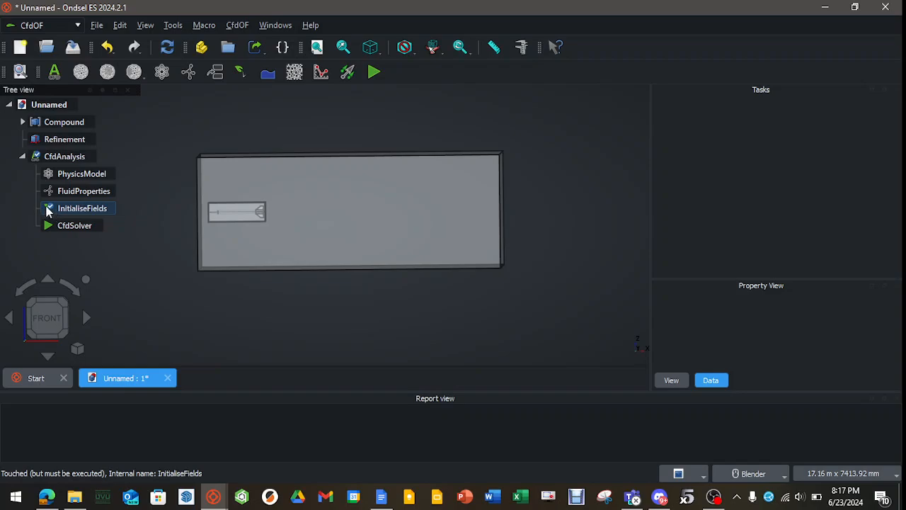
click(169, 55)
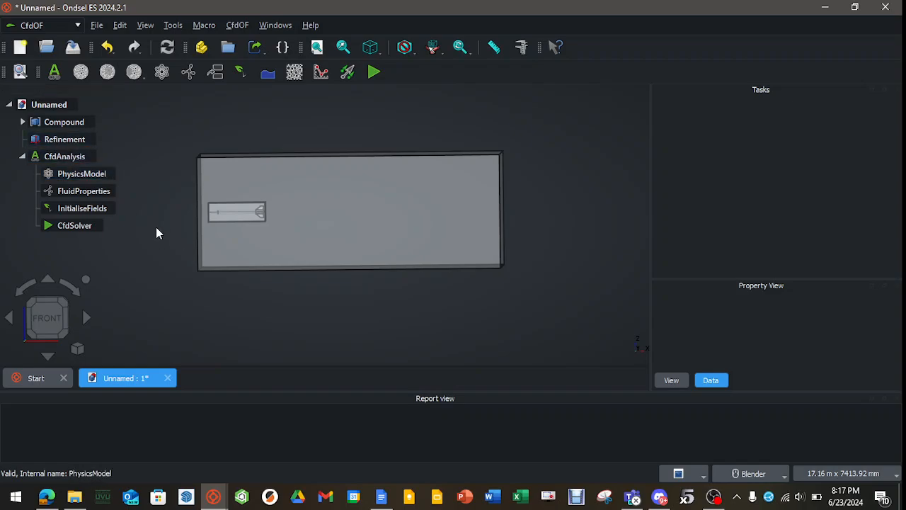
Create a uniform-velocity inlet boundary on the domain's end face ahead of the rocket's nose, with an X velocity of 203 m/s.
middle_drag(182, 276, 197, 258)
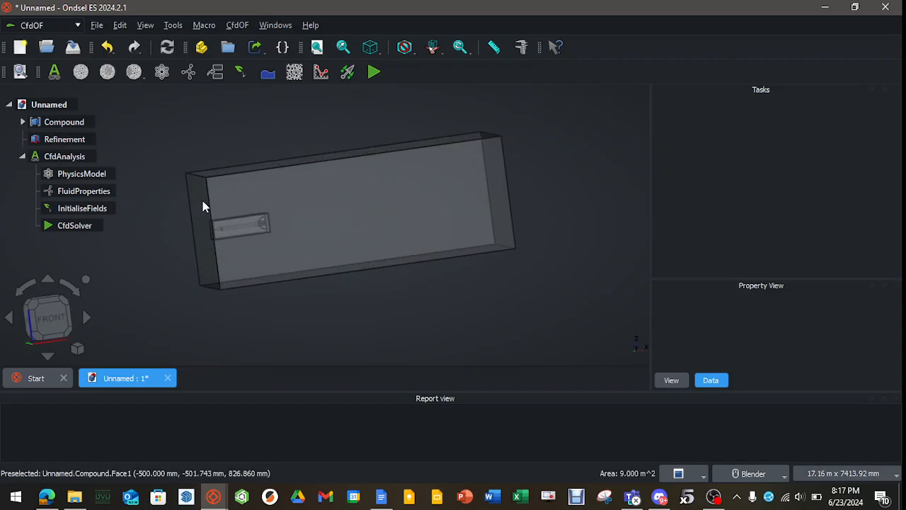
click(202, 202)
click(216, 71)
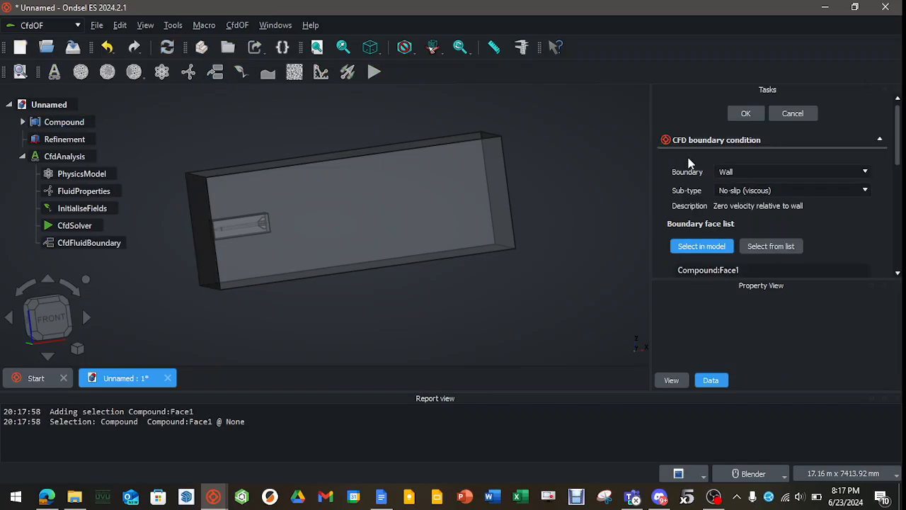
click(750, 168)
click(749, 186)
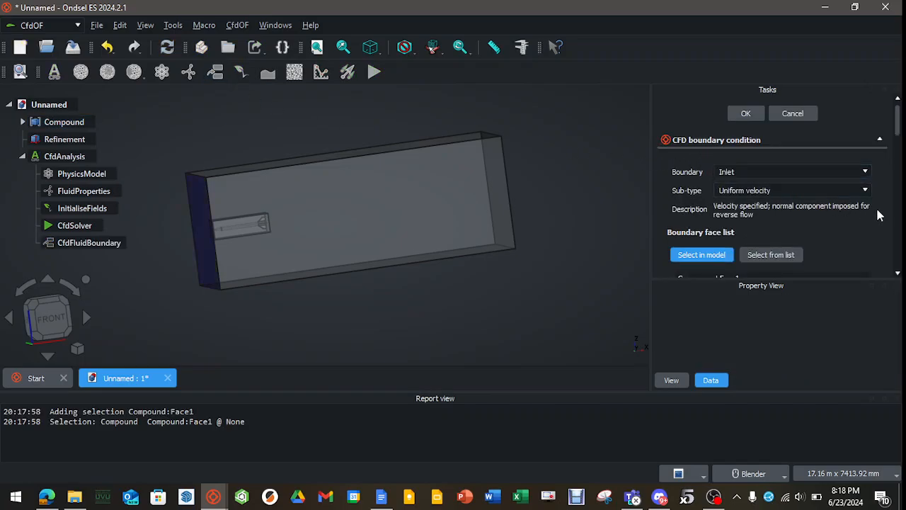
scroll(875, 208, down, 3)
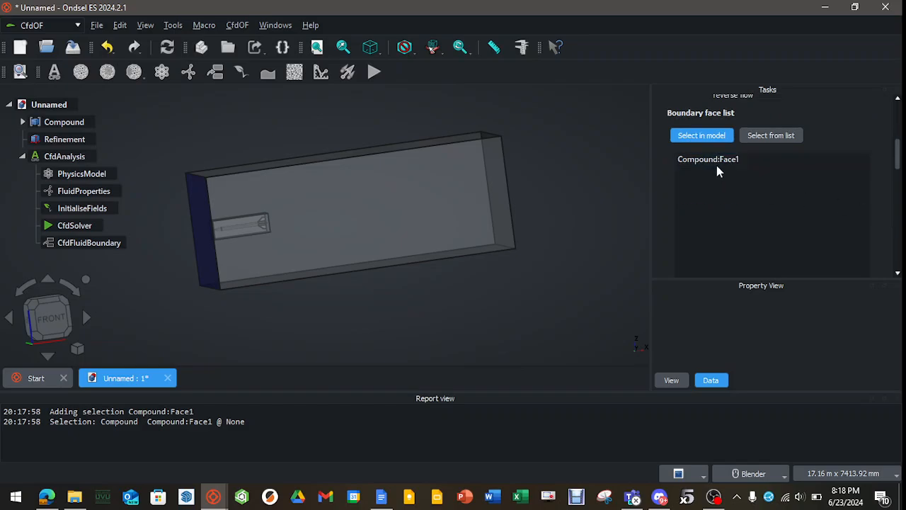
scroll(830, 211, down, 5)
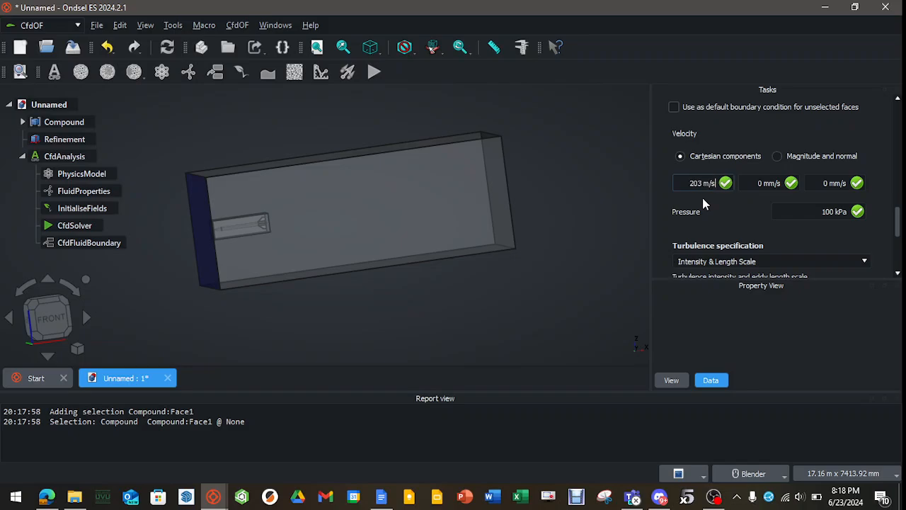
key(Return)
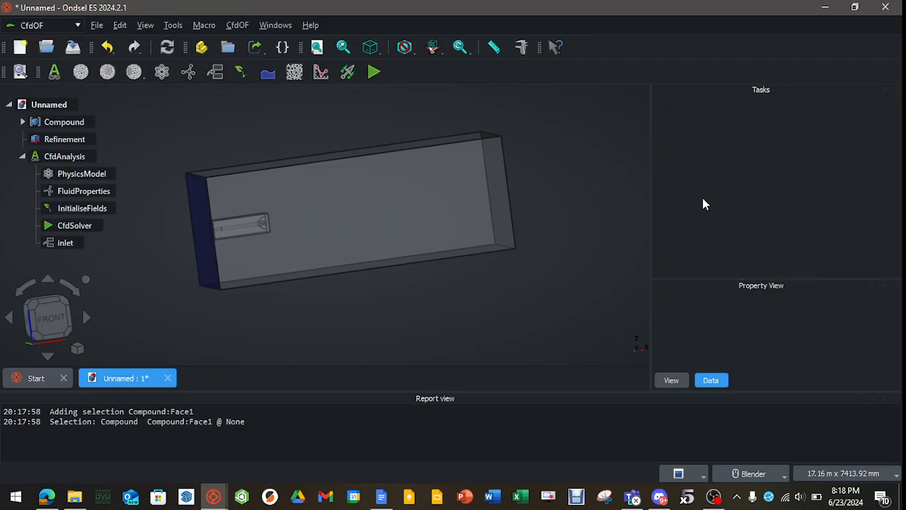
Reopen the inlet boundary condition to check its settings and close it again.
double_click(63, 242)
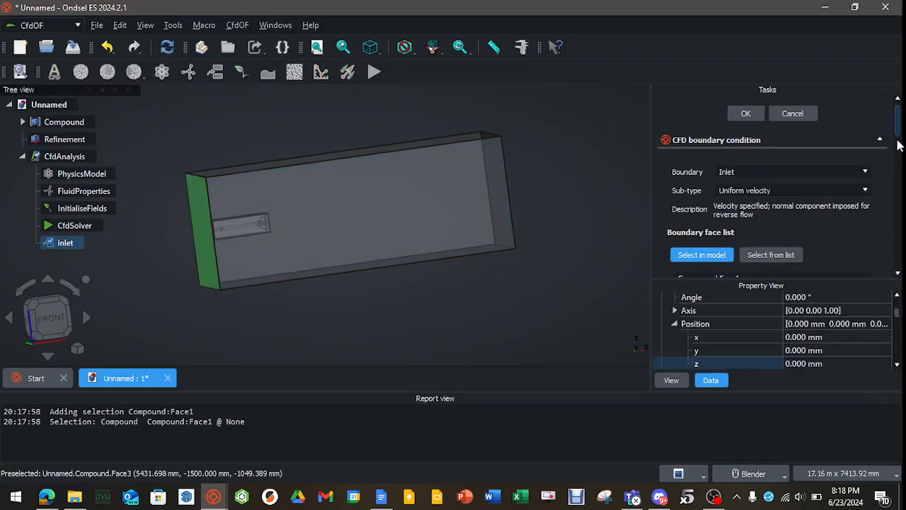
mouse_move(900, 131)
mouse_down()
mouse_move(903, 233)
mouse_move(897, 118)
mouse_up()
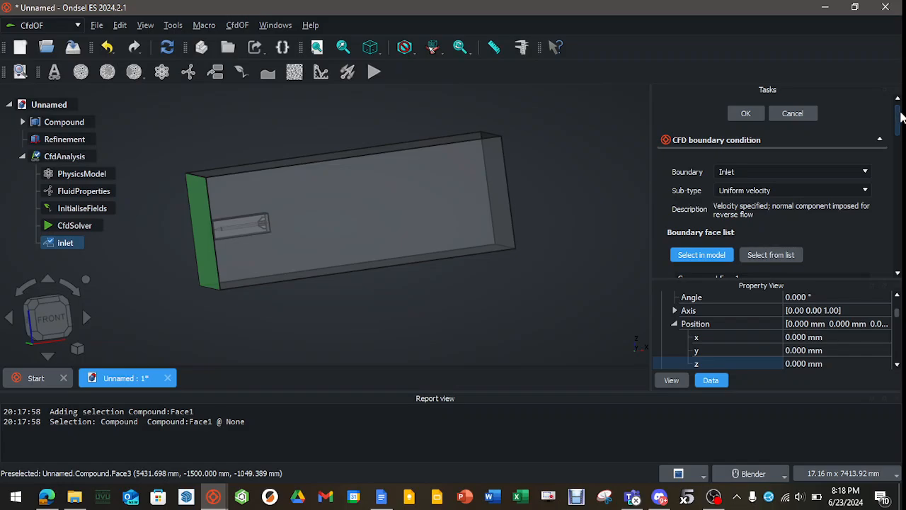
click(744, 115)
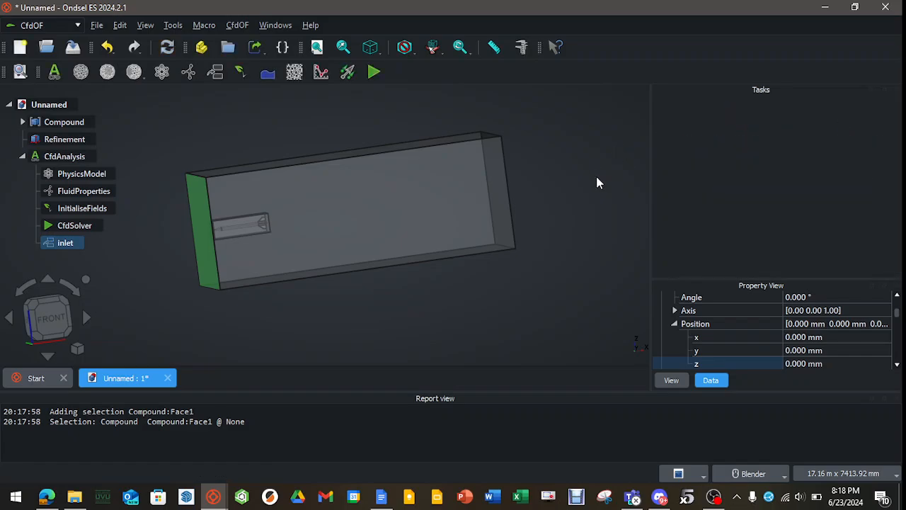
Create a static-pressure outlet boundary on the domain's end face behind the rocket.
middle_drag(596, 183, 505, 205)
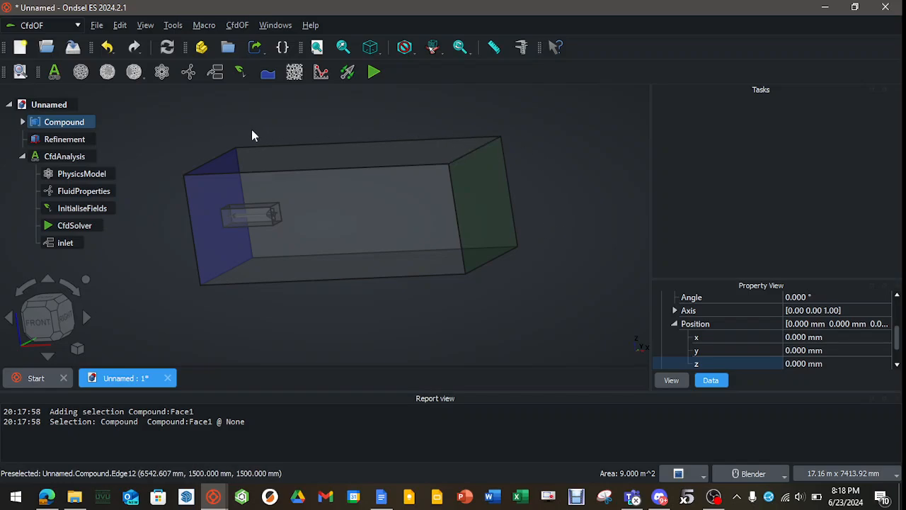
click(215, 72)
click(374, 192)
click(800, 173)
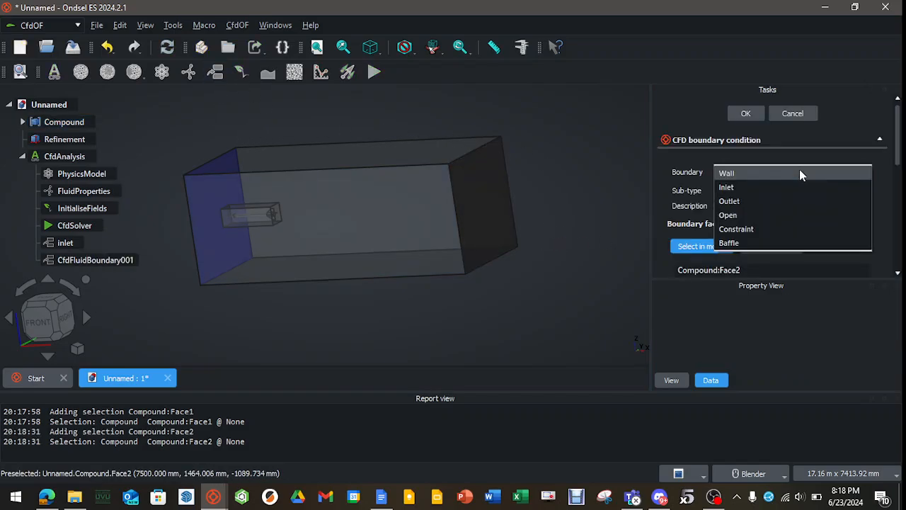
click(806, 200)
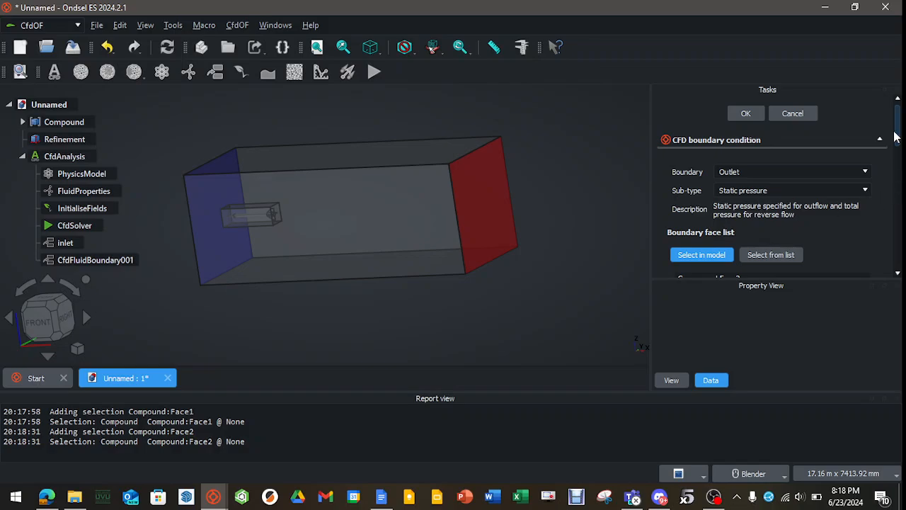
click(746, 115)
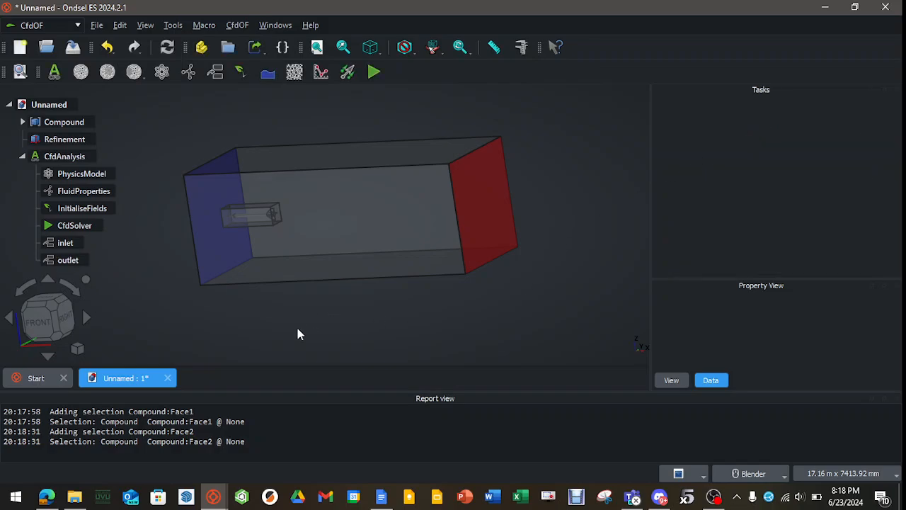
Create a no-slip (viscous) wall boundary on the four long side faces of the flow domain.
middle_drag(297, 330, 332, 347)
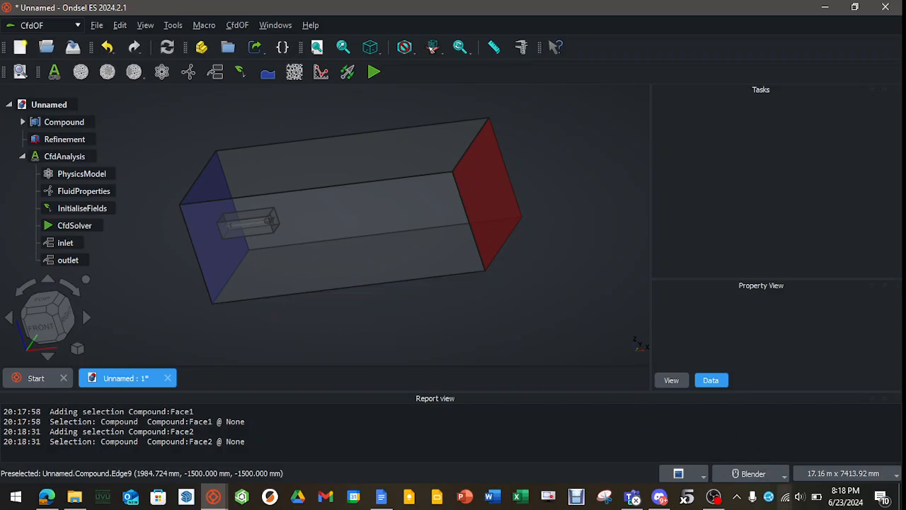
click(312, 169)
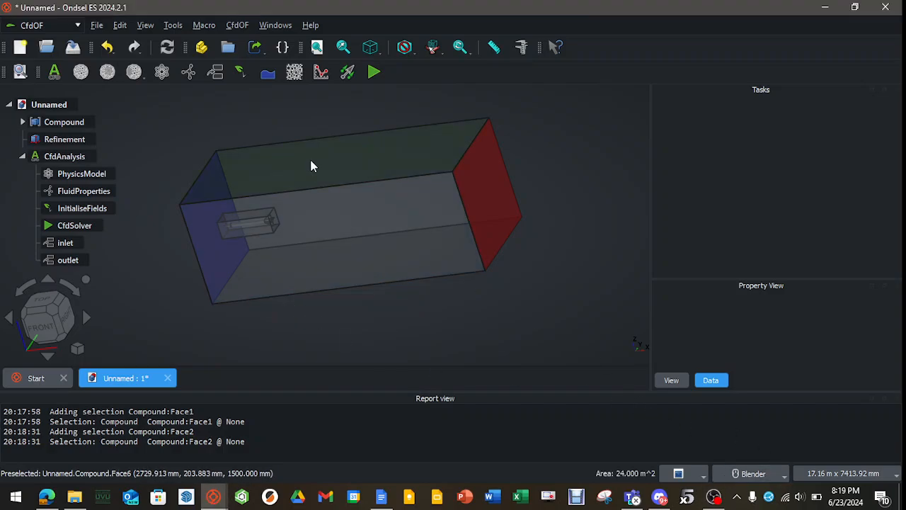
ctrl+click(338, 249)
middle_drag(425, 329, 284, 263)
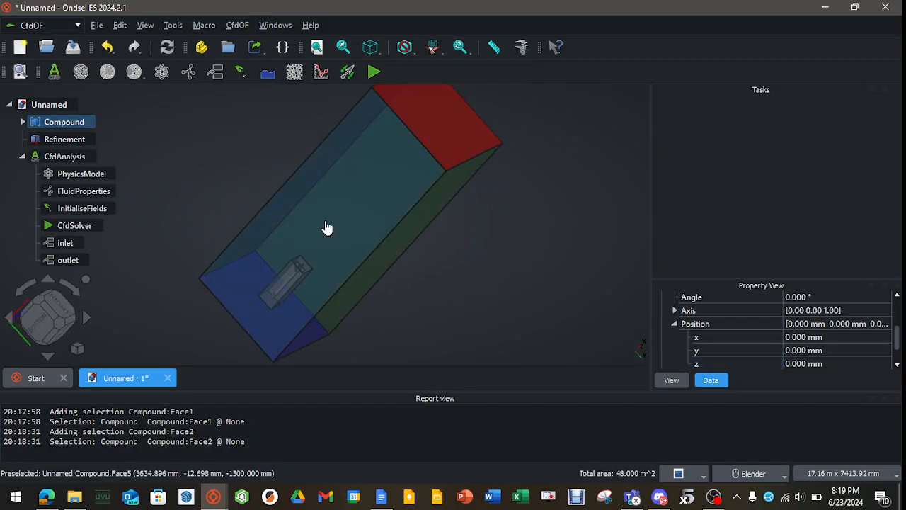
middle_drag(574, 318, 472, 289)
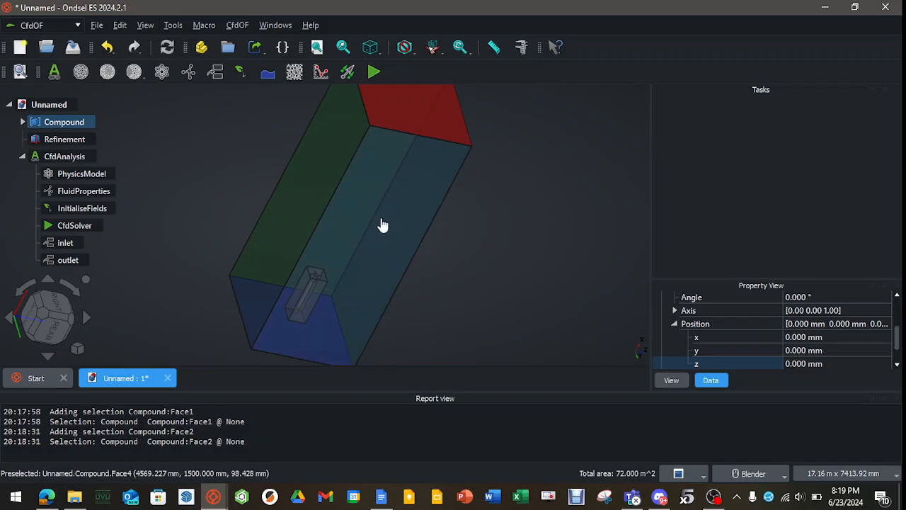
middle_drag(524, 264, 566, 344)
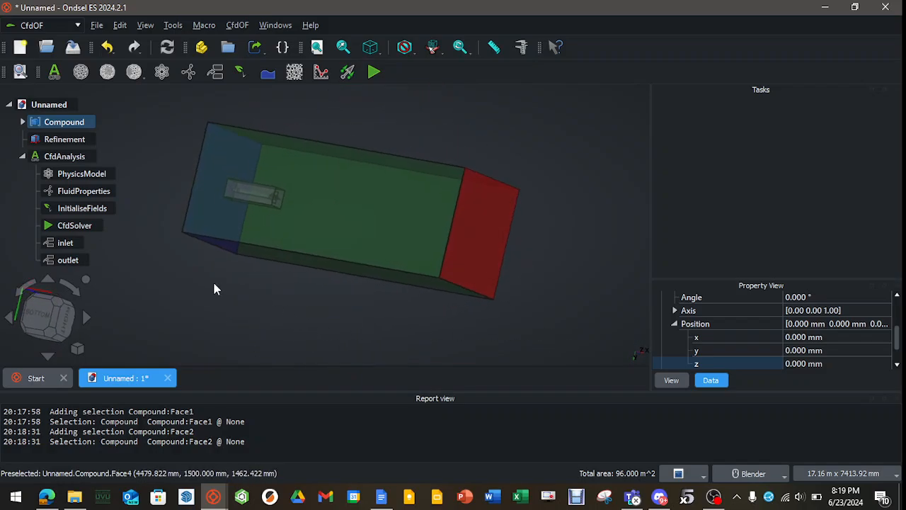
middle_drag(215, 288, 269, 372)
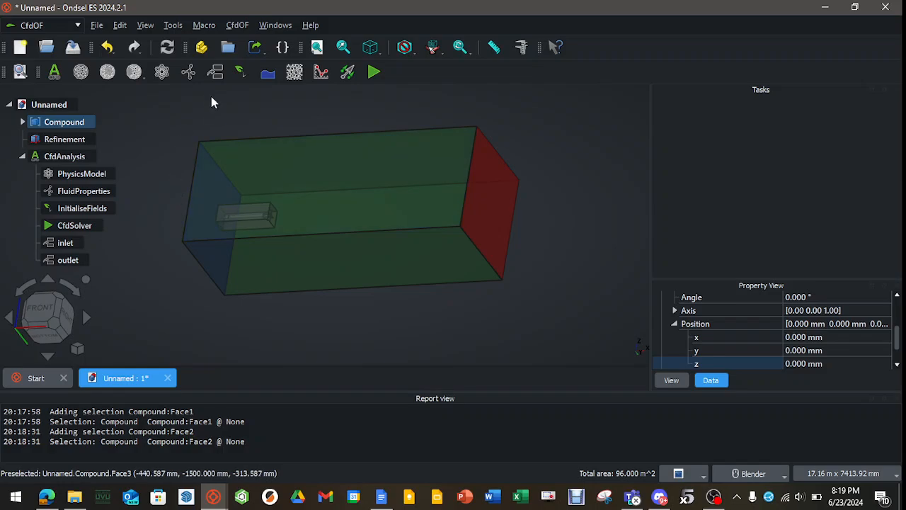
click(216, 73)
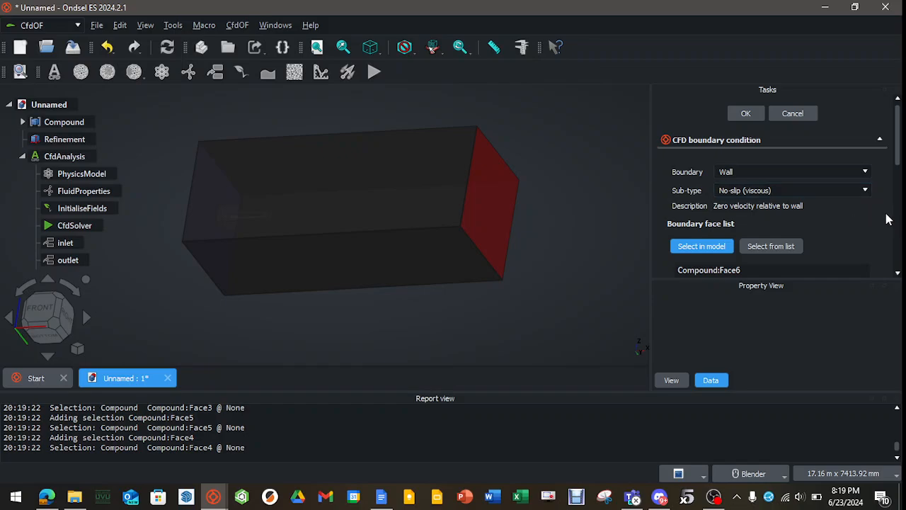
scroll(890, 220, down, 5)
scroll(891, 216, down, 1)
scroll(891, 215, up, 6)
click(749, 116)
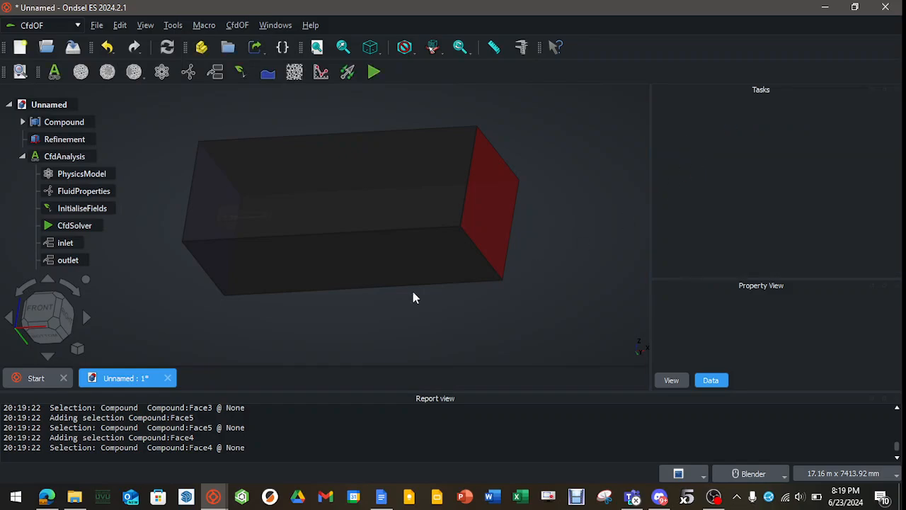
Create a second no-slip (viscous) wall boundary that covers the Airframe and Fincan objects.
mouse_move(245, 330)
middle_down()
mouse_move(288, 328)
mouse_move(305, 307)
mouse_move(259, 313)
mouse_move(249, 346)
middle_up()
middle_drag(142, 295, 210, 309)
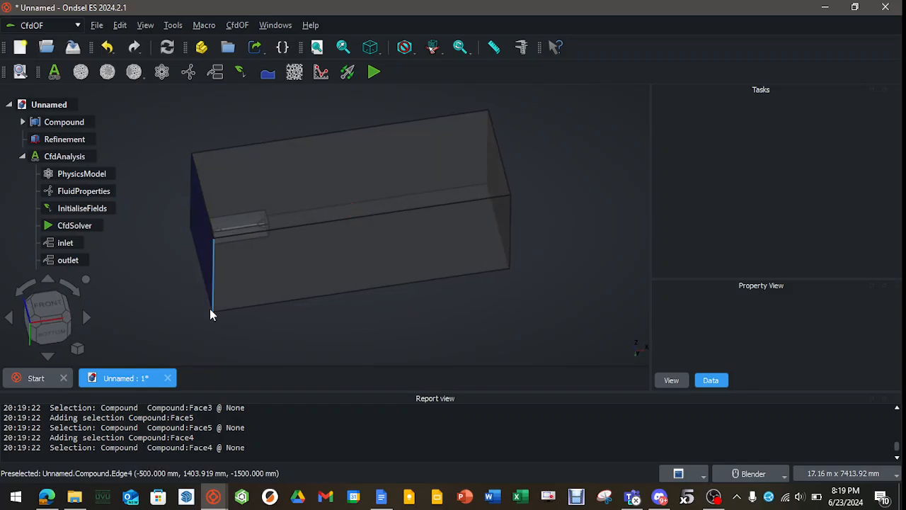
click(215, 74)
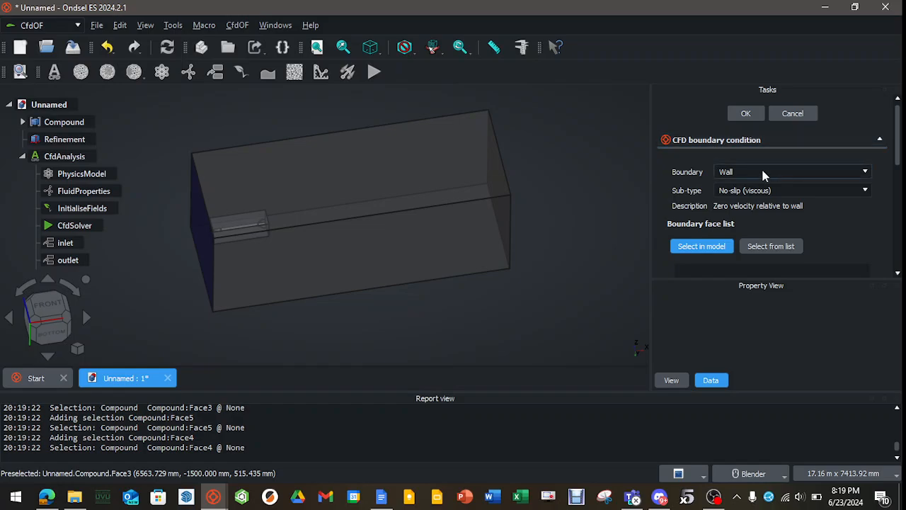
scroll(891, 194, down, 3)
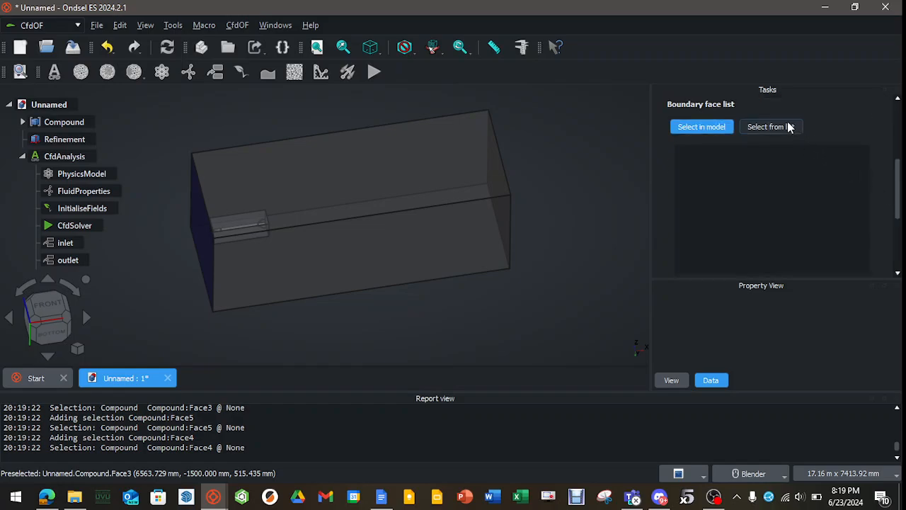
click(789, 127)
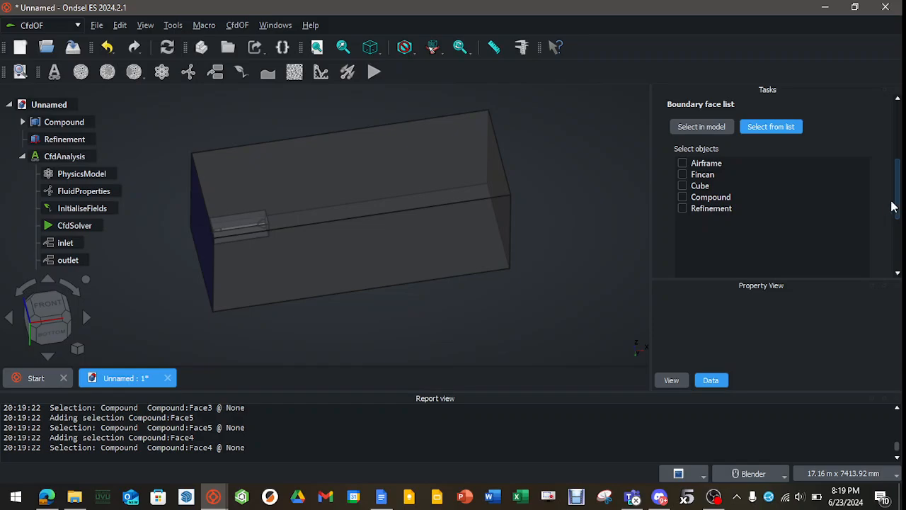
click(683, 163)
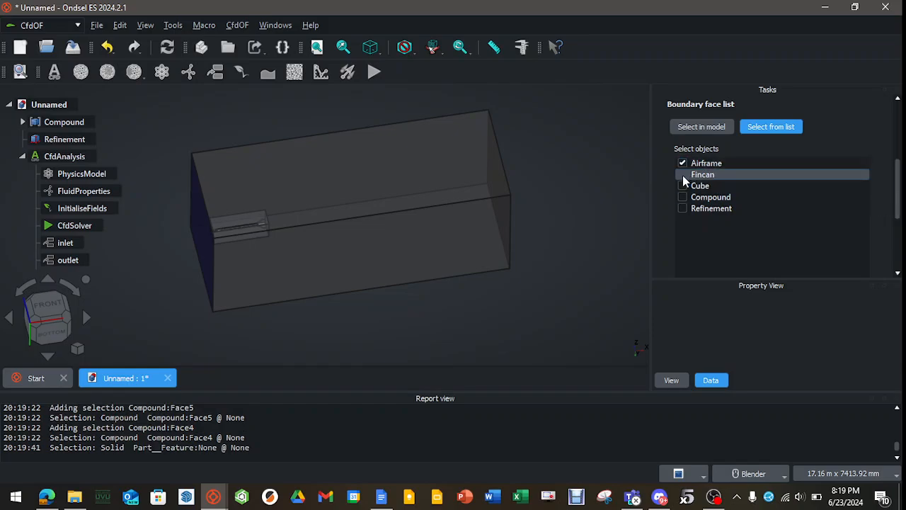
click(682, 174)
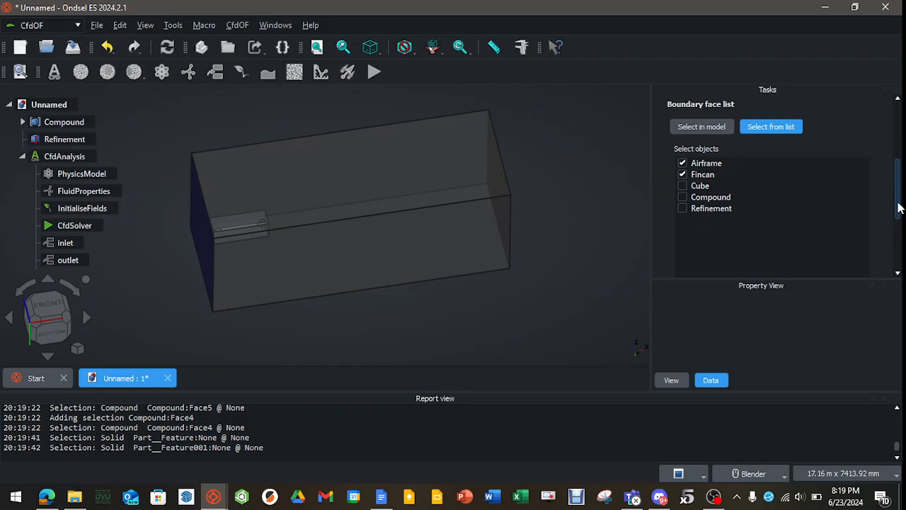
drag(899, 207, 894, 147)
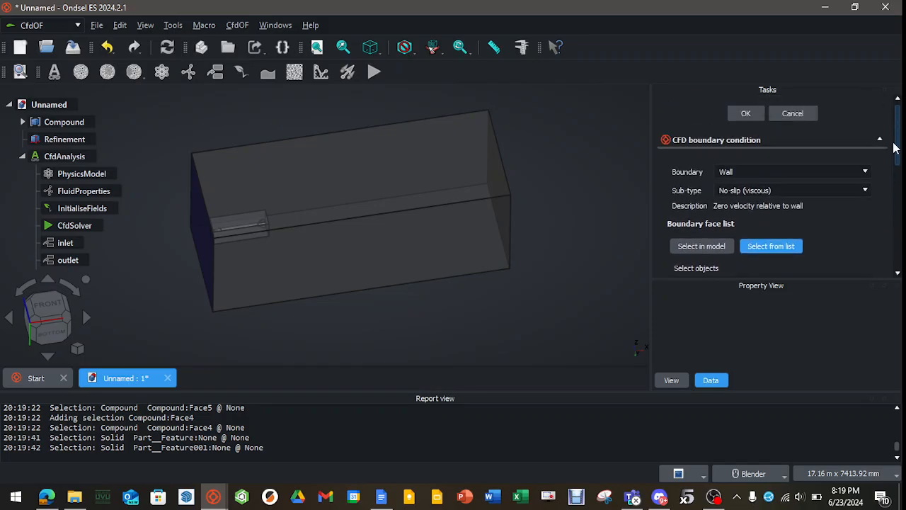
click(748, 115)
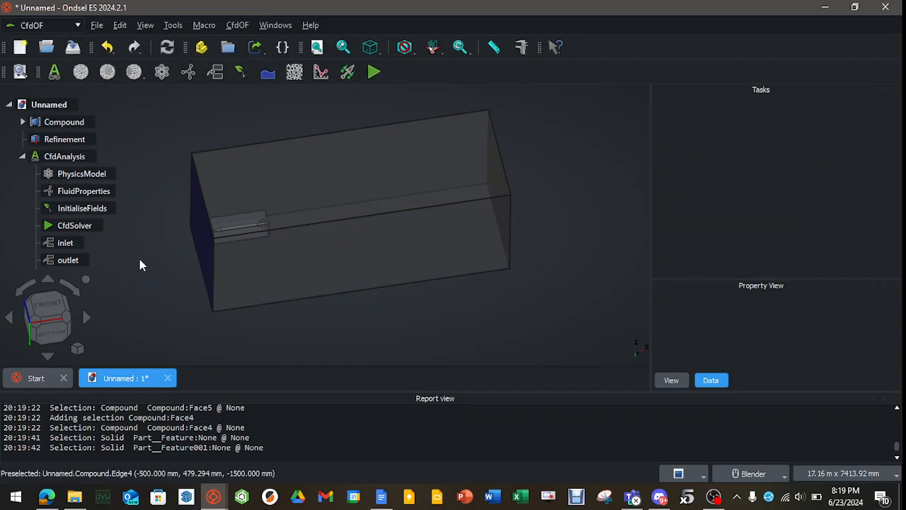
Rename the rocket's wall boundary wall001 as Wall_Rocket and recompute the document.
scroll(148, 236, down, 2)
scroll(63, 245, down, 1)
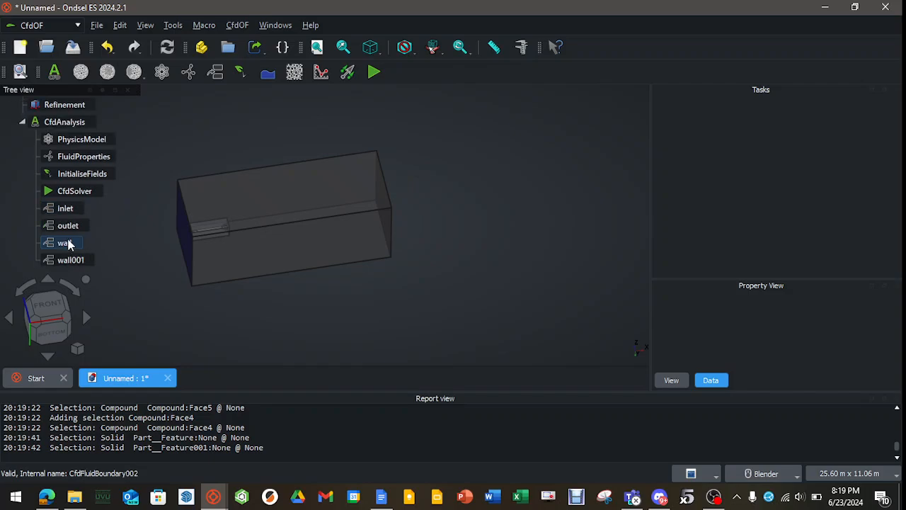
click(70, 261)
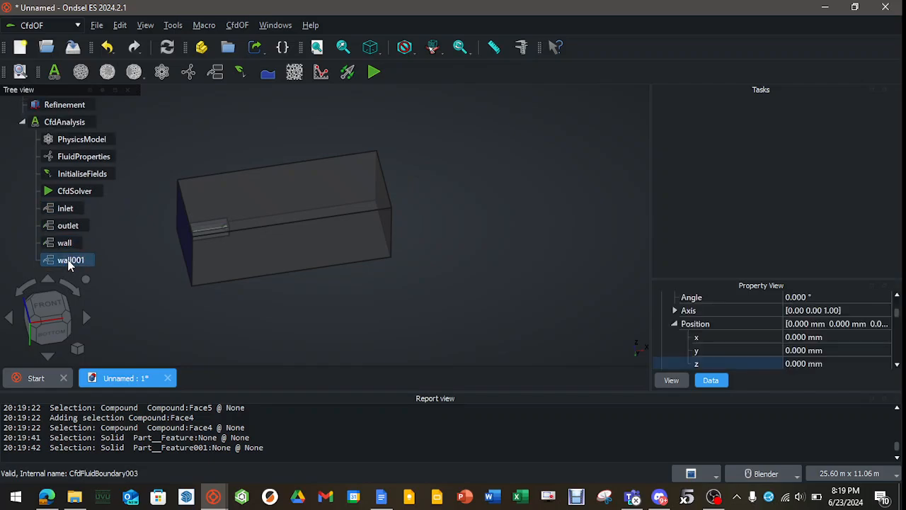
right_click(69, 264)
click(115, 458)
text(Wall_Rocket)
click(129, 303)
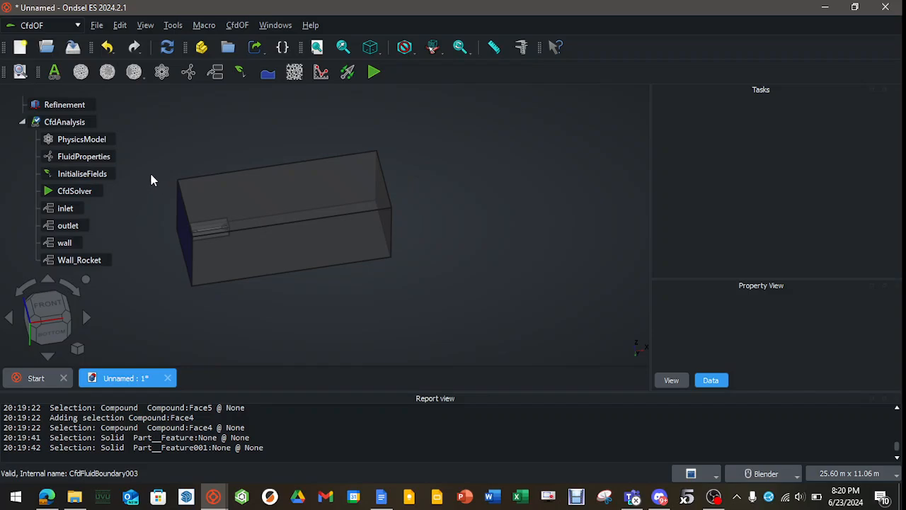
click(167, 47)
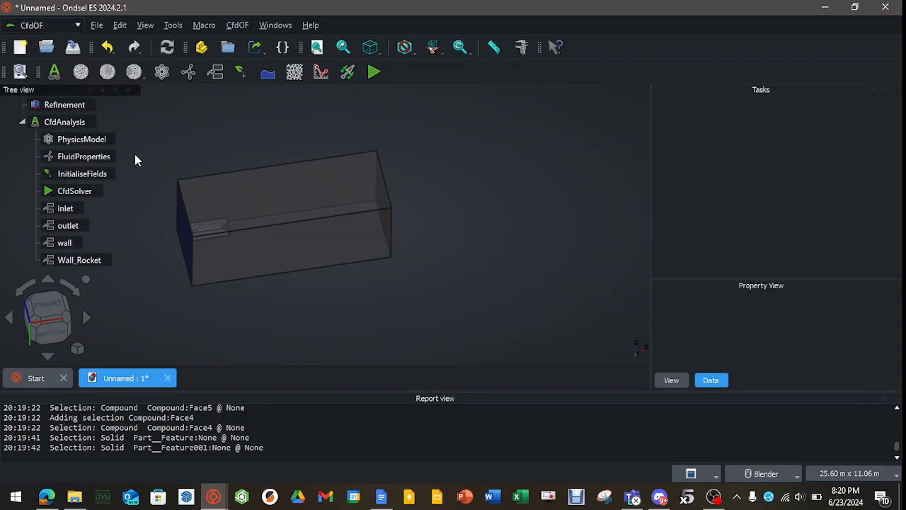
Create a cfMesh CFD mesh for the Compound with a base element size of 100 mm.
click(75, 106)
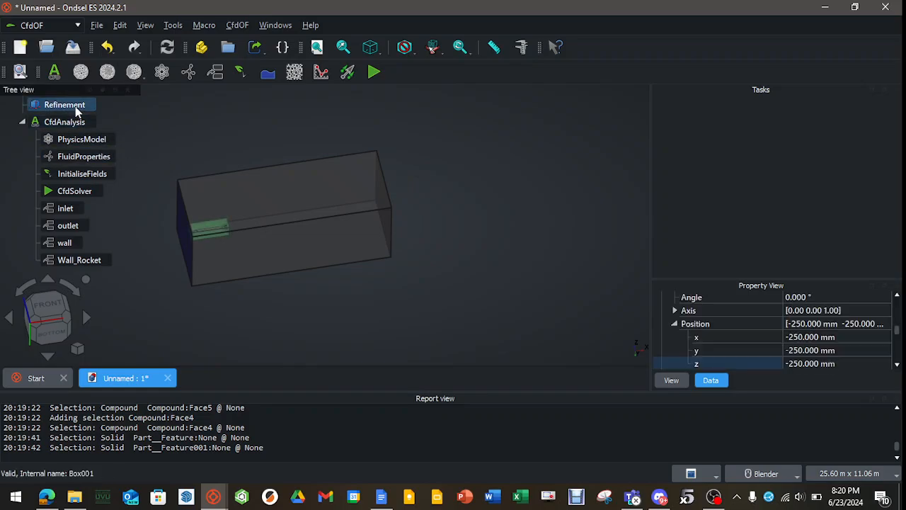
shift+middle_drag(164, 133, 168, 170)
scroll(71, 152, up, 1)
click(69, 121)
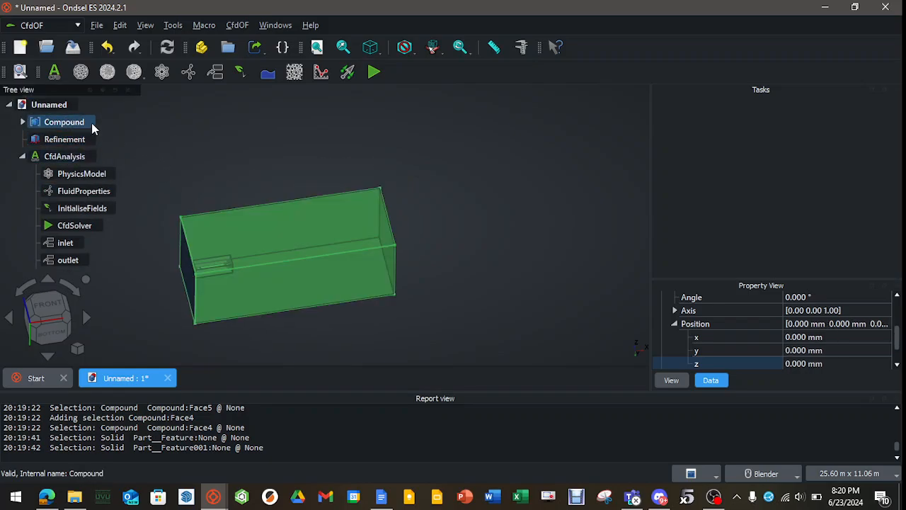
click(80, 73)
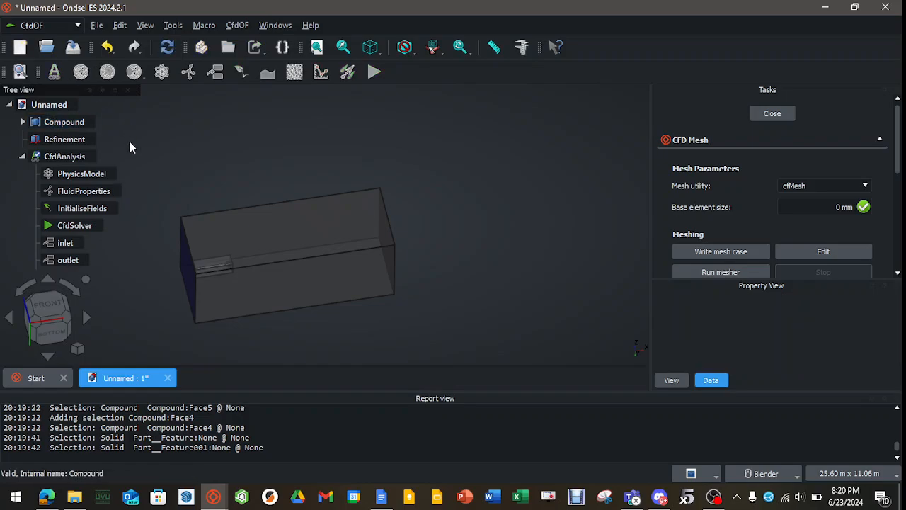
scroll(81, 222, down, 1)
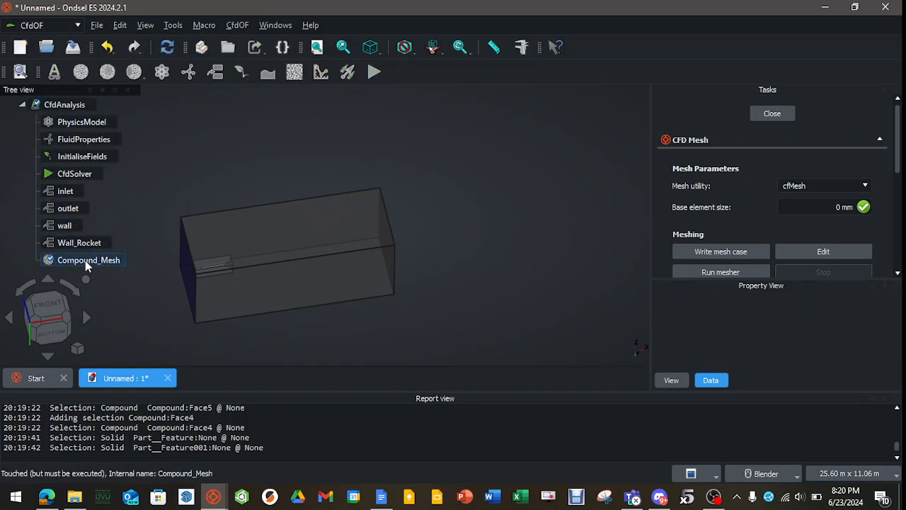
click(85, 261)
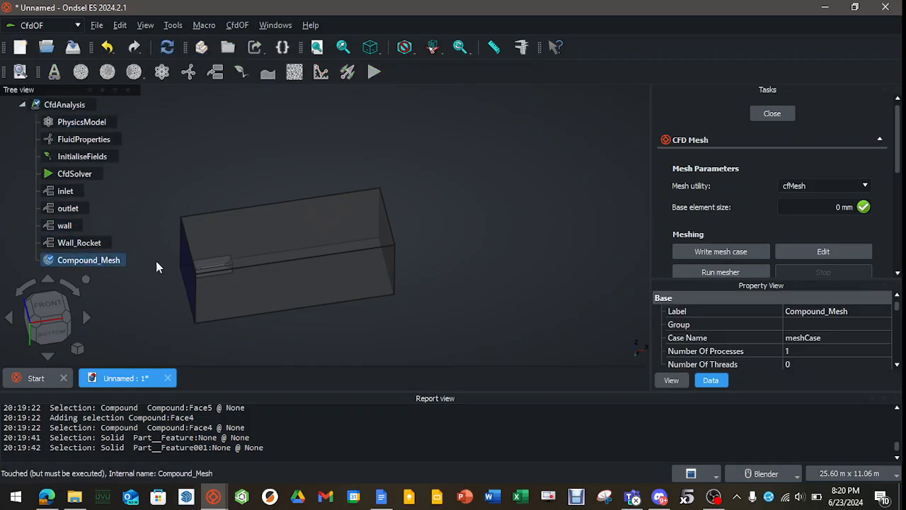
double_click(839, 206)
text(10)
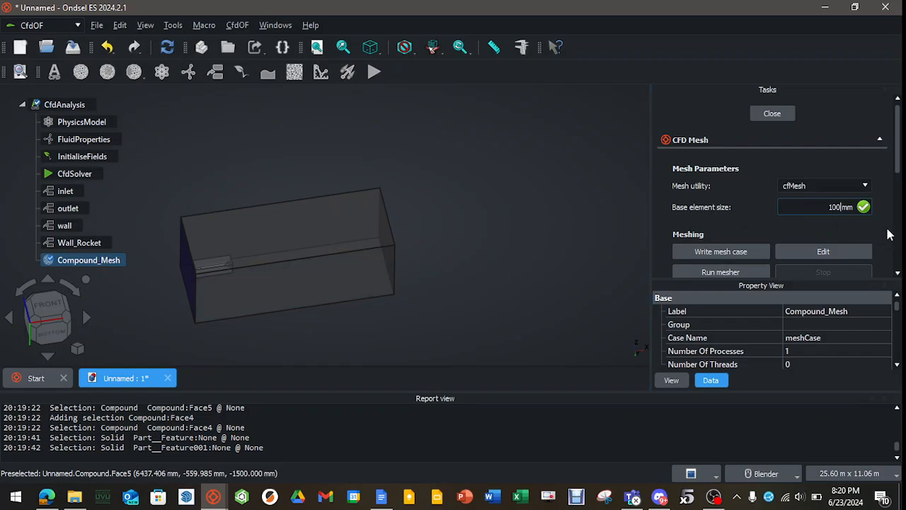
scroll(892, 236, down, 3)
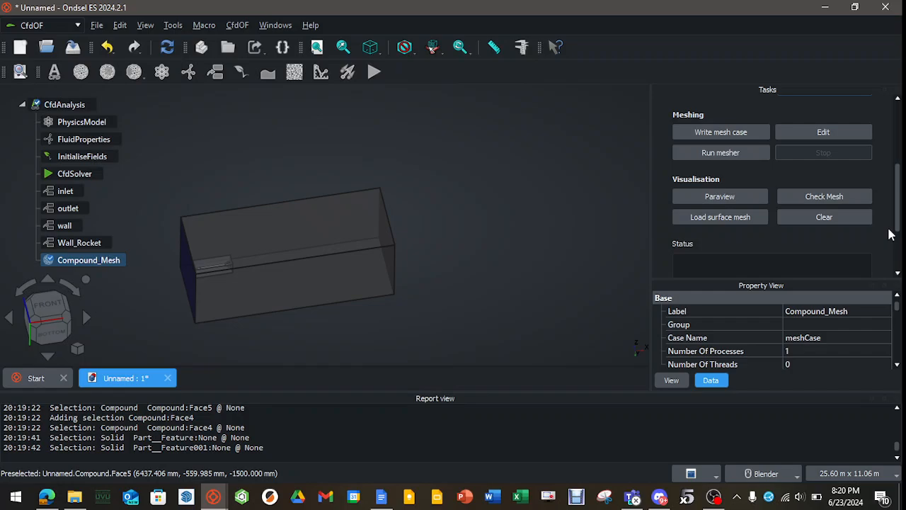
scroll(890, 235, up, 3)
click(771, 115)
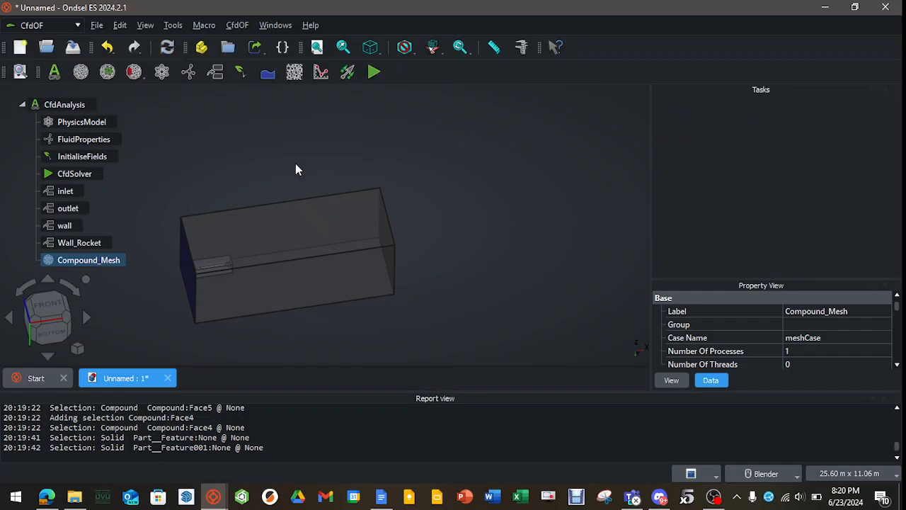
Add a volume mesh refinement to Compound_Mesh with a relative element size of 0.5.
click(108, 72)
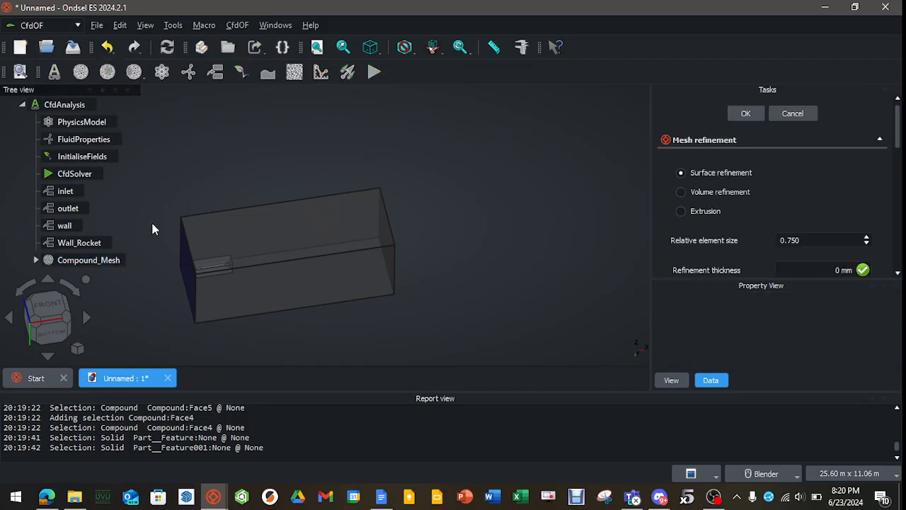
scroll(152, 228, down, 2)
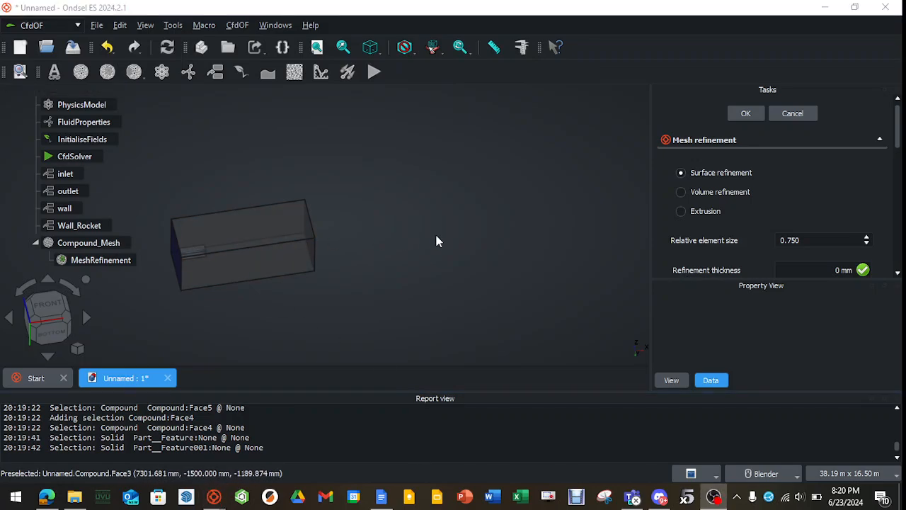
click(682, 190)
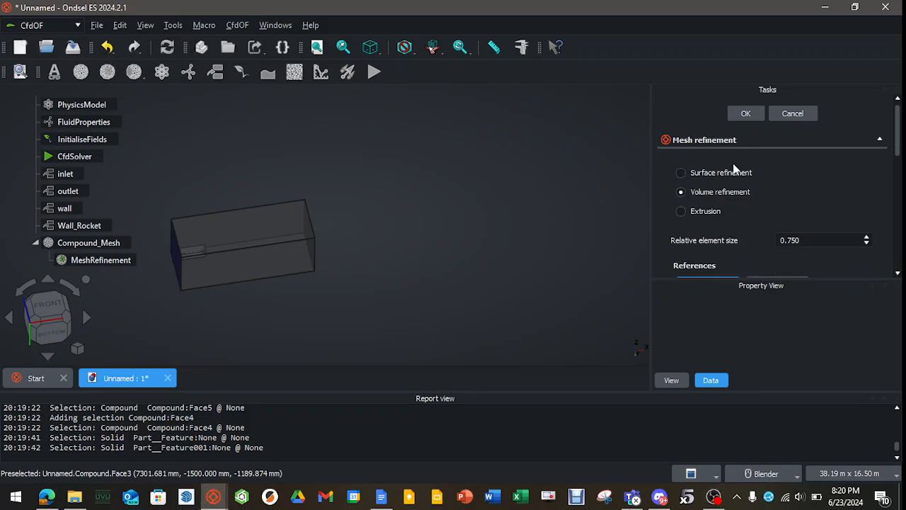
drag(797, 241, 789, 241)
text(5)
click(828, 211)
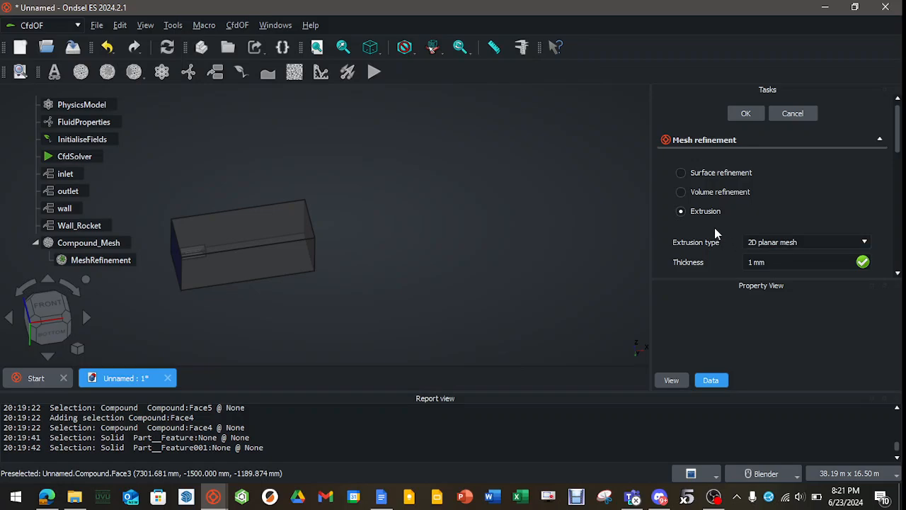
click(855, 190)
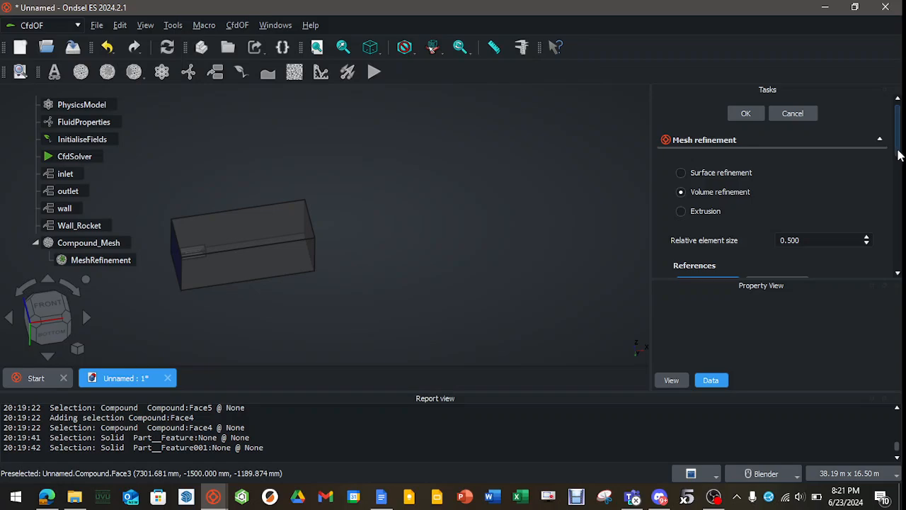
Assign Solid1 of the Refinement object as the volume refinement's reference and accept the refinement.
drag(899, 155, 900, 221)
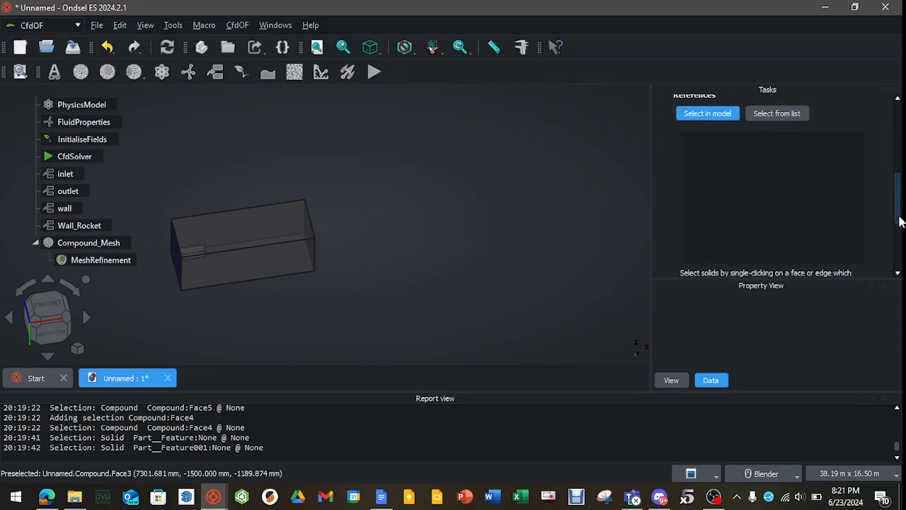
click(778, 115)
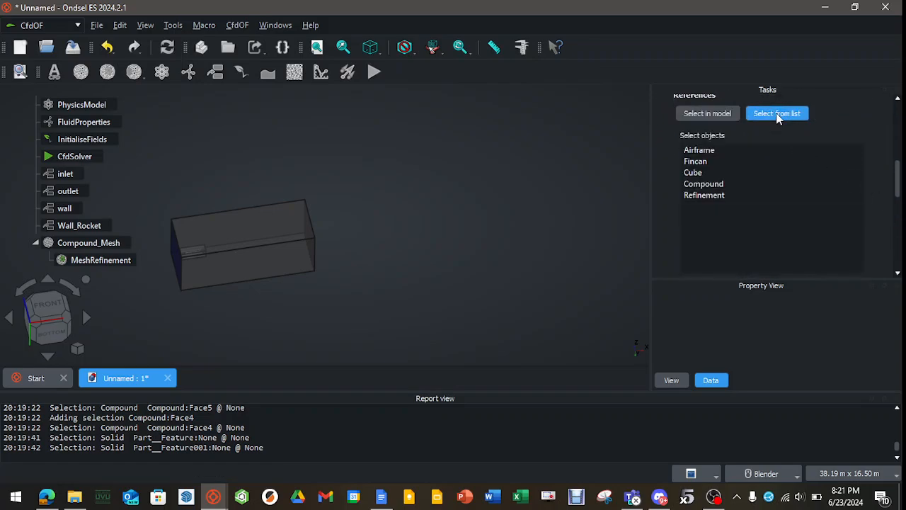
click(718, 196)
scroll(728, 206, down, 3)
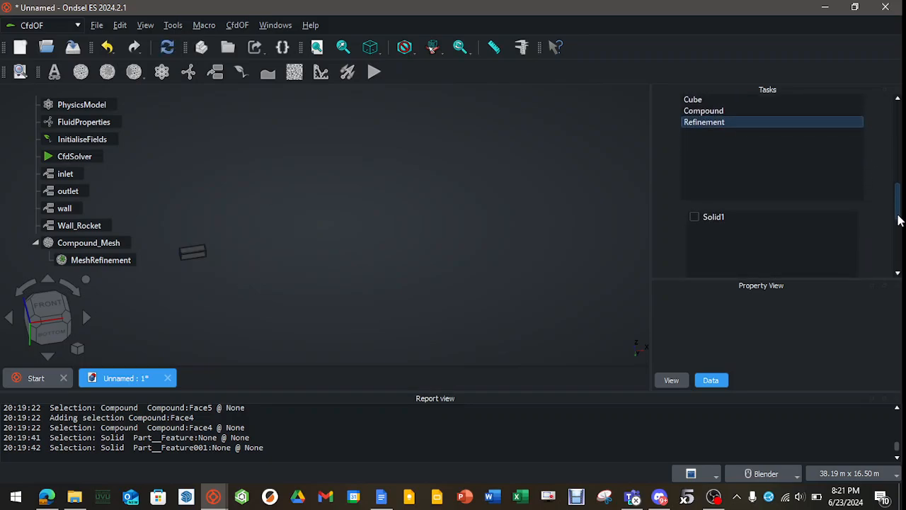
click(694, 200)
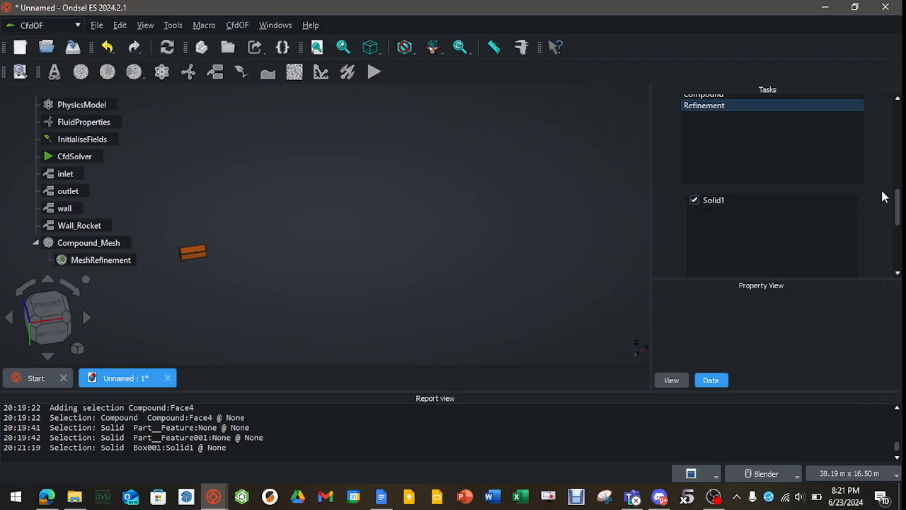
drag(898, 205, 836, 112)
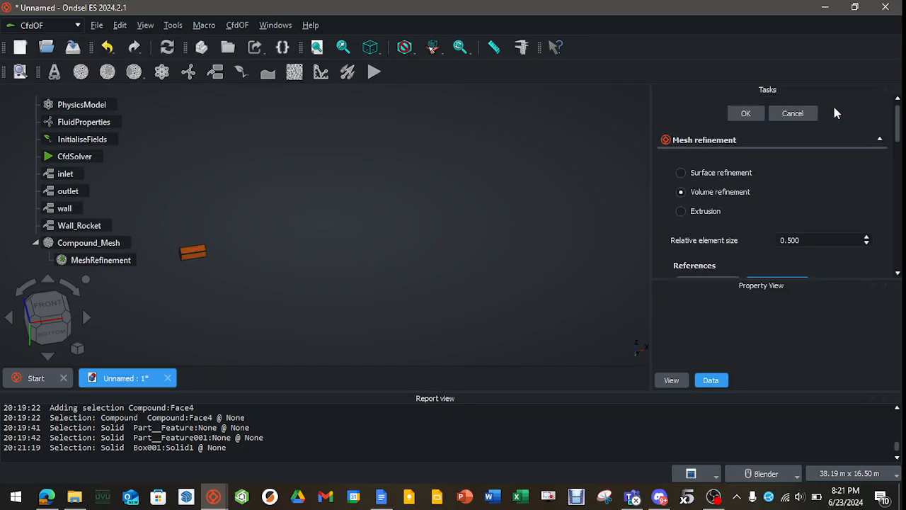
click(740, 114)
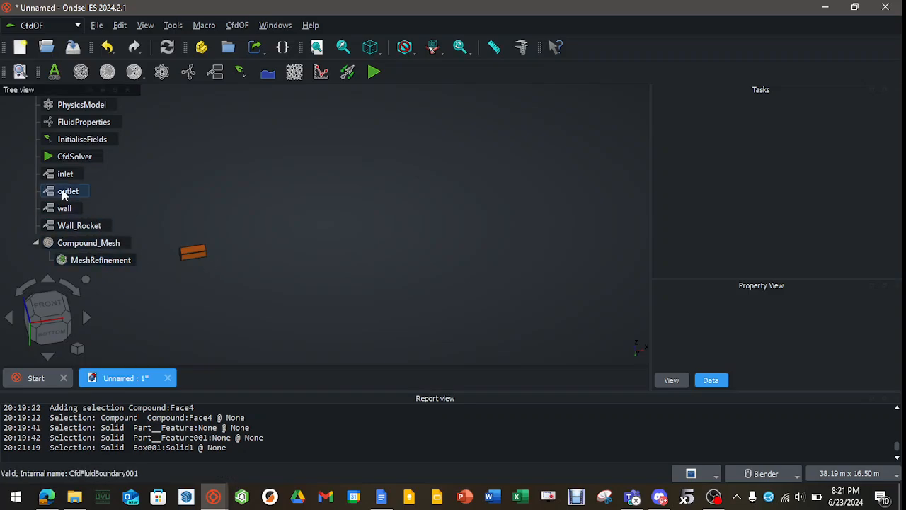
Make the Compound, Cube, Rocket, Airframe and Fincan objects visible in the model.
scroll(72, 182, up, 2)
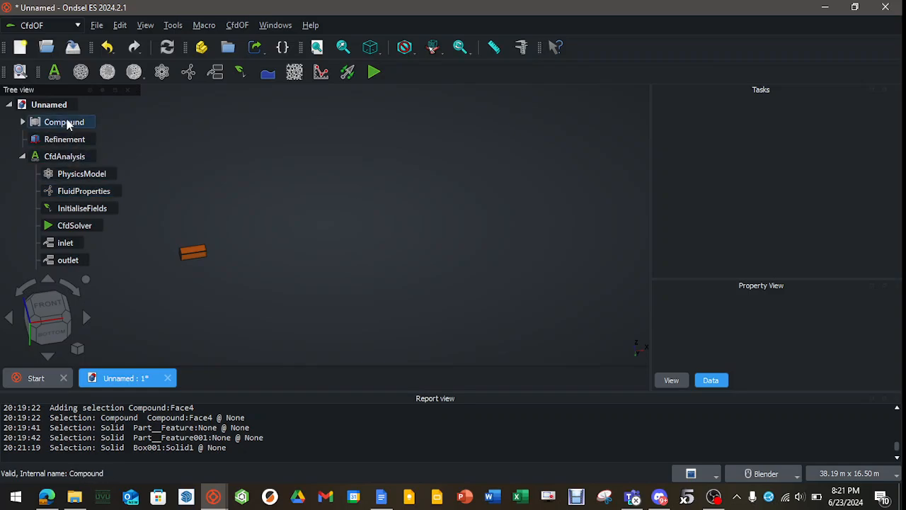
click(65, 121)
click(22, 122)
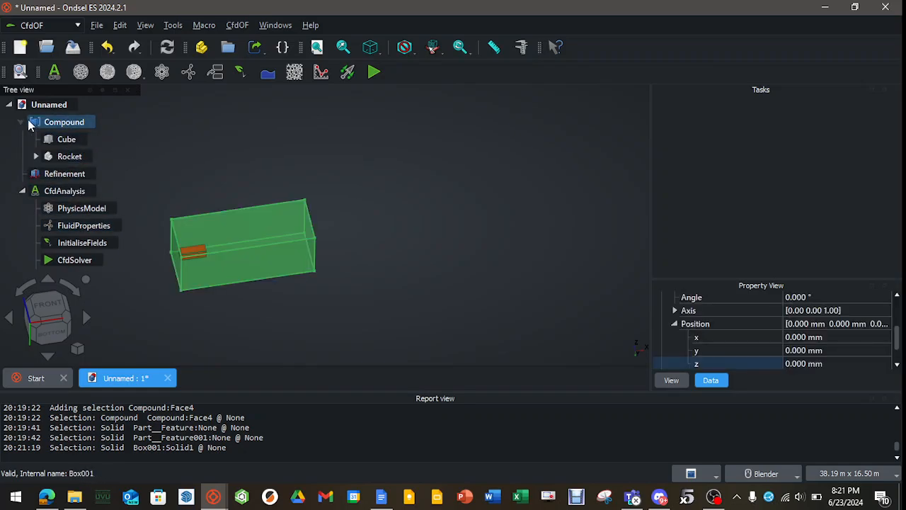
click(64, 141)
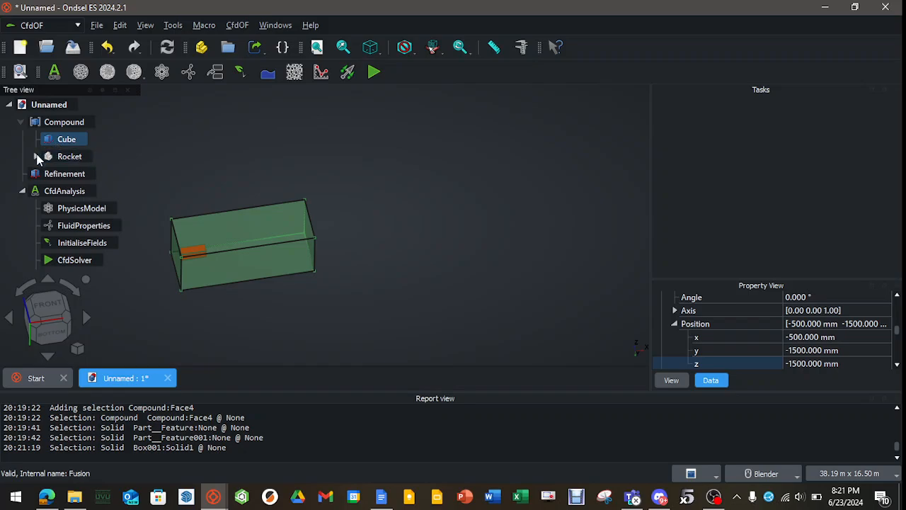
click(35, 155)
click(61, 155)
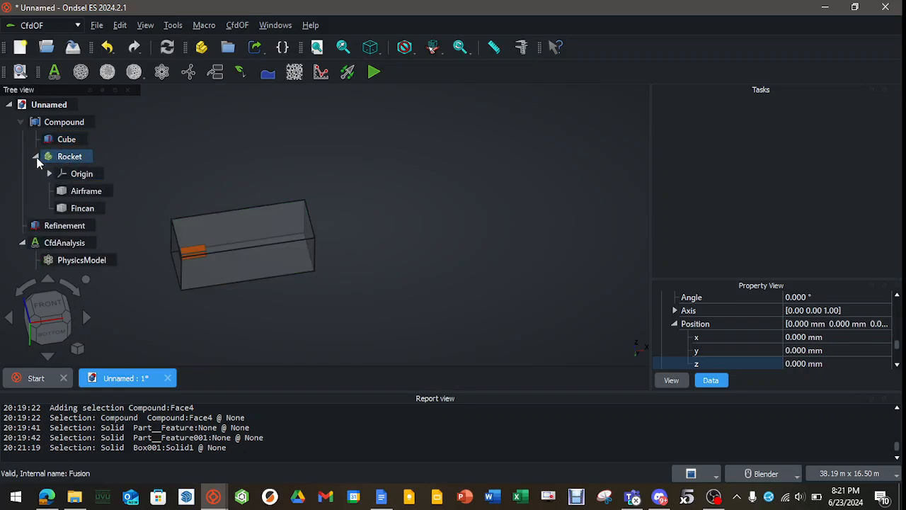
click(36, 156)
click(36, 157)
click(88, 190)
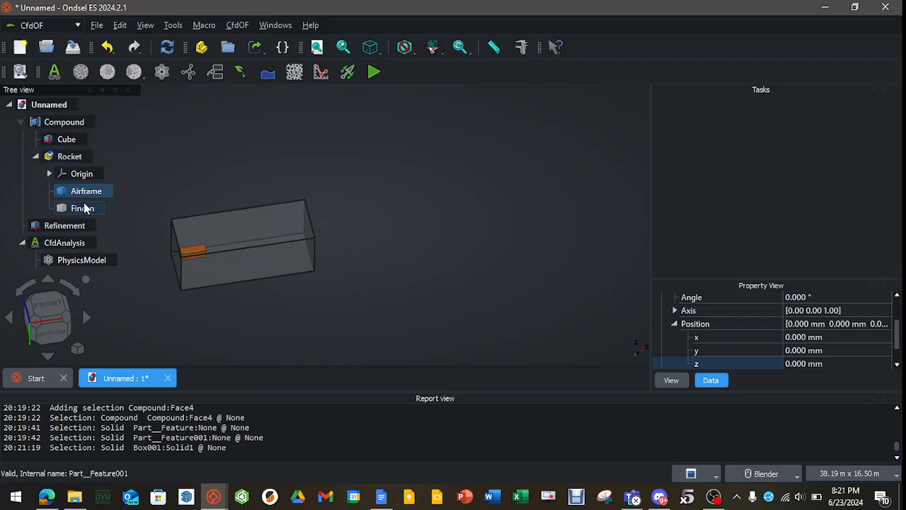
click(89, 208)
click(36, 156)
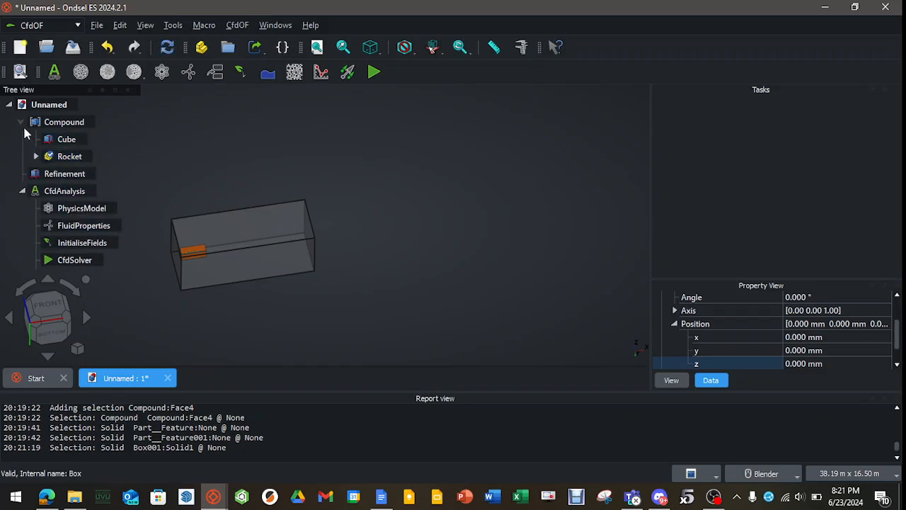
click(22, 122)
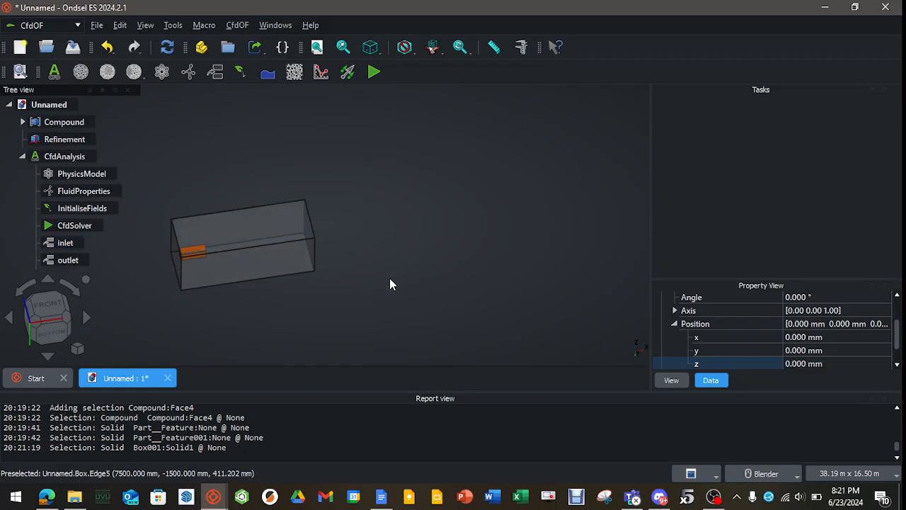
Inspect the rocket inside the refinement box and check the Airframe and Fincan objects within the Compound.
scroll(198, 256, up, 5)
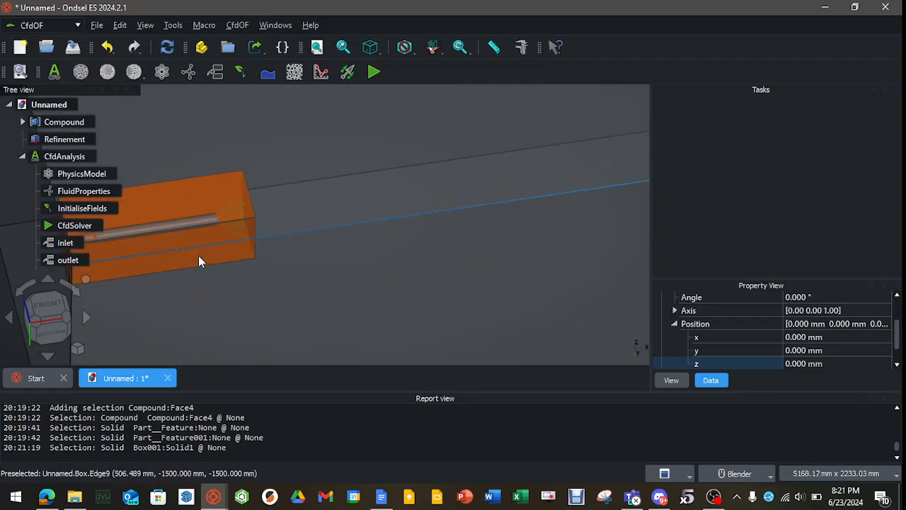
scroll(199, 256, down, 2)
scroll(88, 243, down, 2)
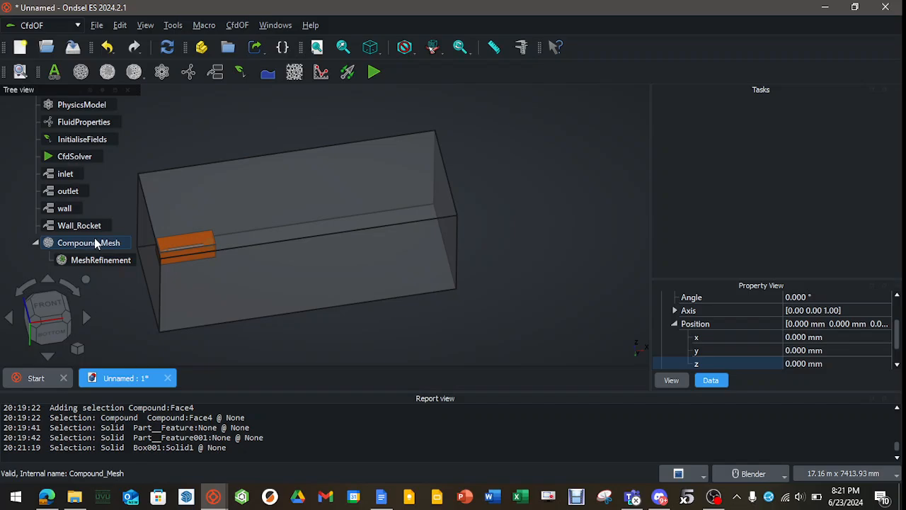
scroll(94, 238, up, 2)
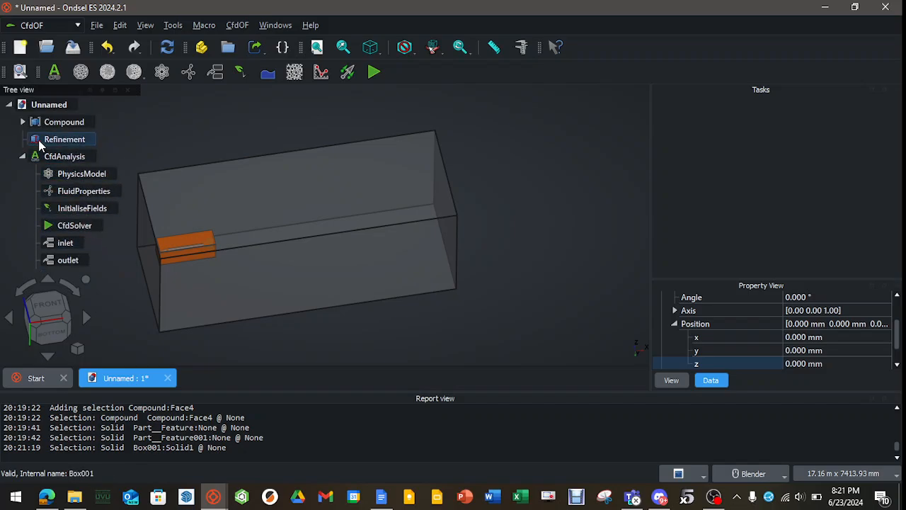
click(22, 121)
click(35, 156)
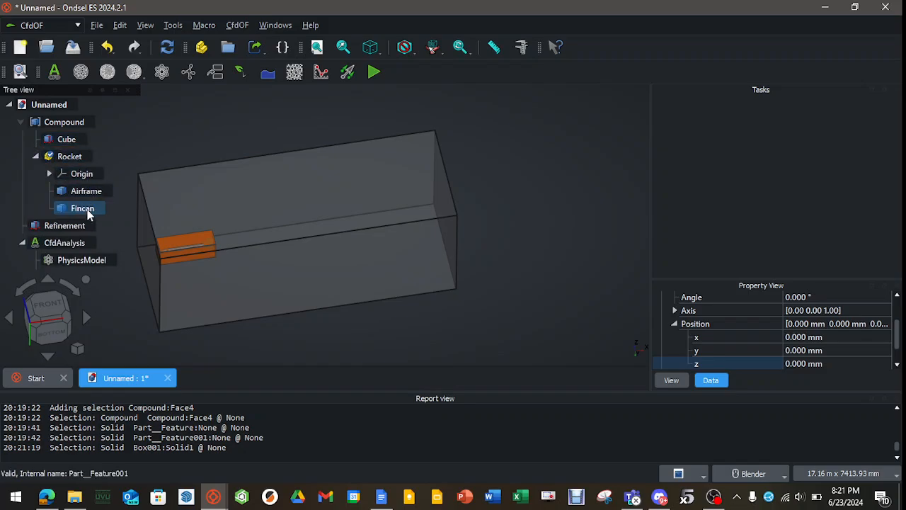
scroll(201, 253, up, 5)
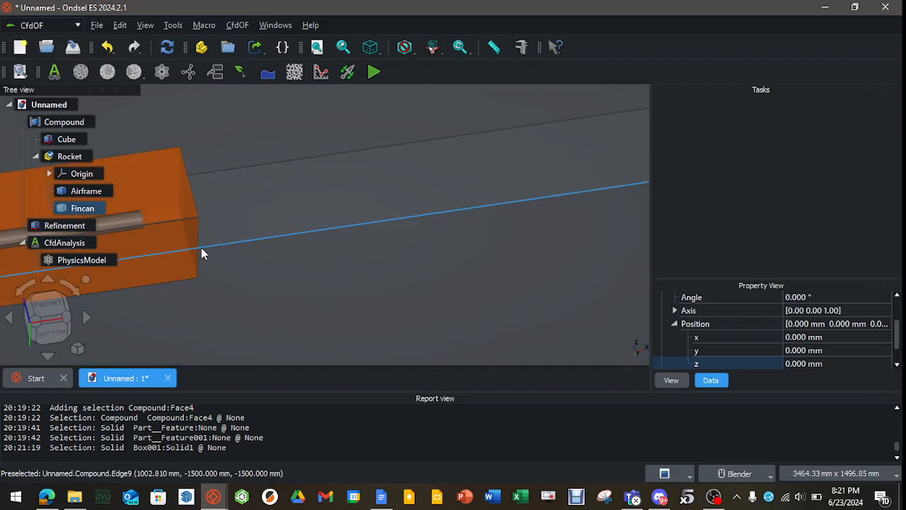
scroll(201, 249, down, 4)
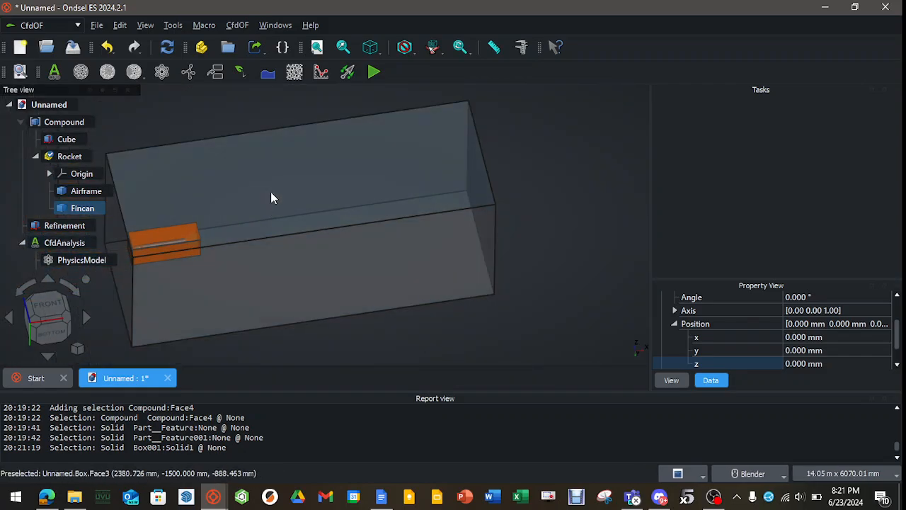
click(548, 312)
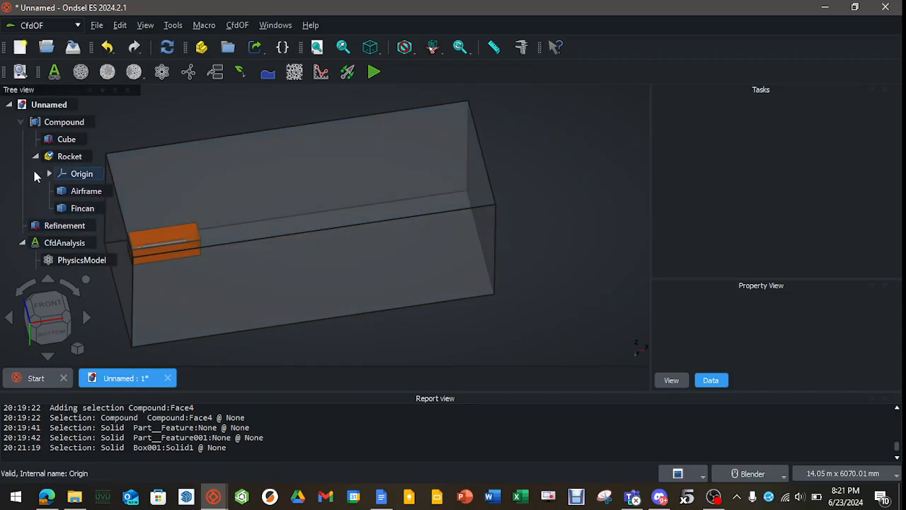
click(35, 156)
click(20, 124)
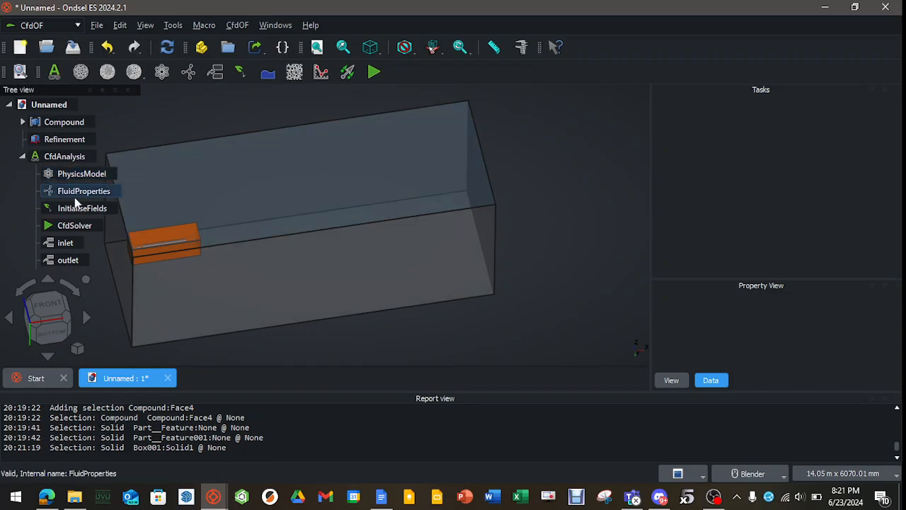
scroll(79, 197, down, 2)
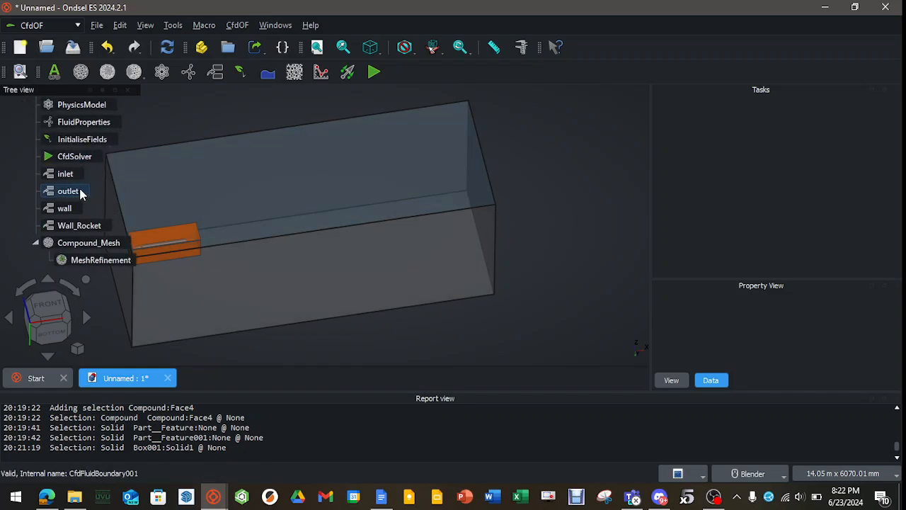
Add a surface mesh refinement to Compound_Mesh with a relative element size of 0.1.
click(88, 243)
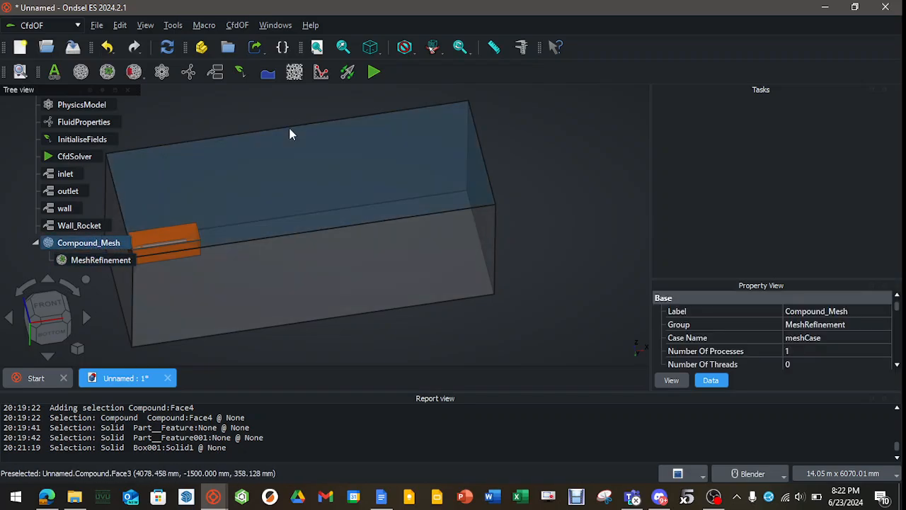
click(108, 73)
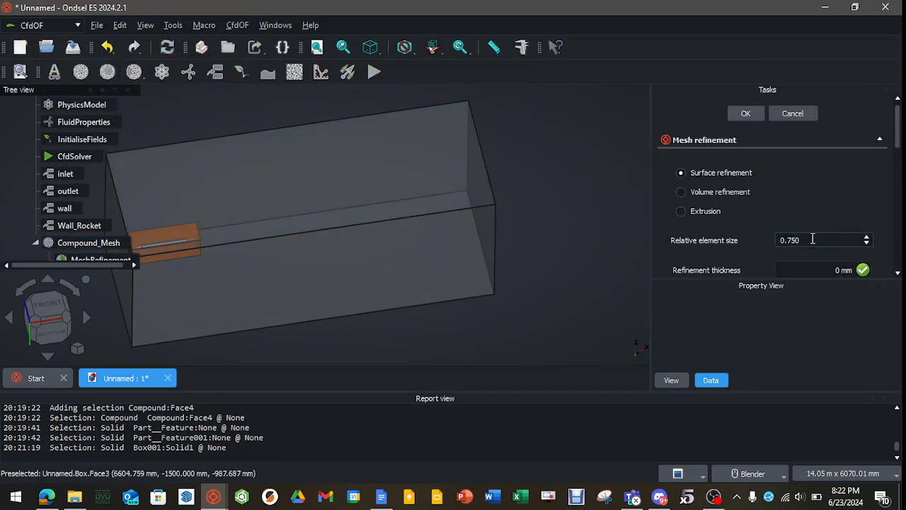
click(802, 240)
drag(802, 240, 793, 239)
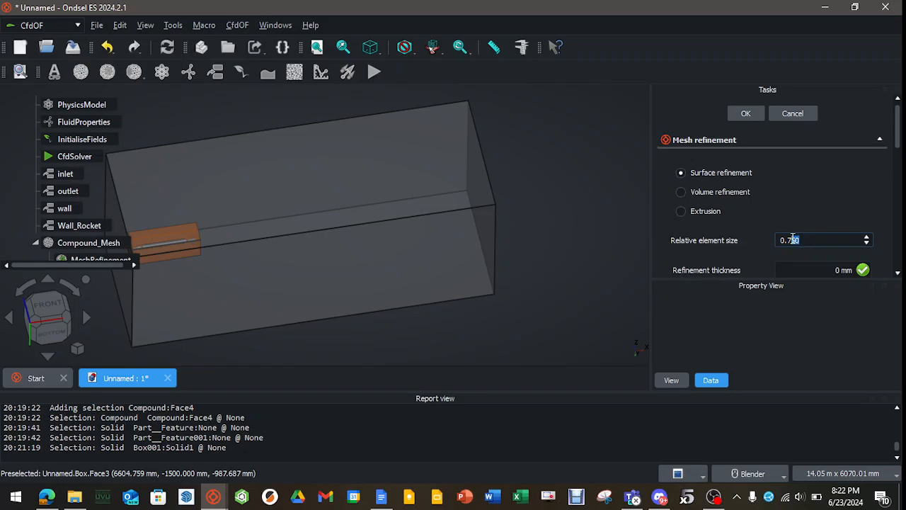
text(100)
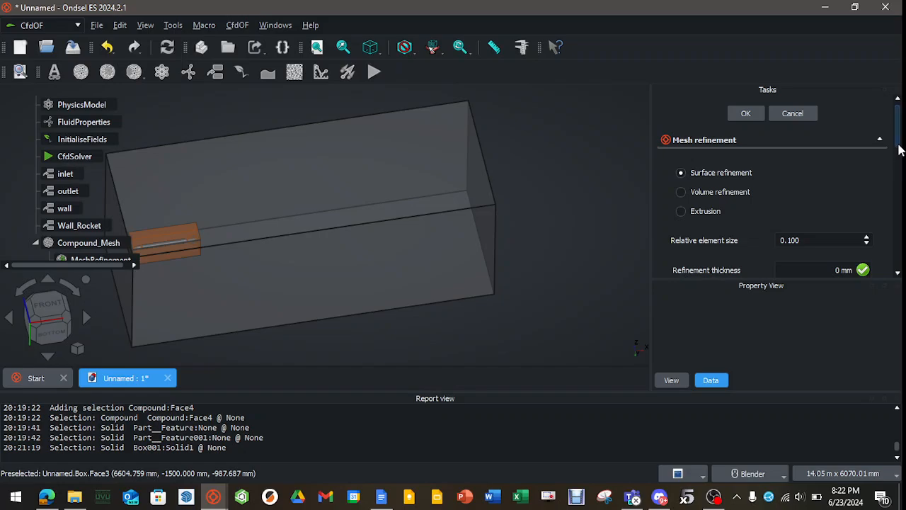
Assign the Airframe and Fincan objects as the surface refinement's references and accept the refinement.
drag(899, 152, 900, 225)
click(790, 156)
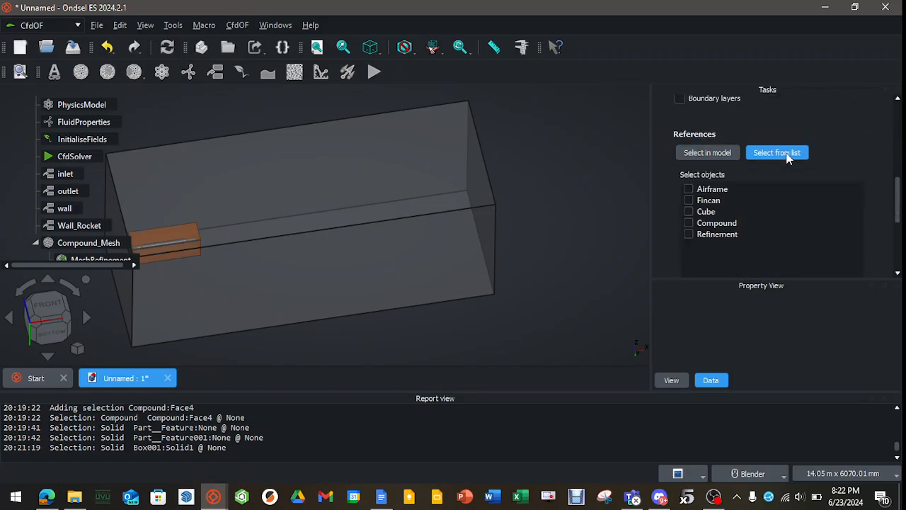
click(689, 189)
click(689, 200)
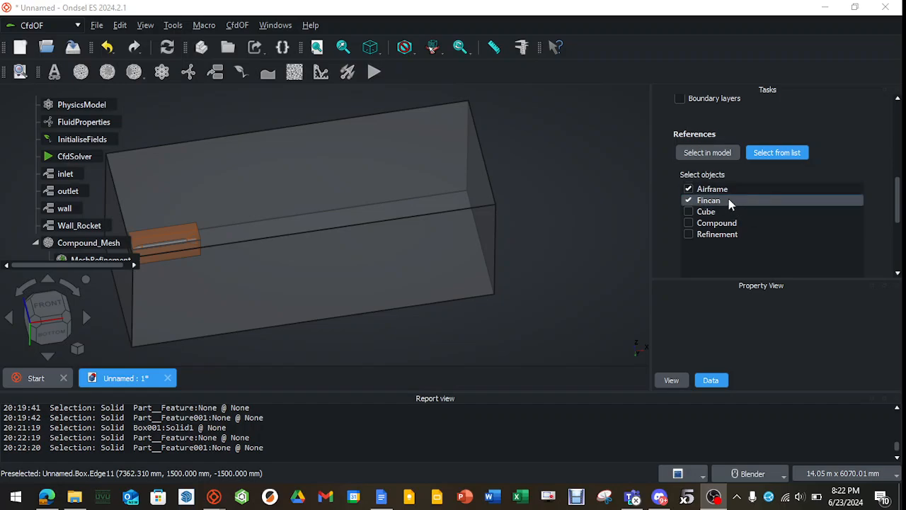
drag(901, 218, 901, 136)
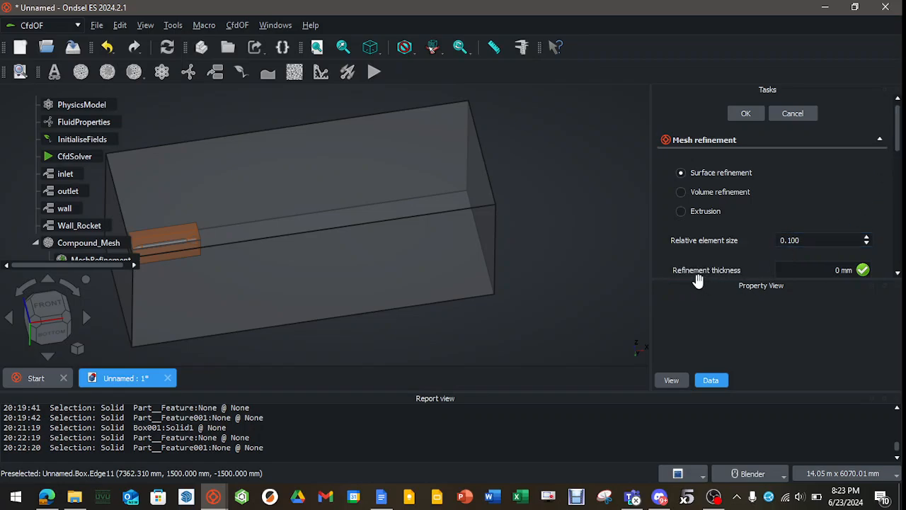
click(743, 115)
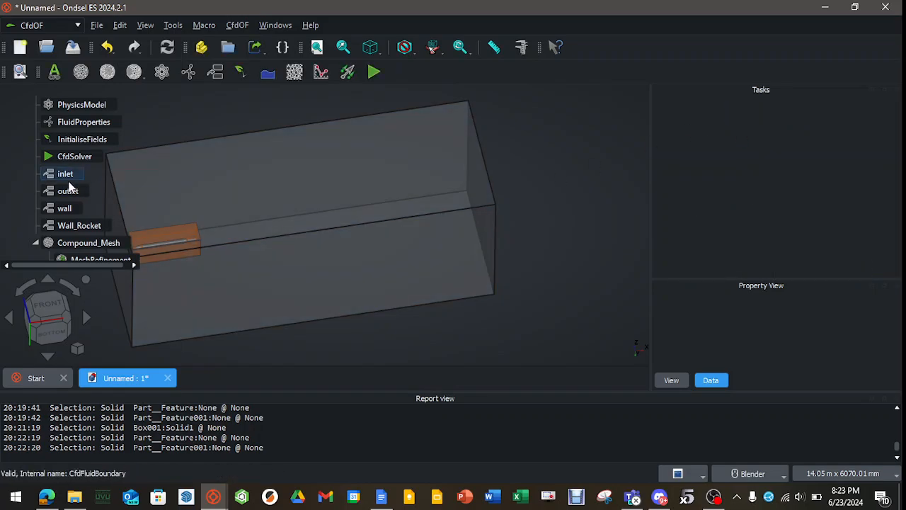
Add a Force reporting function to the analysis and set its patch to Wall_Rocket.
scroll(71, 226, down, 1)
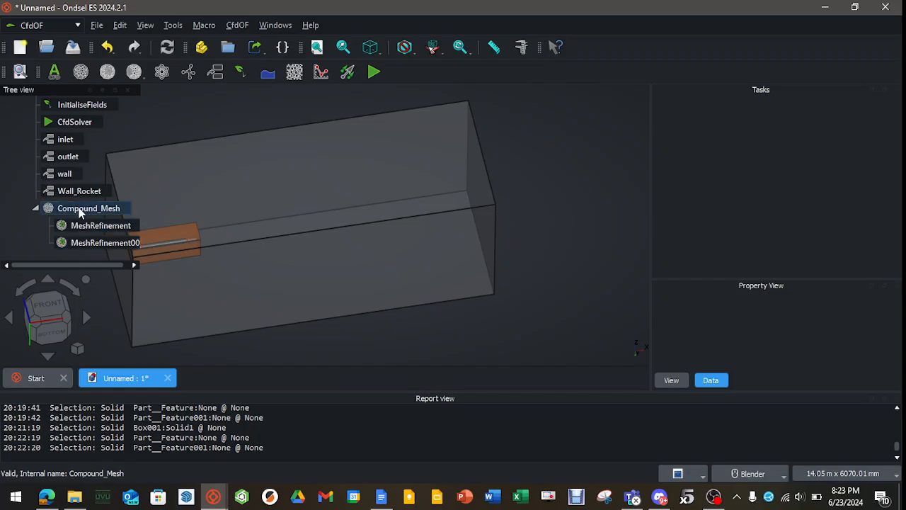
scroll(81, 223, up, 1)
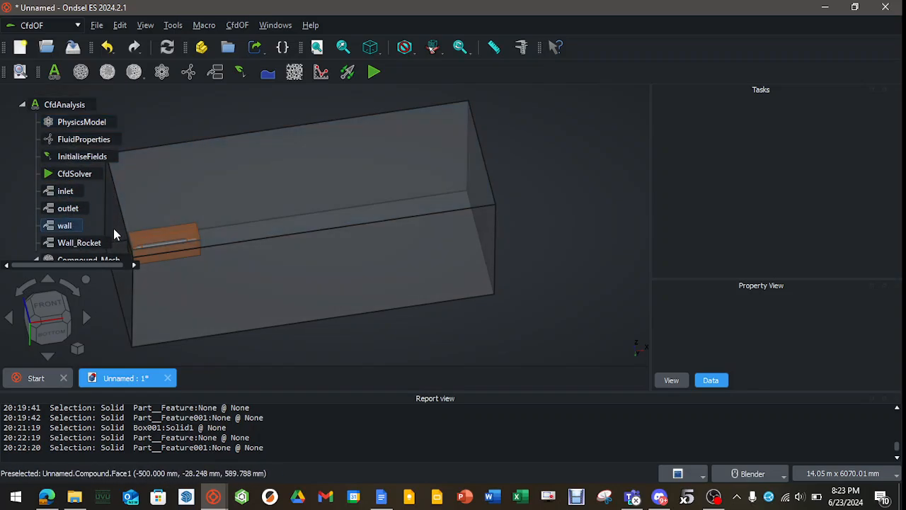
click(321, 73)
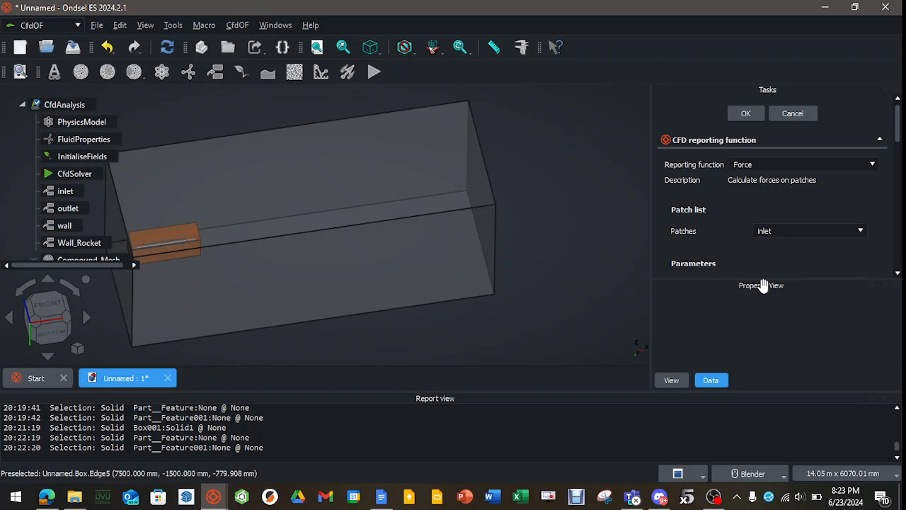
click(765, 165)
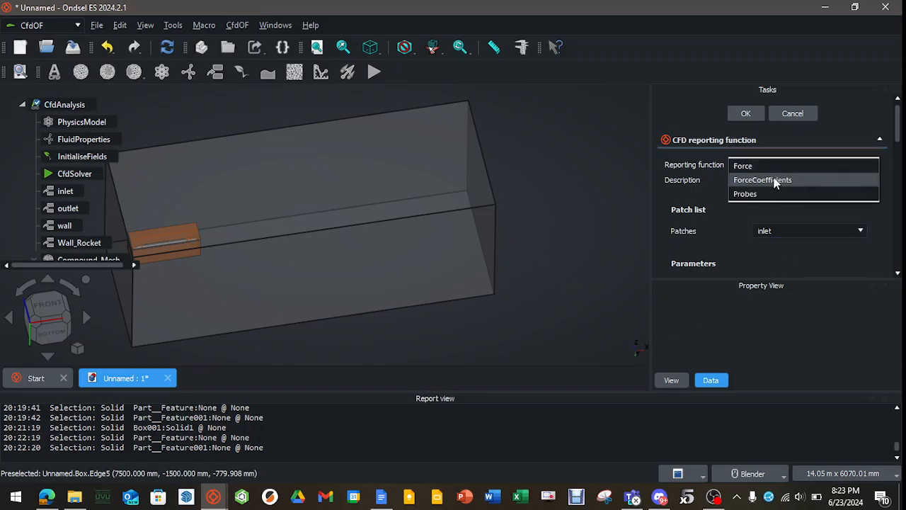
click(740, 166)
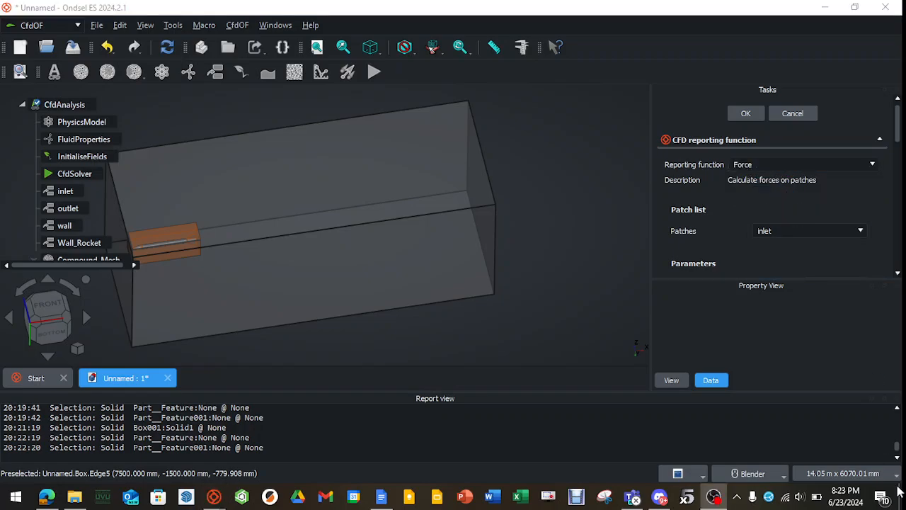
click(787, 231)
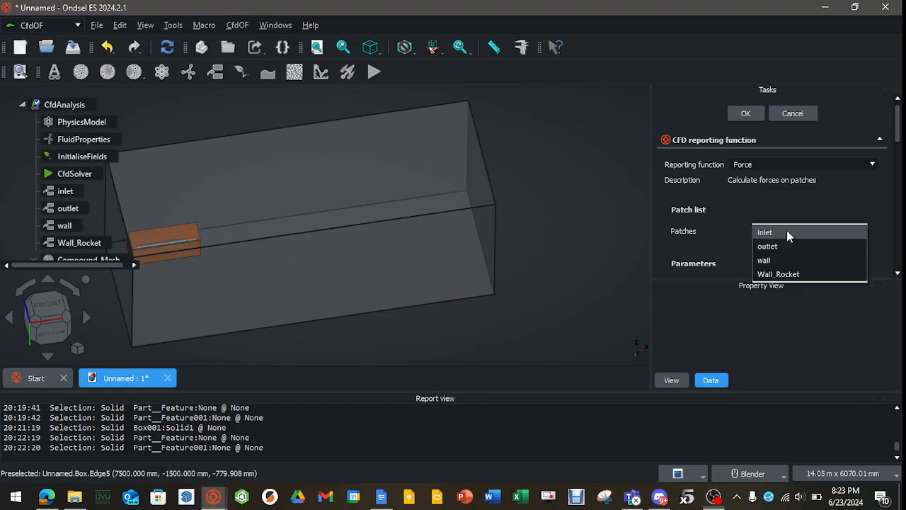
click(791, 275)
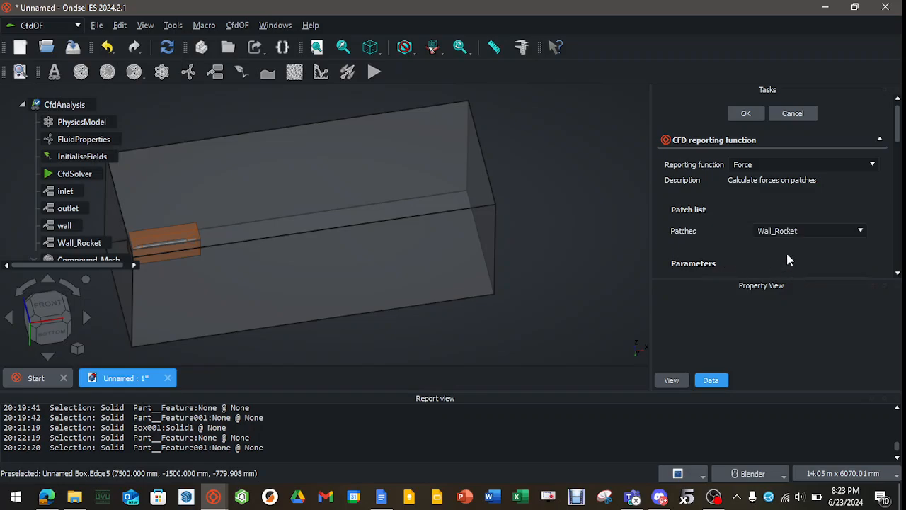
Set the reporting function's relative pressure reference to 25000 Pa and accept it.
scroll(787, 255, down, 1)
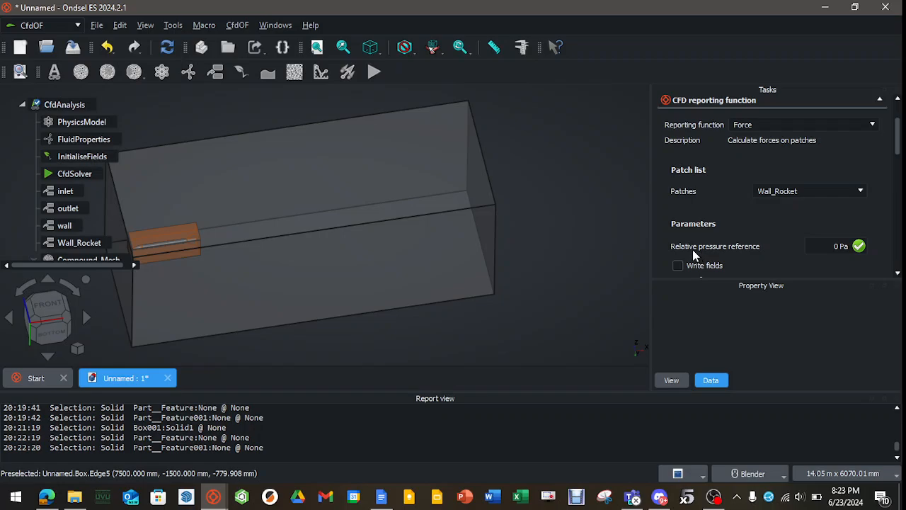
click(836, 248)
text(2500)
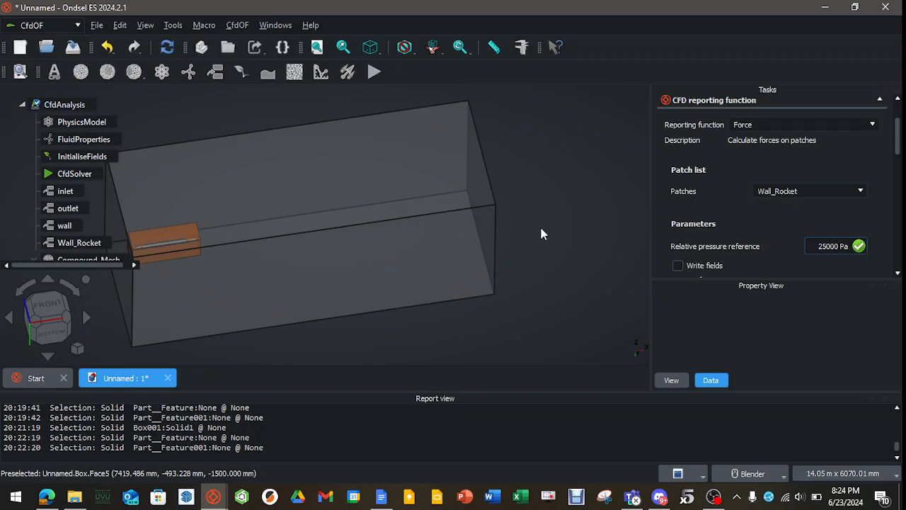
drag(901, 145, 901, 117)
click(750, 114)
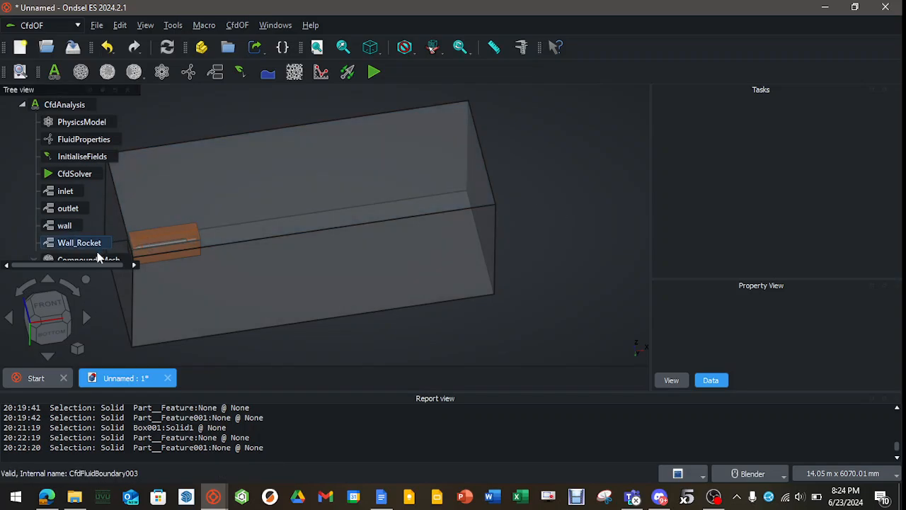
Write the mesh case for Compound_Mesh and run the mesher with the cfMesh utility.
scroll(85, 225, down, 1)
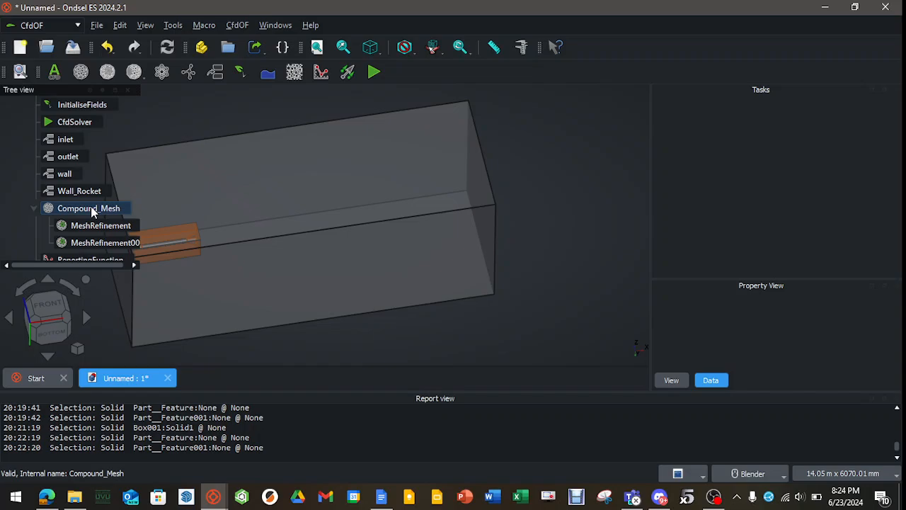
double_click(91, 210)
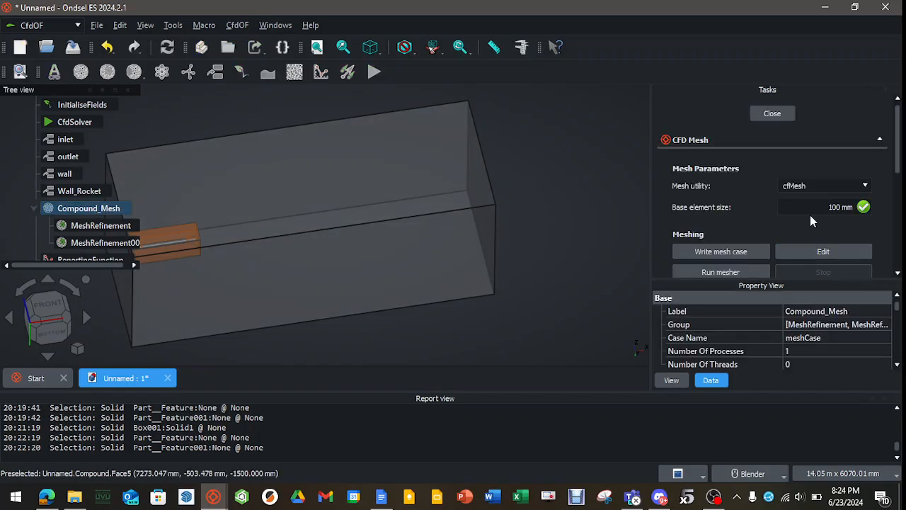
click(742, 251)
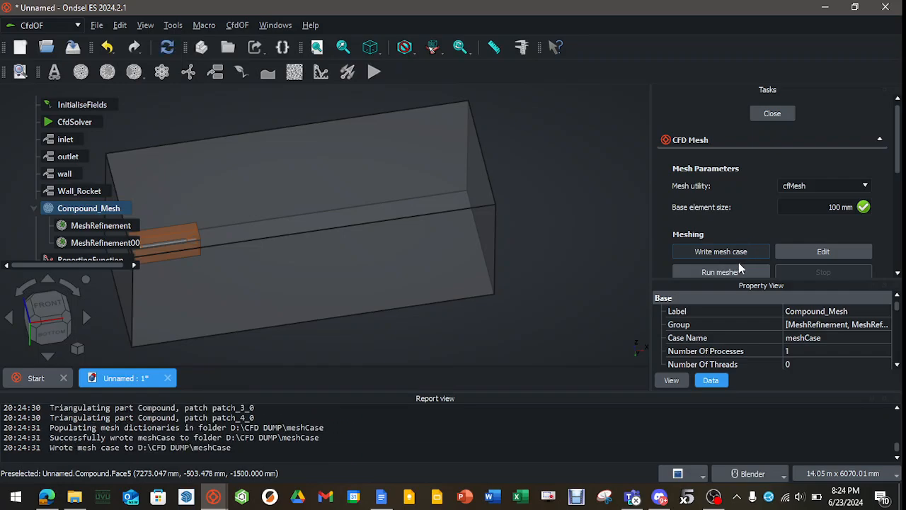
click(734, 271)
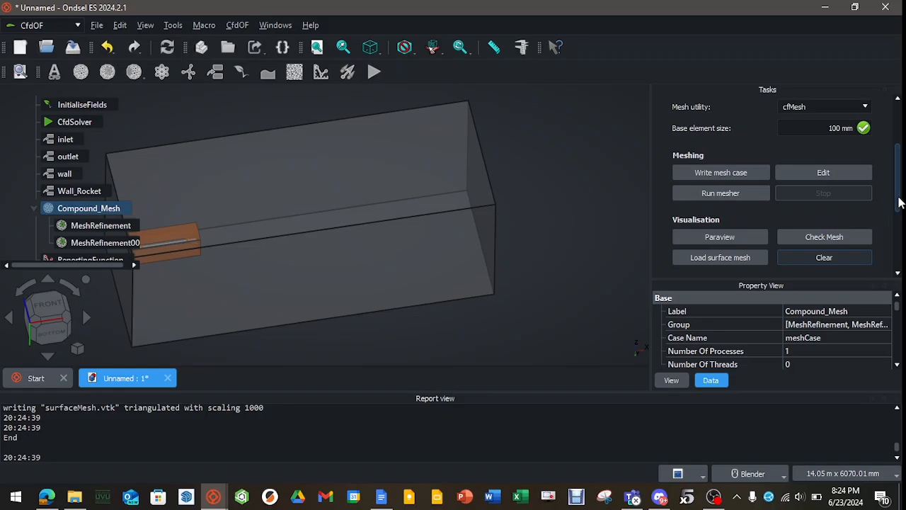
drag(901, 203, 903, 143)
click(774, 113)
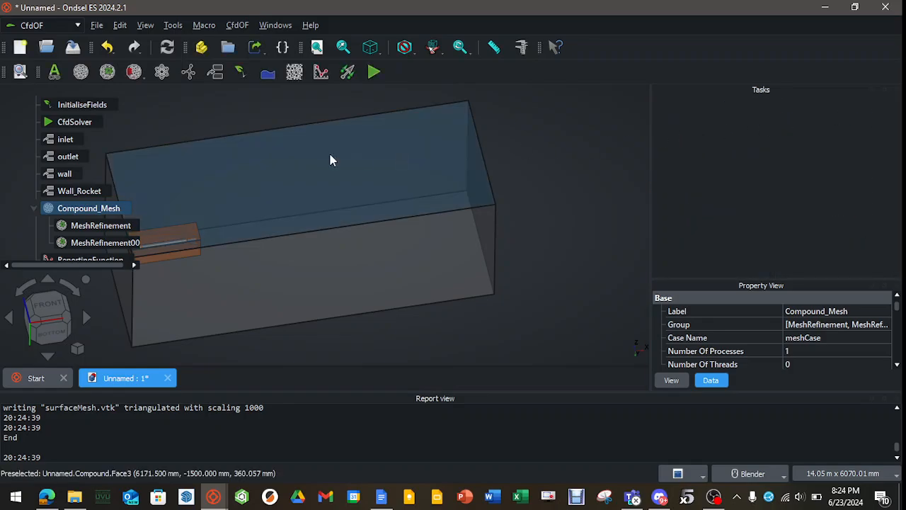
Set the CfdSolver's number of parallel cores to 8.
click(62, 122)
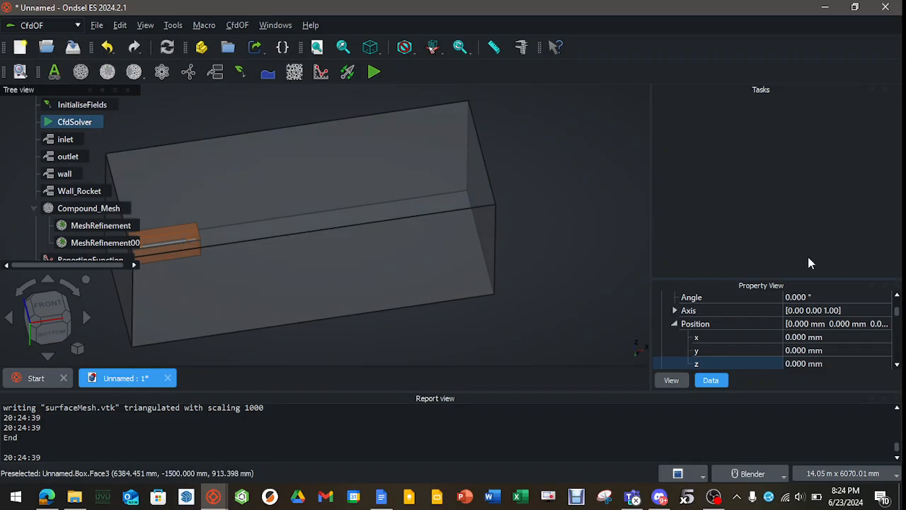
scroll(831, 339, down, 3)
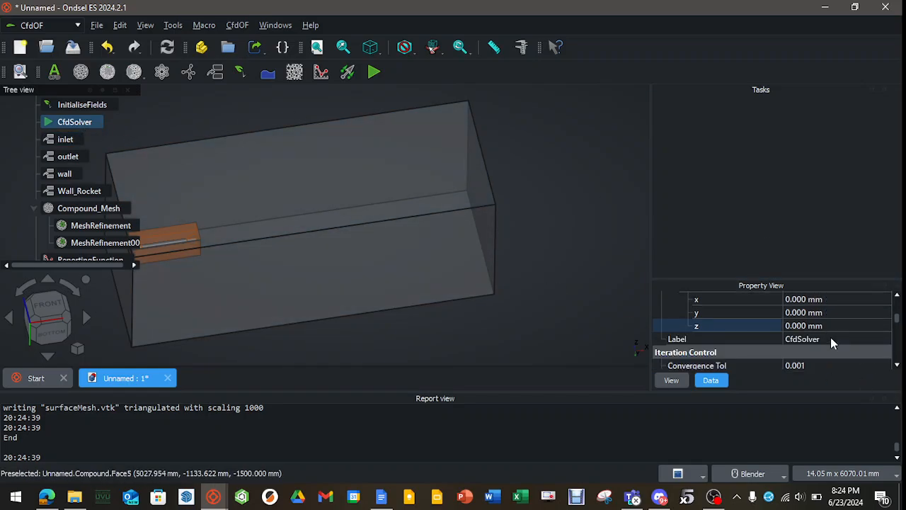
scroll(830, 337, down, 4)
scroll(832, 337, up, 2)
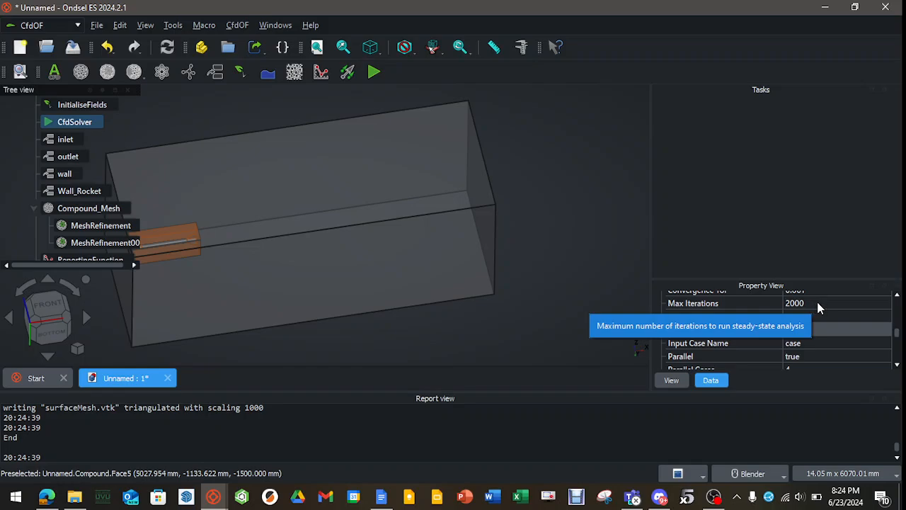
scroll(817, 303, down, 1)
click(794, 331)
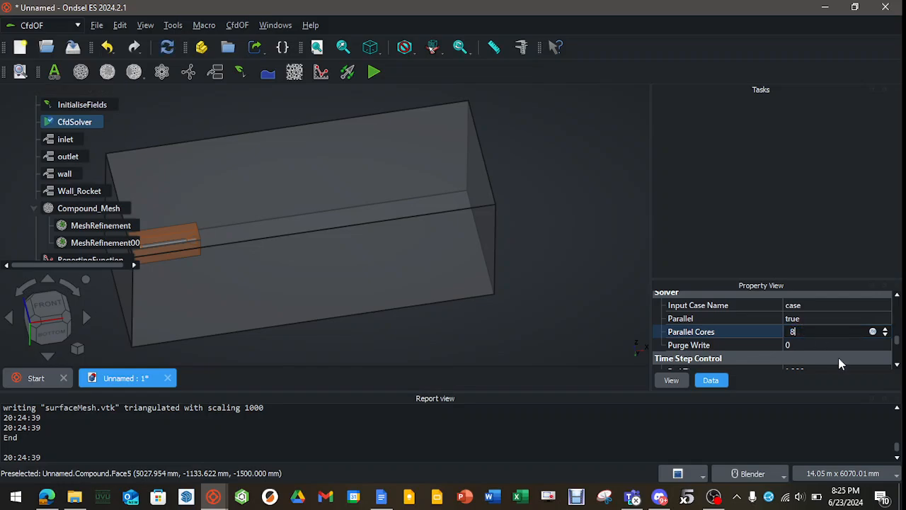
click(594, 325)
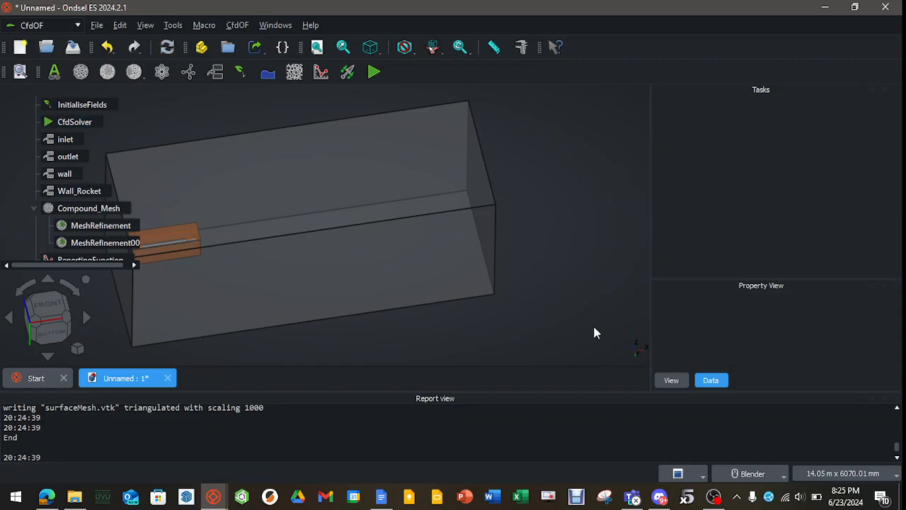
Write the CfdSolver case and open its case folder for editing.
double_click(68, 123)
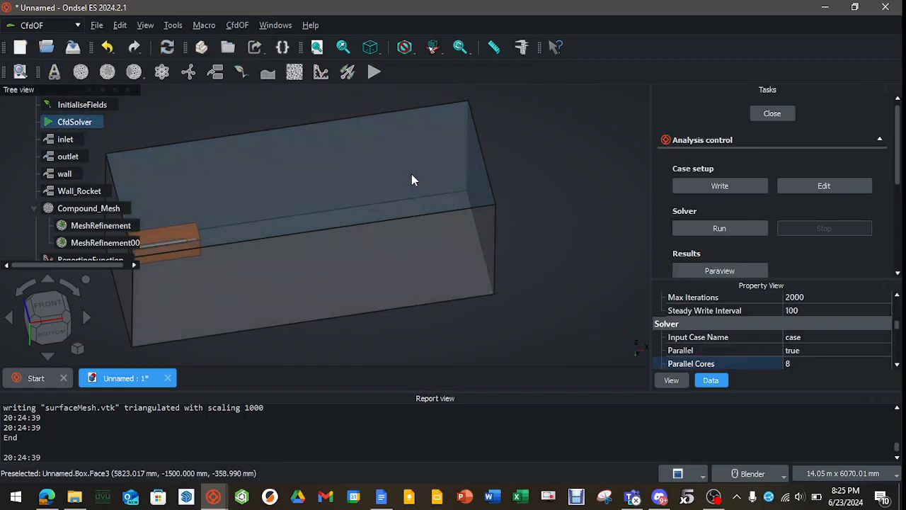
click(720, 186)
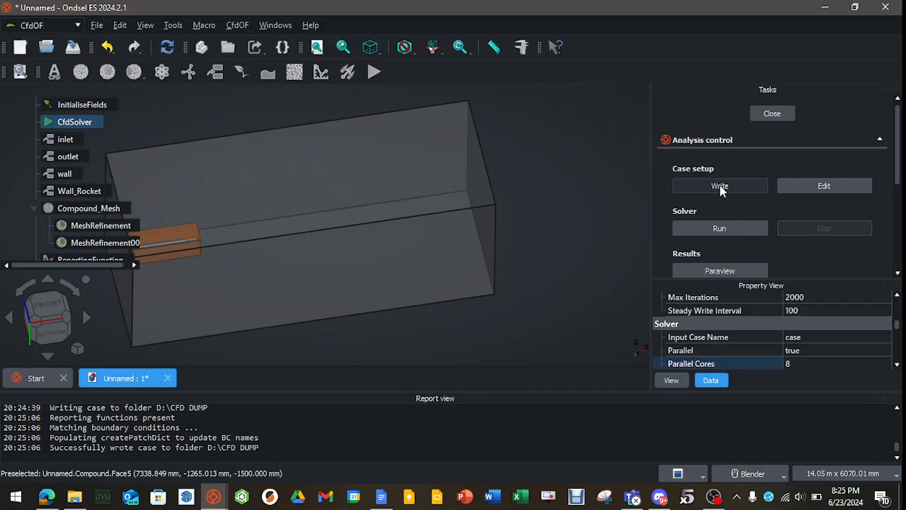
click(821, 188)
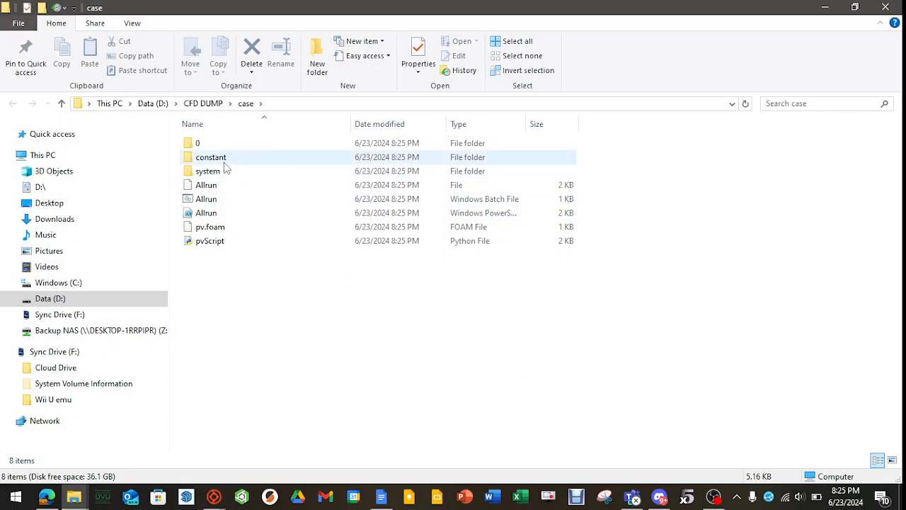
Look into the case's 0 folder and open controlDict from the system folder in Notepad++.
double_click(205, 144)
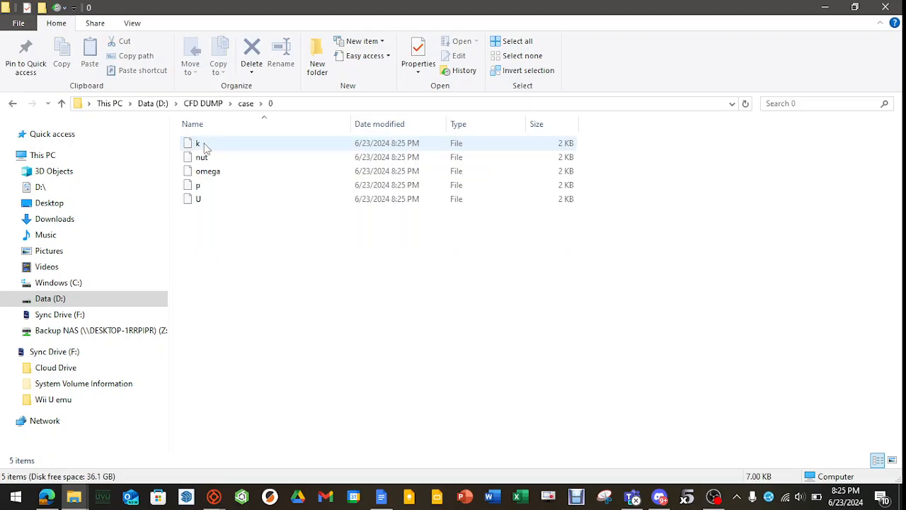
click(246, 104)
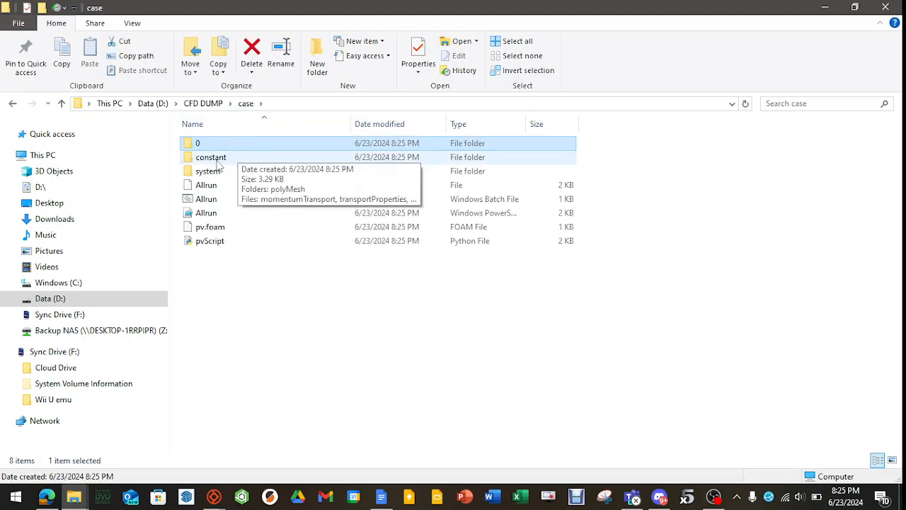
double_click(205, 171)
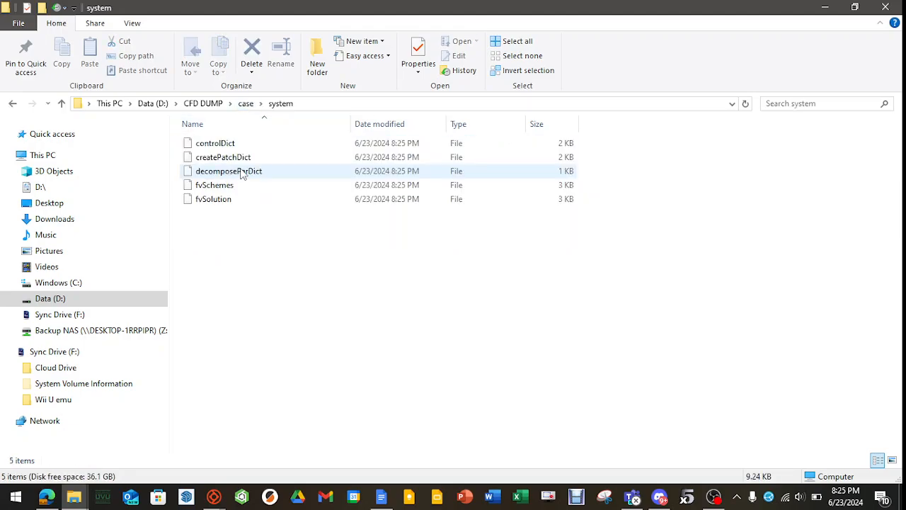
right_click(220, 148)
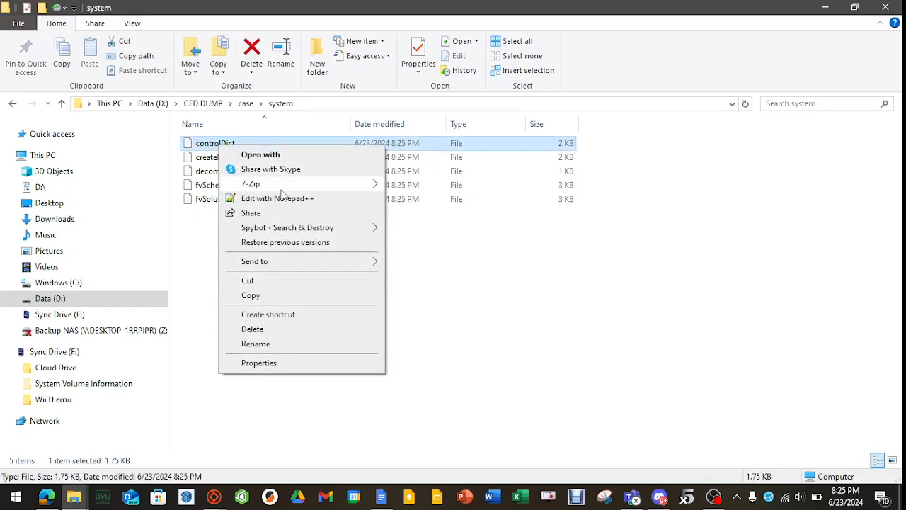
click(268, 201)
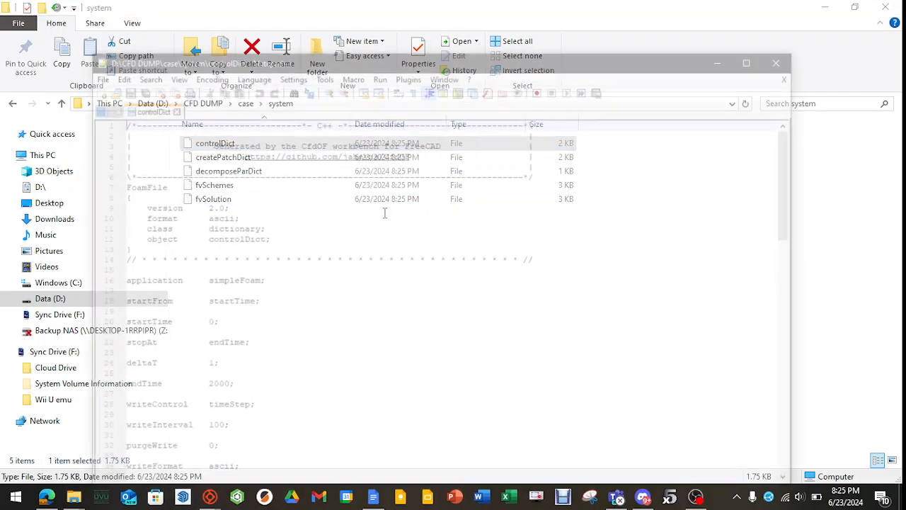
Review the application, time and ReportingFunction entries in controlDict and close the file.
scroll(356, 307, down, 1)
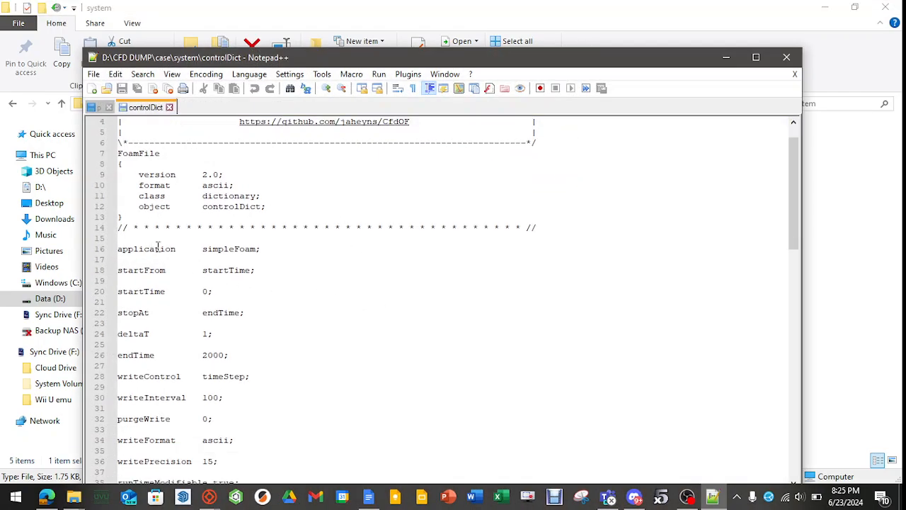
double_click(205, 249)
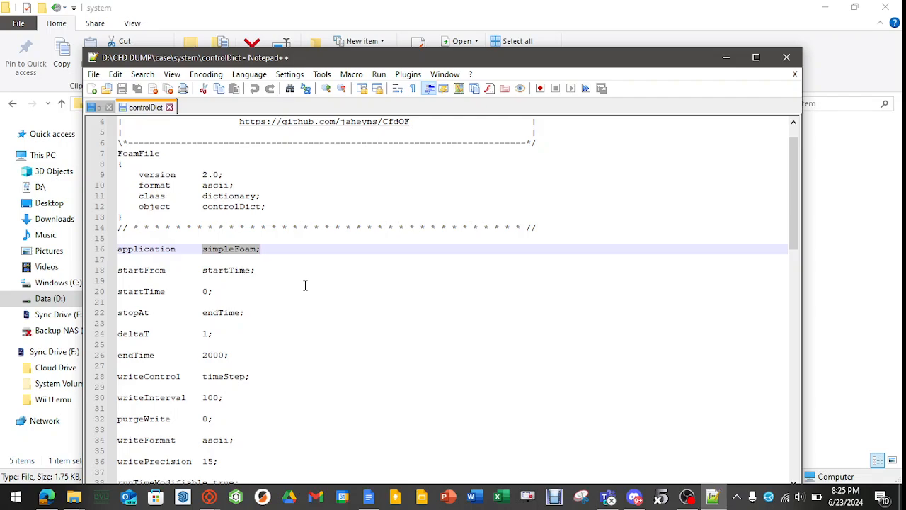
scroll(252, 261, down, 11)
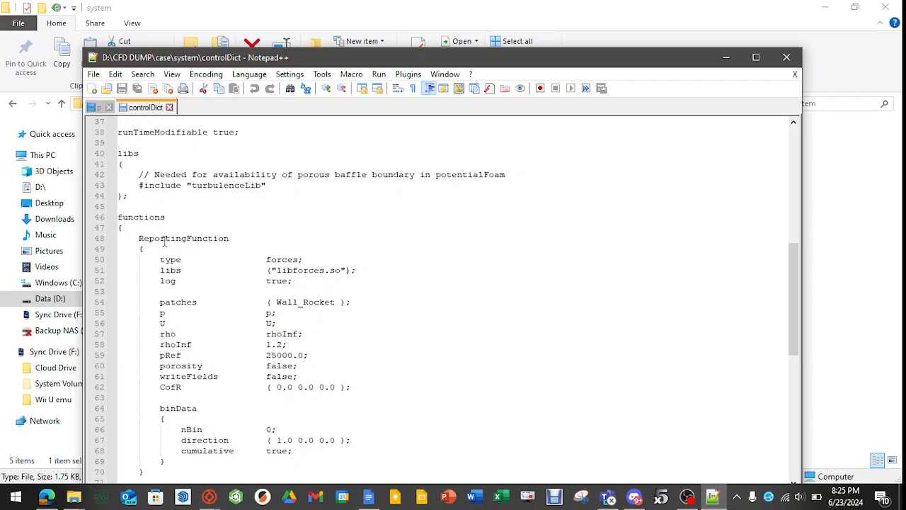
scroll(178, 267, down, 1)
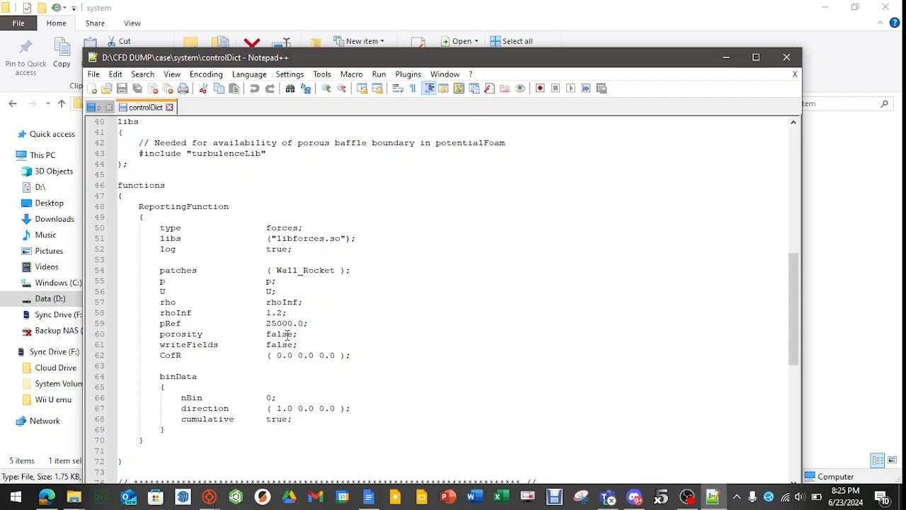
scroll(282, 244, down, 2)
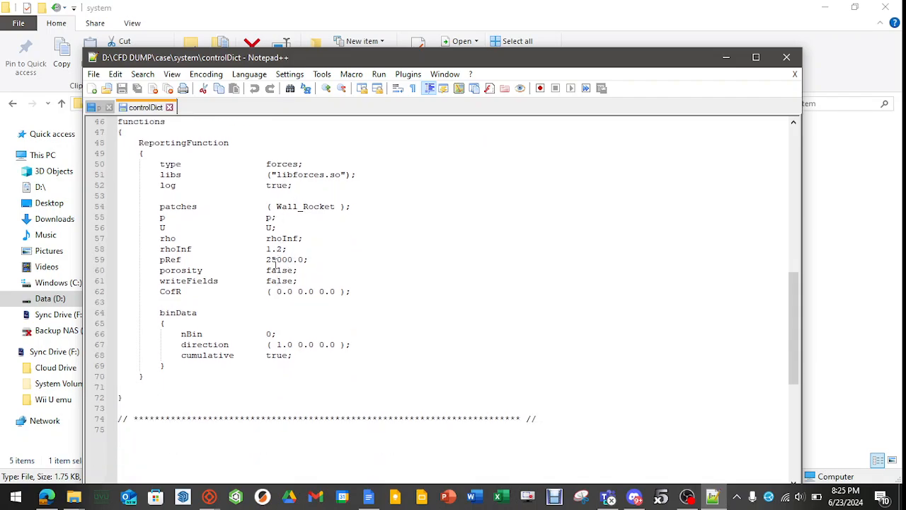
scroll(206, 335, up, 15)
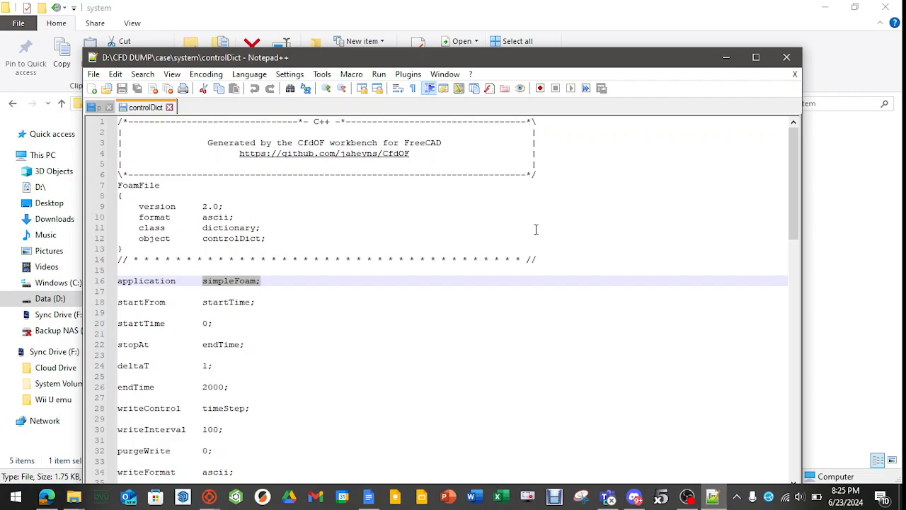
click(786, 57)
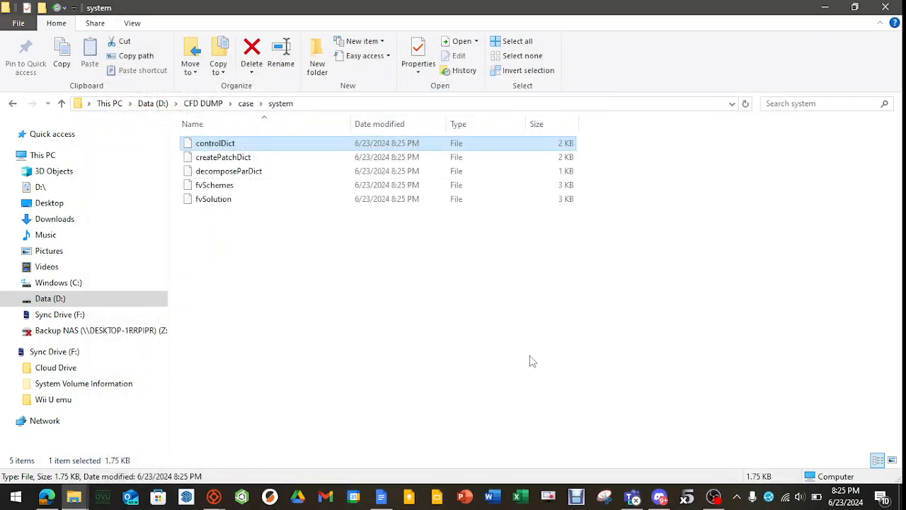
Close the case folder, run the CfdSolver case and check its Simulation residuals and ReportingFunction plots.
click(885, 7)
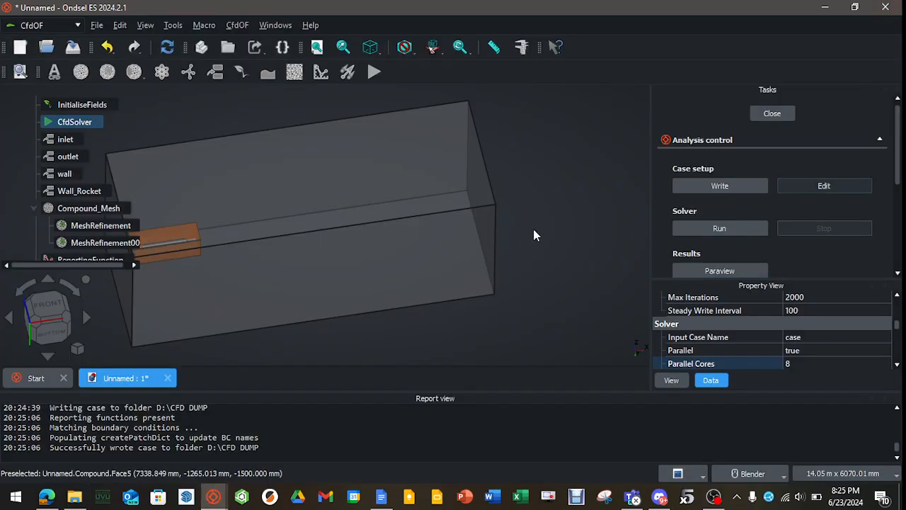
click(719, 228)
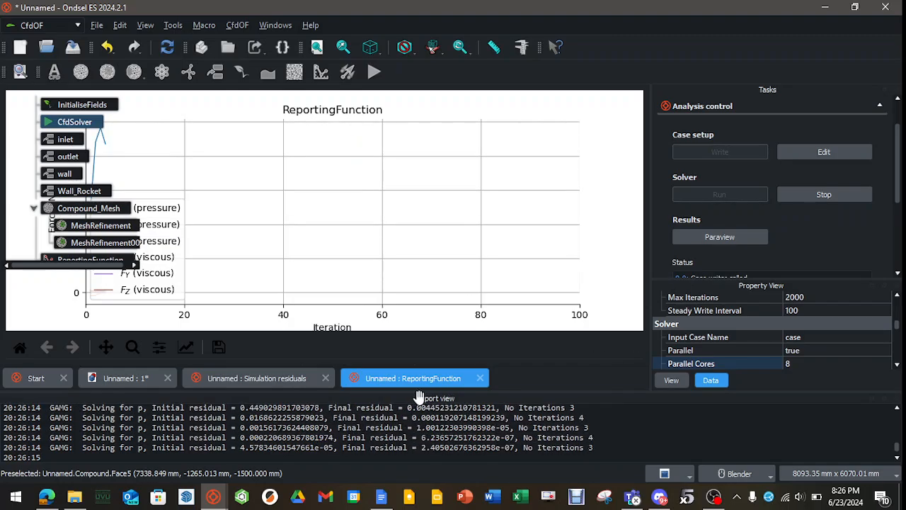
click(268, 378)
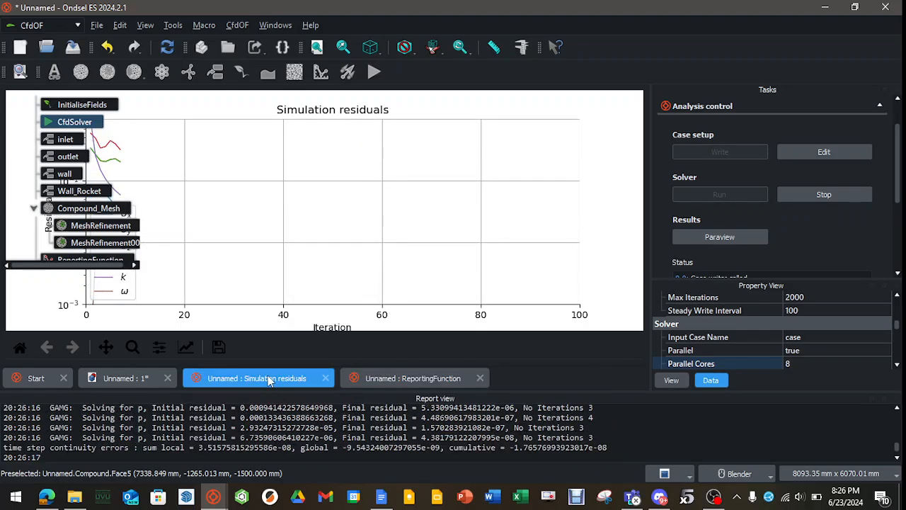
click(400, 378)
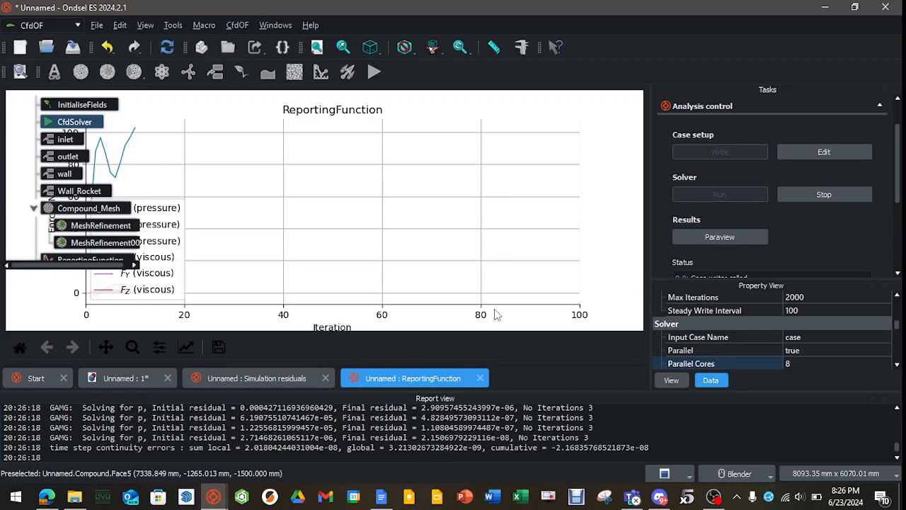
Move the model tree clear of the plot to examine the ReportingFunction force curves, and put the tree back.
drag(68, 90, 318, 289)
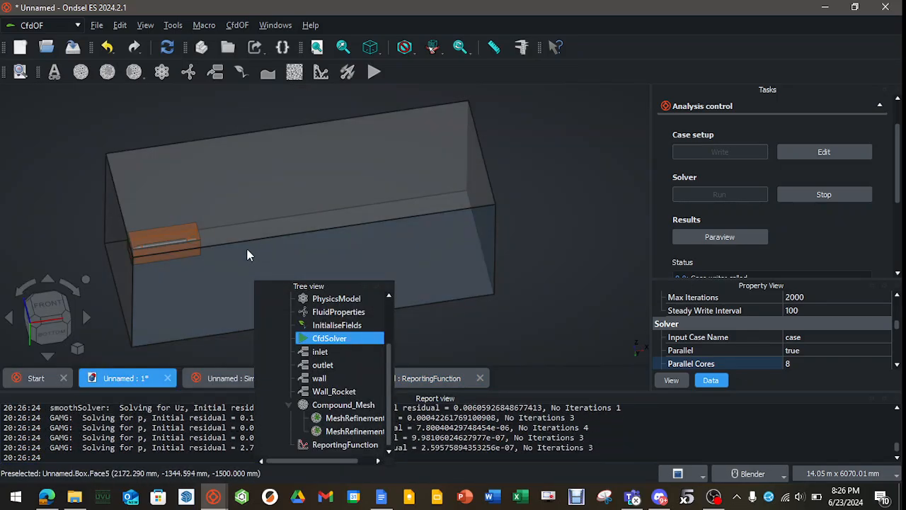
click(211, 378)
click(428, 378)
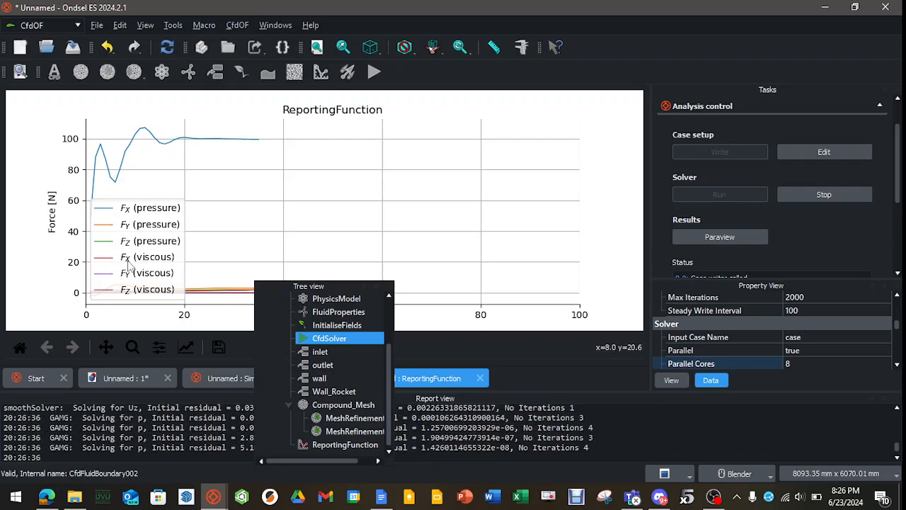
drag(340, 290, 61, 113)
Review the drag equations in Google Docs, return to the unnamed Ondsel document and read the final forces in the solver report.
click(385, 381)
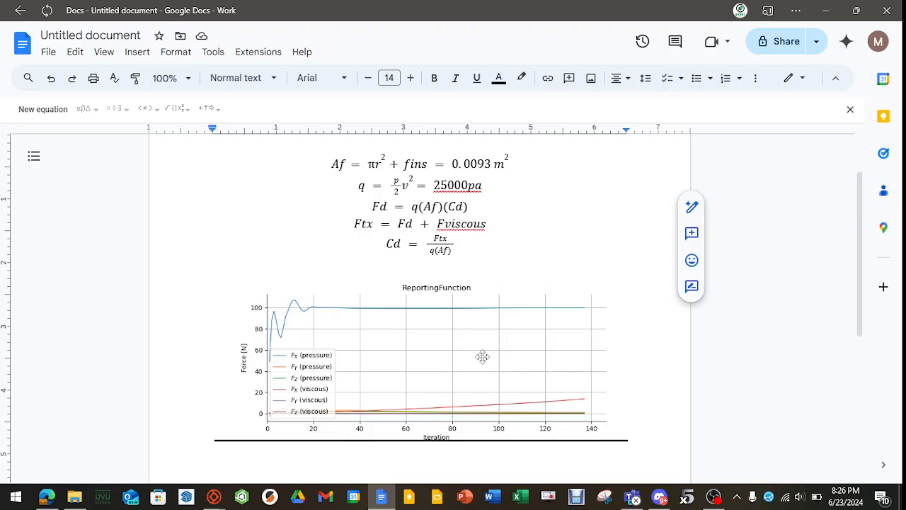
mouse_move(217, 487)
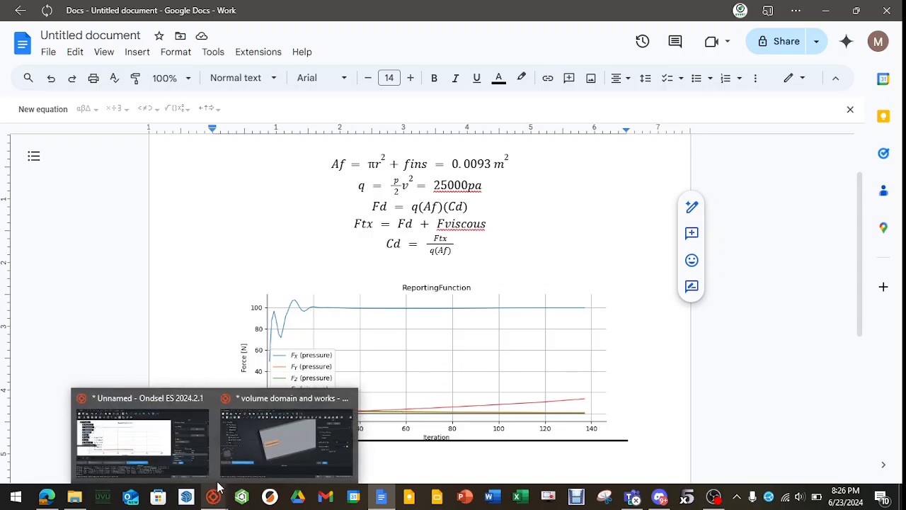
click(192, 454)
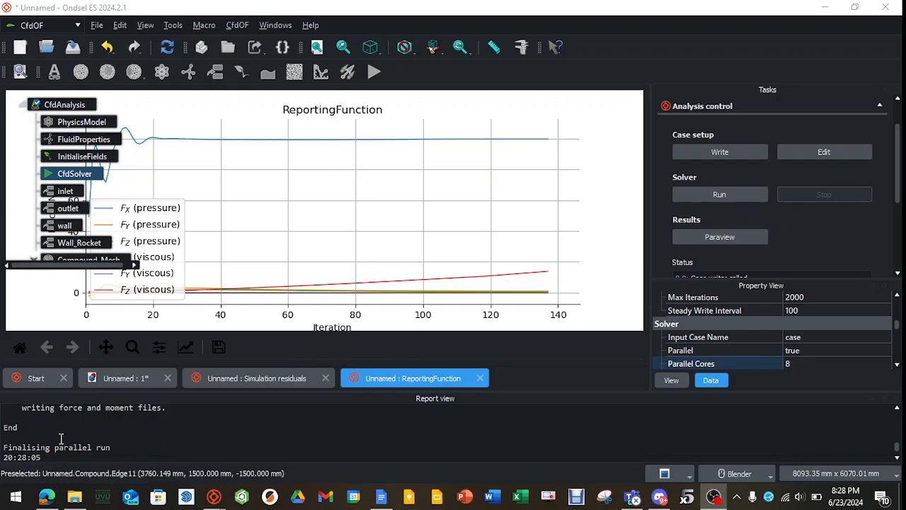
scroll(61, 438, up, 3)
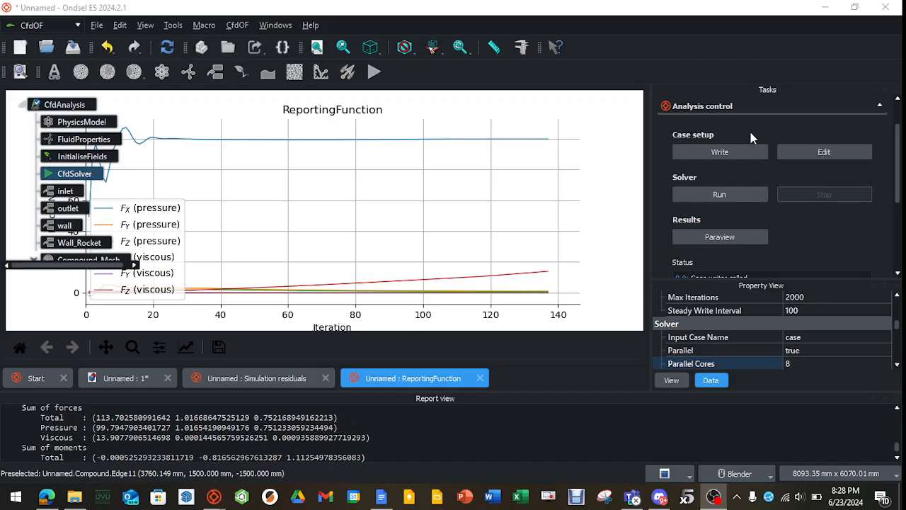
Open the solver's case folder and open force.dat from postProcessing/ReportingFunction/0 in Notepad++.
scroll(894, 215, up, 2)
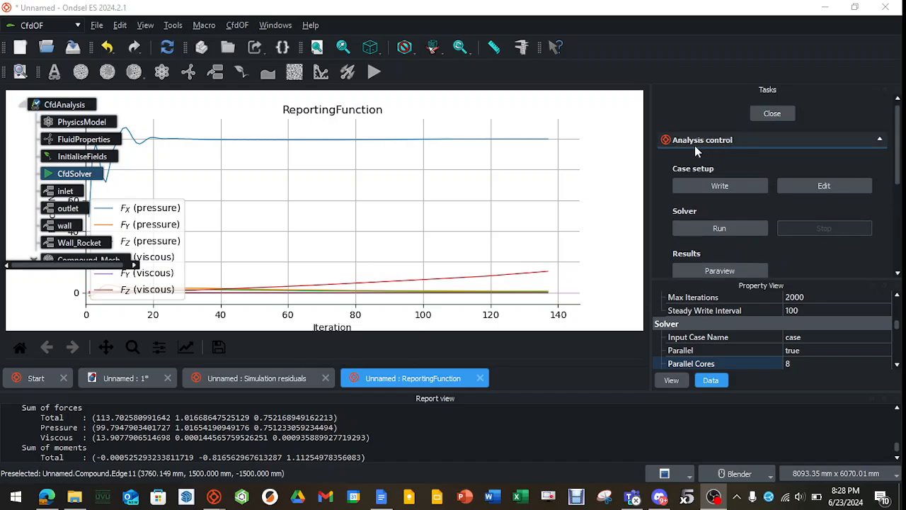
click(821, 187)
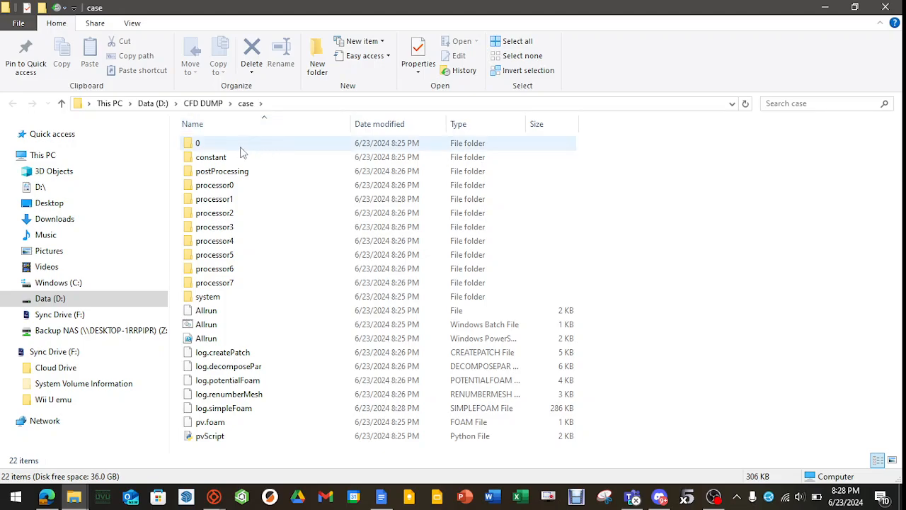
double_click(223, 171)
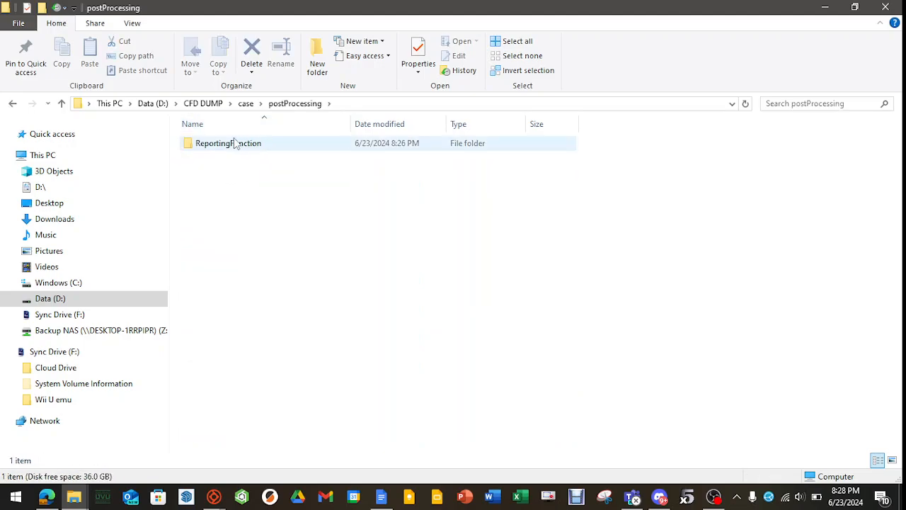
double_click(228, 144)
double_click(215, 150)
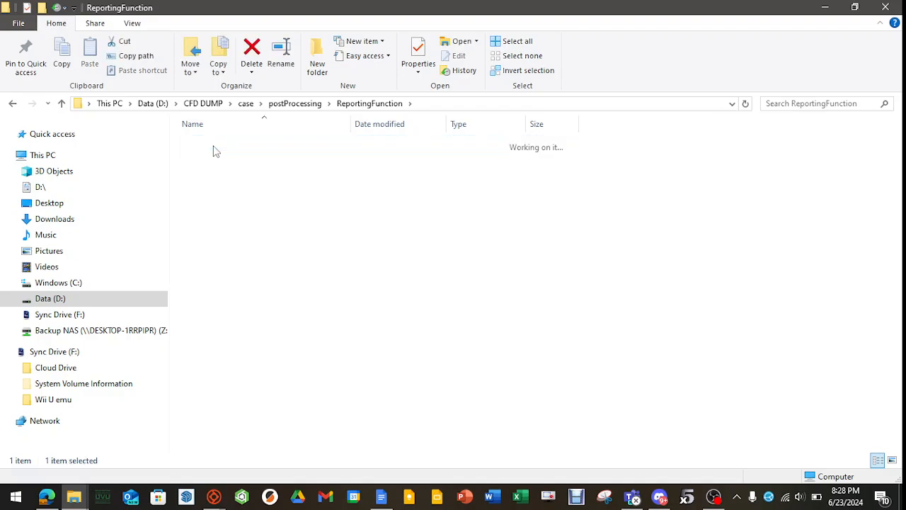
right_click(210, 146)
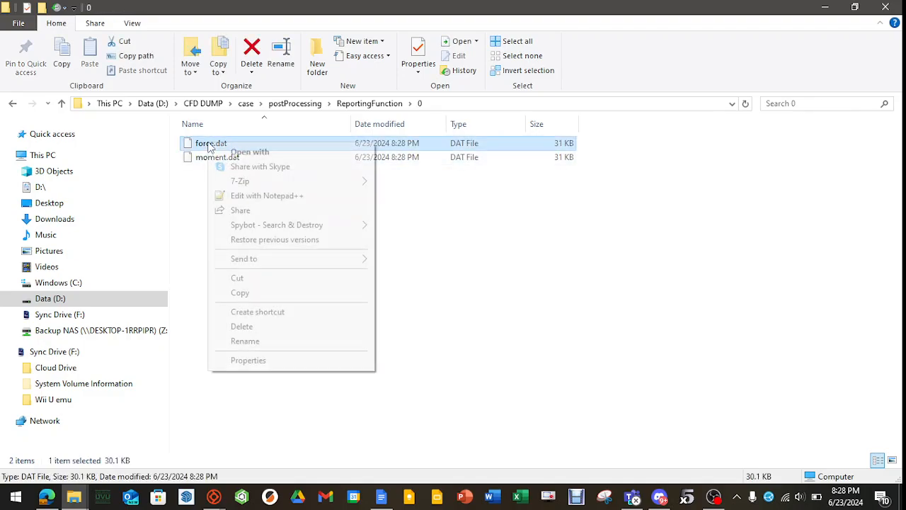
click(267, 195)
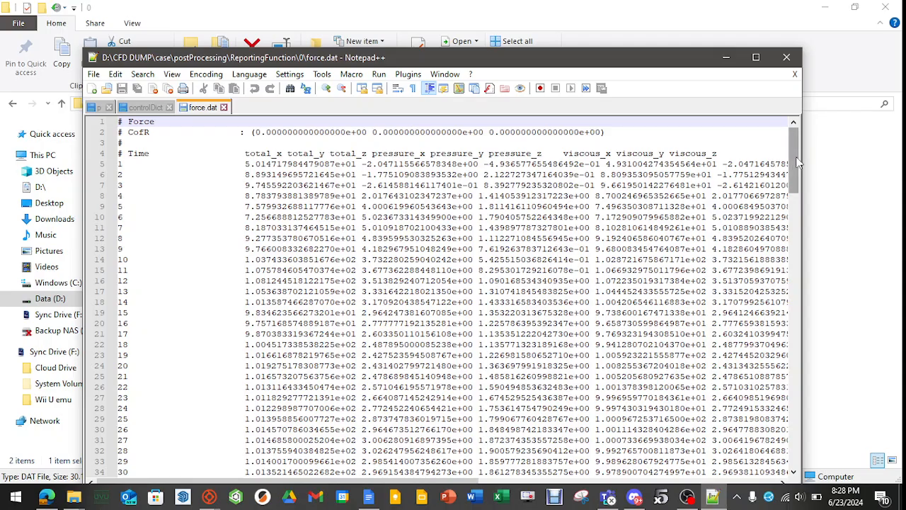
Examine the last iterations in force.dat, close it and its folder, and review the Simulation residuals and ReportingFunction plots in Ondsel.
drag(793, 159, 814, 401)
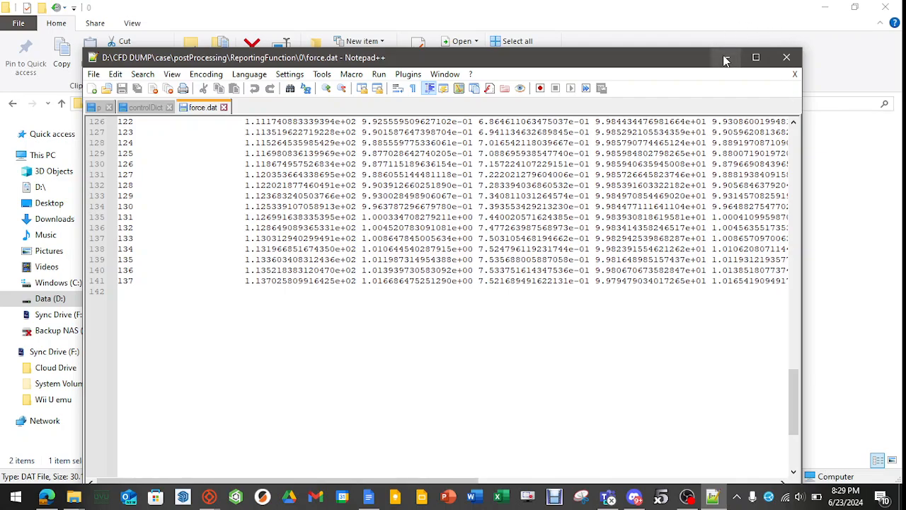
click(787, 57)
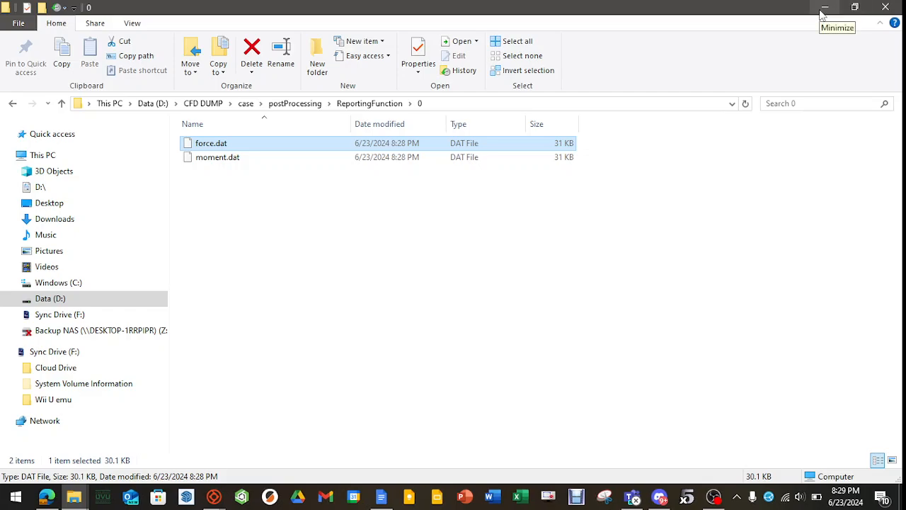
click(885, 9)
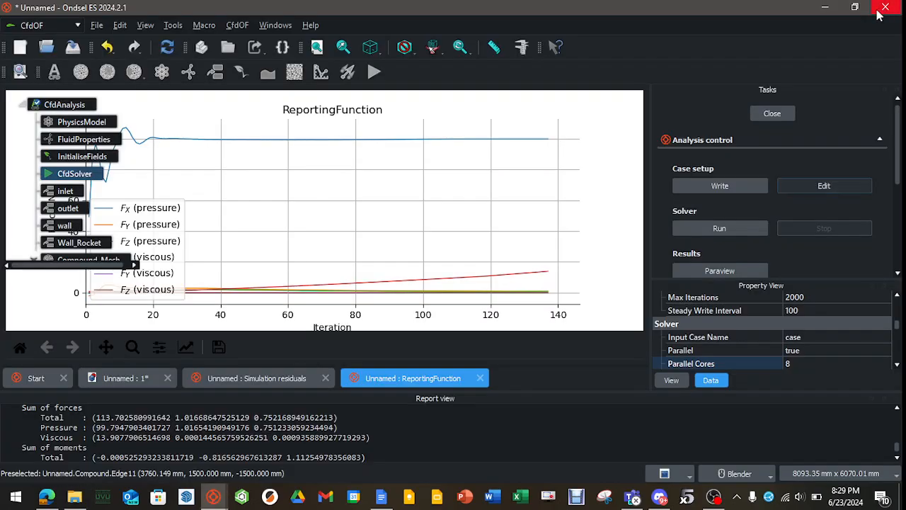
click(230, 380)
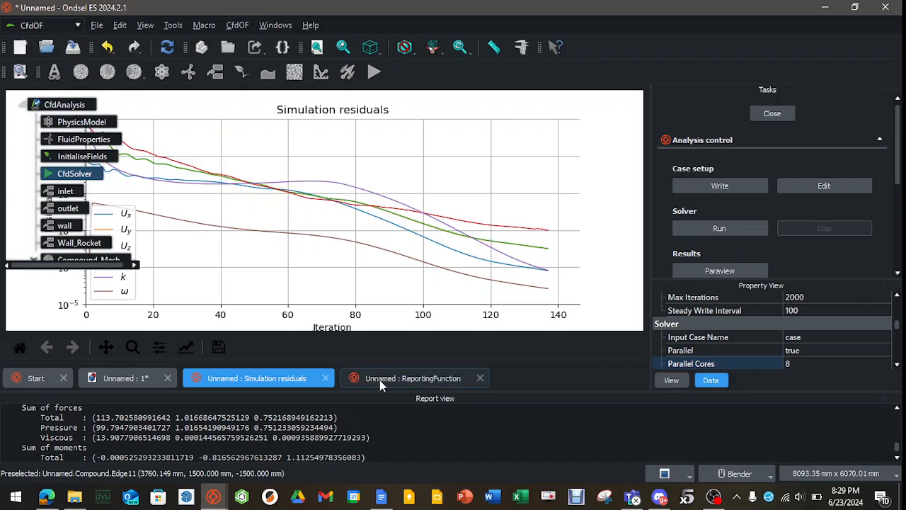
click(398, 377)
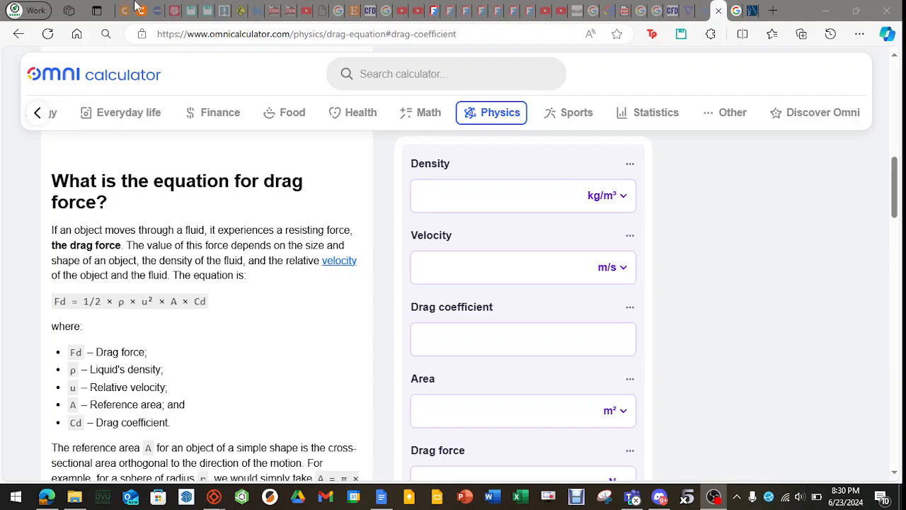
In Omni Calculator's drag equation page, enter density 1.25 kg/m³, velocity 203 m/s, area 0.0093 m² and drag force 114 N.
click(497, 202)
text(1.25)
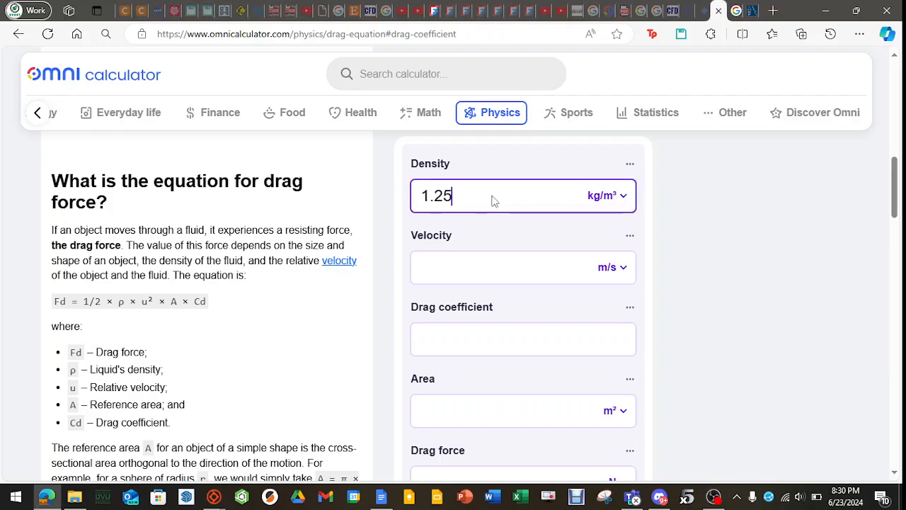
click(502, 269)
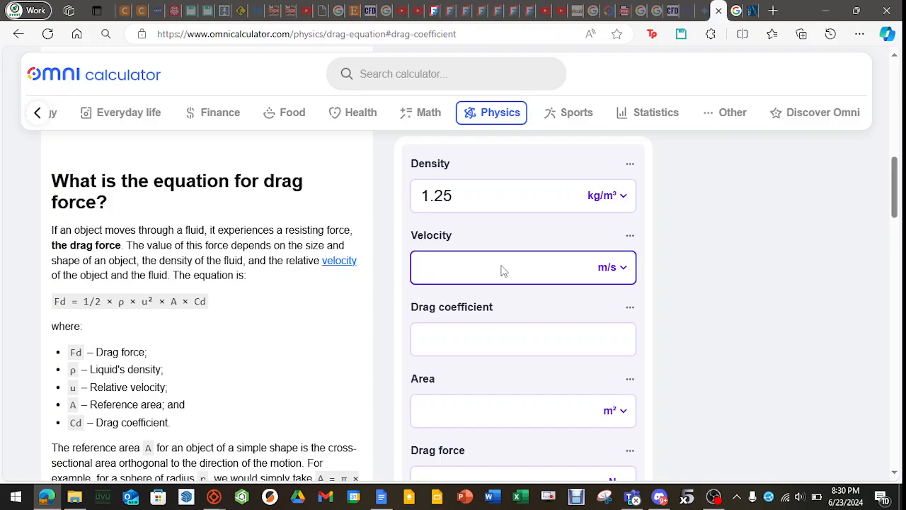
text(203)
click(759, 344)
scroll(759, 344, down, 2)
click(536, 279)
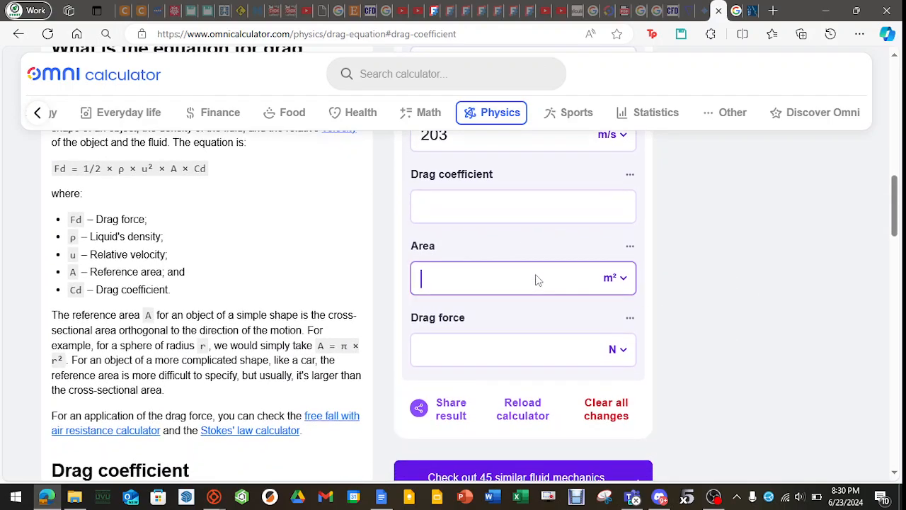
text(0.0093)
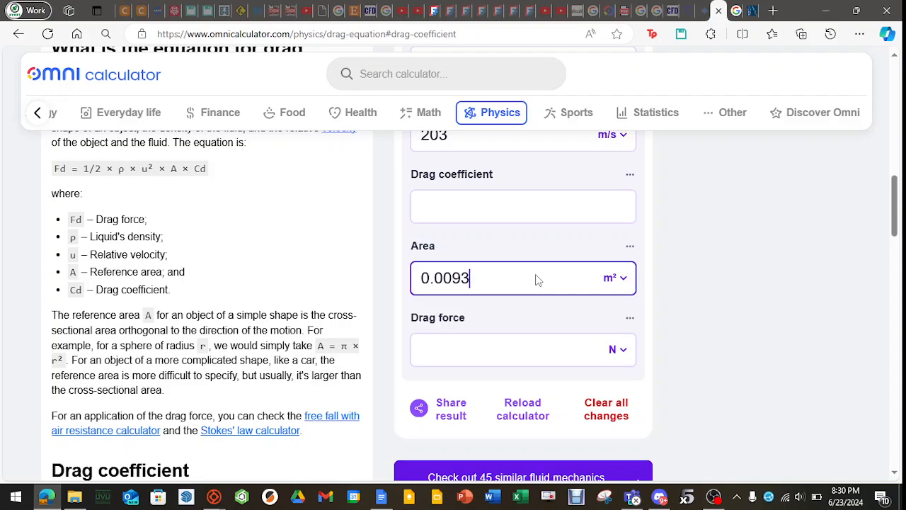
click(521, 349)
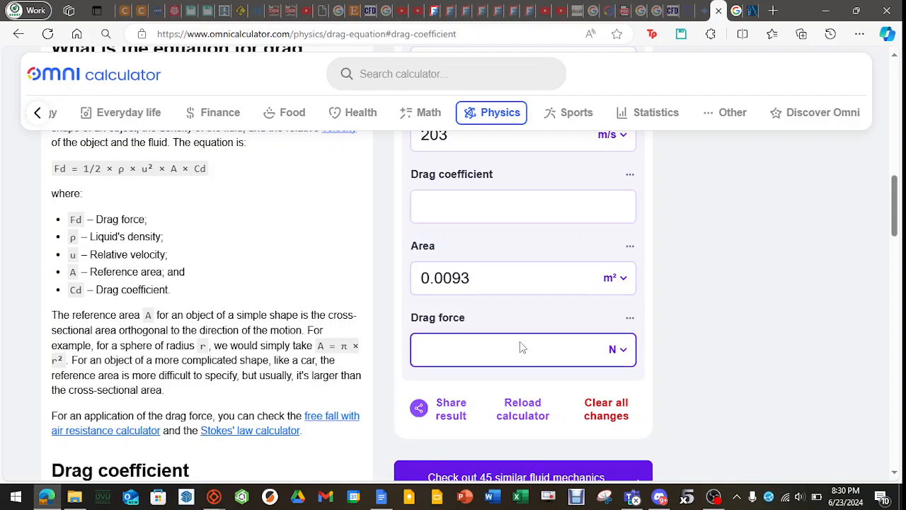
text(114)
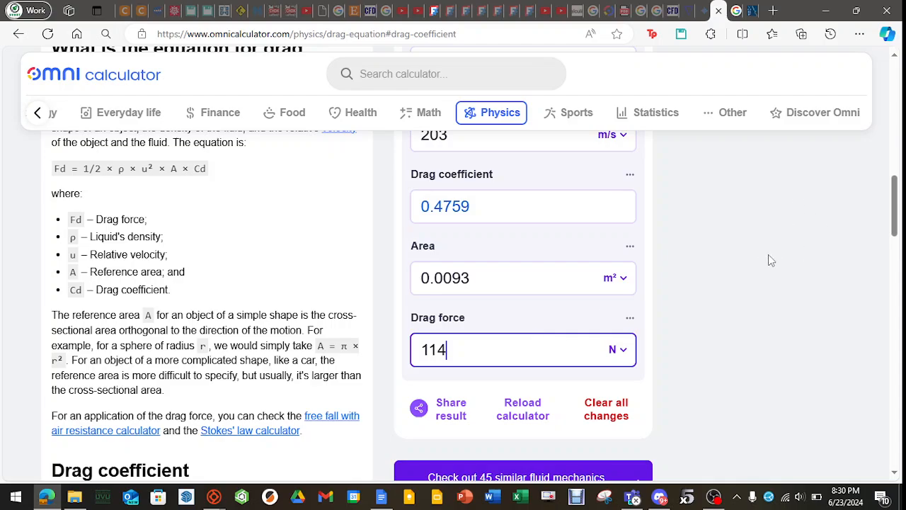
click(767, 256)
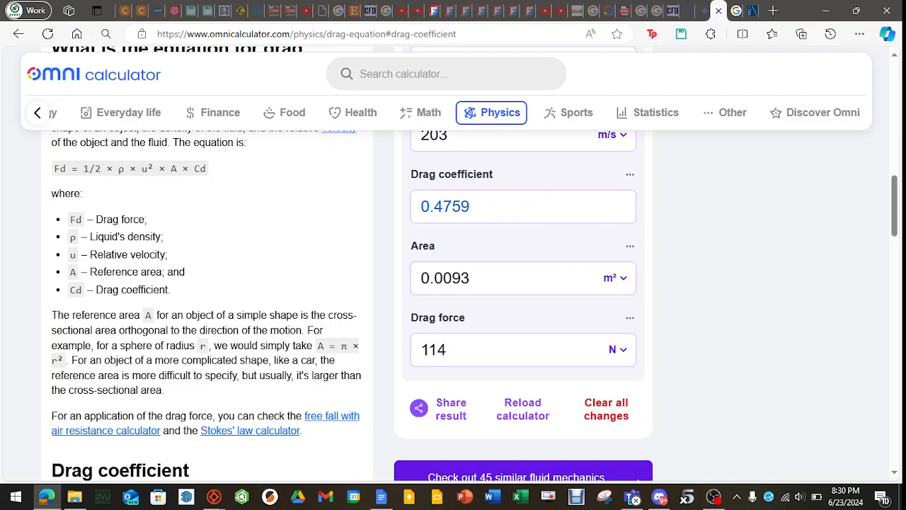
Inspect the rocket and its flow domain in Ondsel's 3D view, and return to the drag coefficient in the browser calculator.
mouse_move(213, 497)
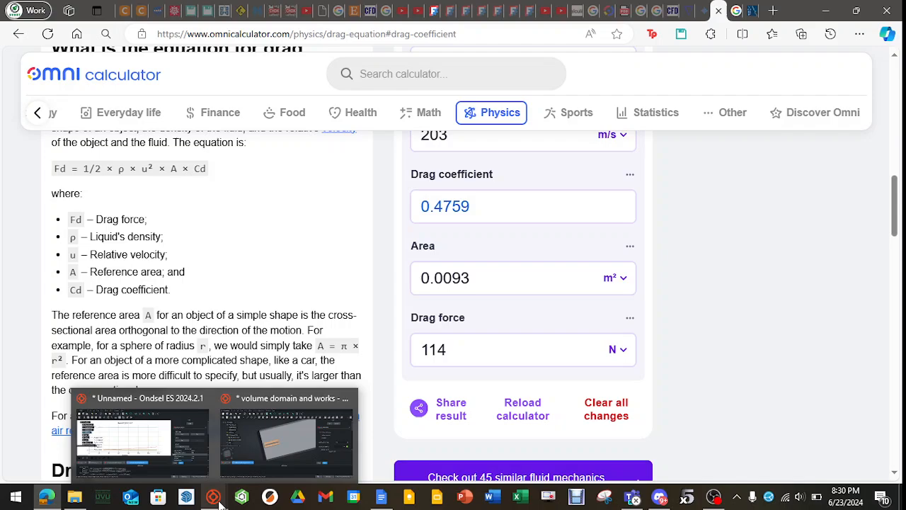
click(162, 442)
click(124, 379)
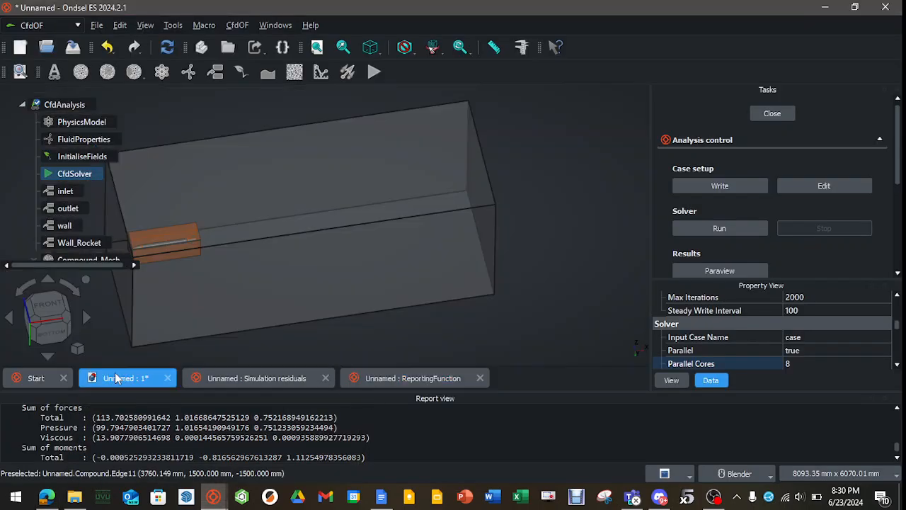
scroll(249, 232, up, 5)
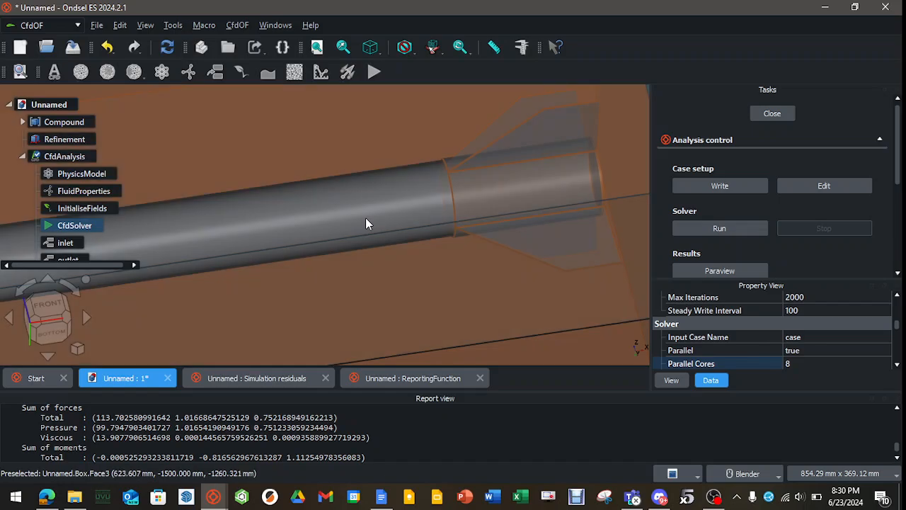
scroll(367, 224, down, 5)
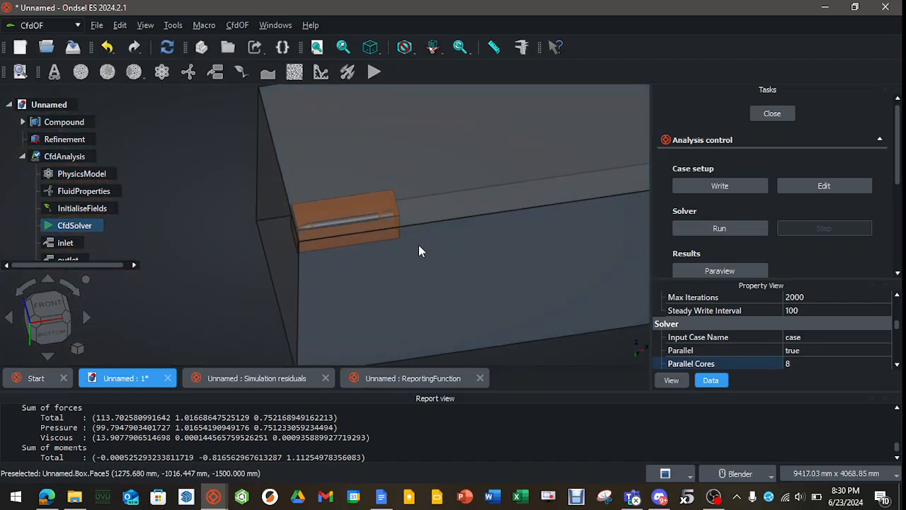
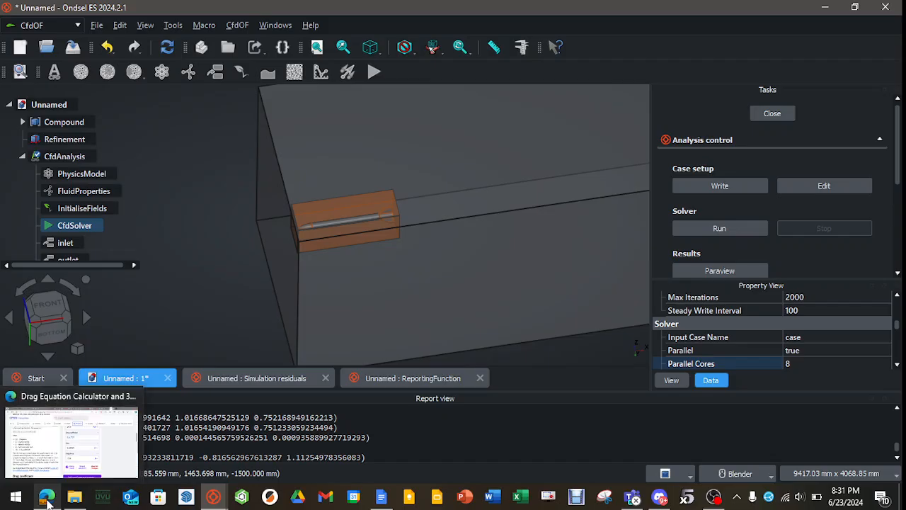
click(48, 500)
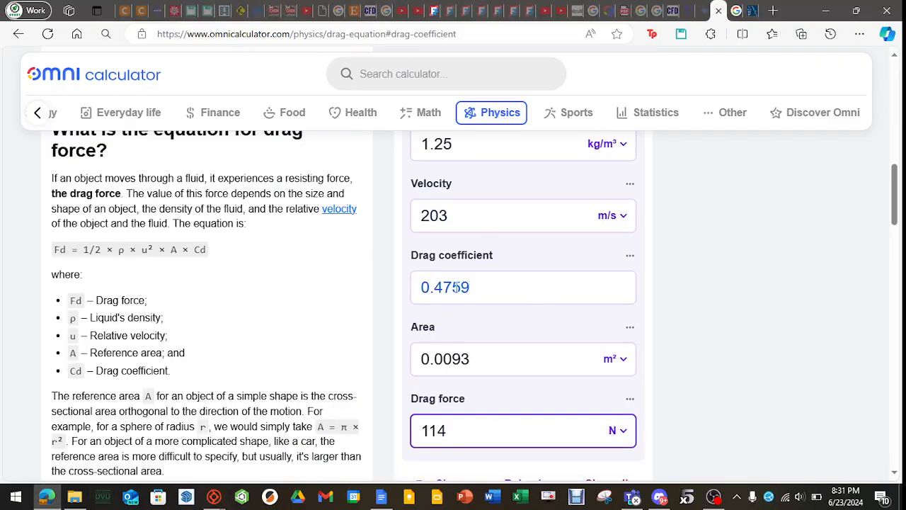
click(488, 297)
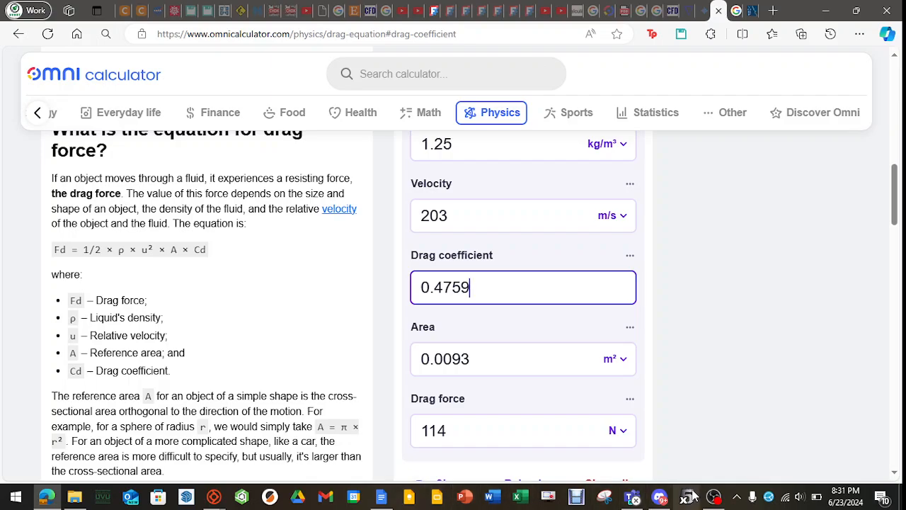
Switch to the Unnamed rocket analysis in Ondsel and close its ReportingFunction and Simulation residuals plots.
mouse_move(214, 497)
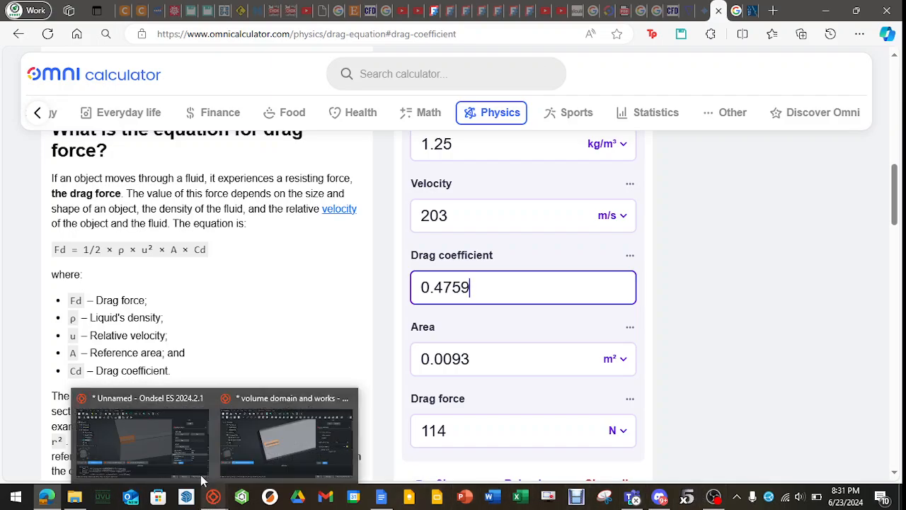
click(135, 439)
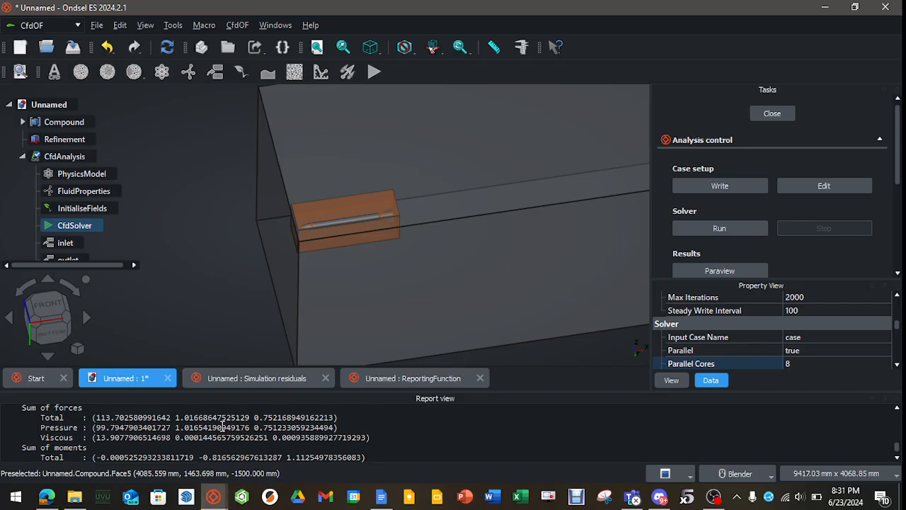
click(457, 378)
click(481, 378)
click(297, 381)
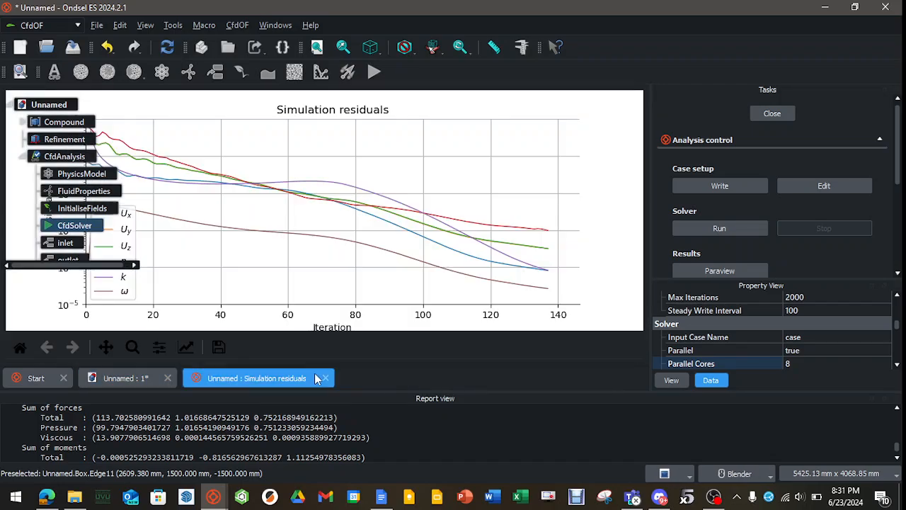
click(326, 379)
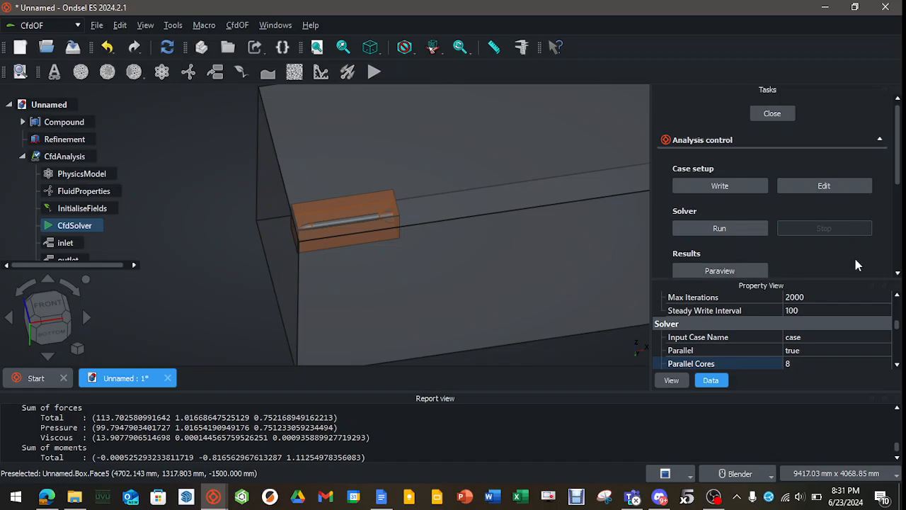
Open the solver results in ParaView and dismiss its welcome window.
scroll(854, 256, down, 1)
click(731, 233)
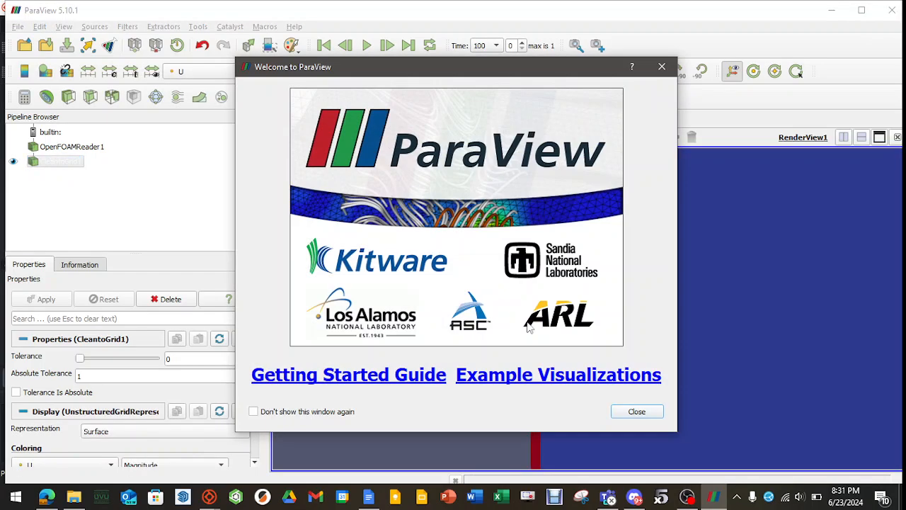
click(637, 412)
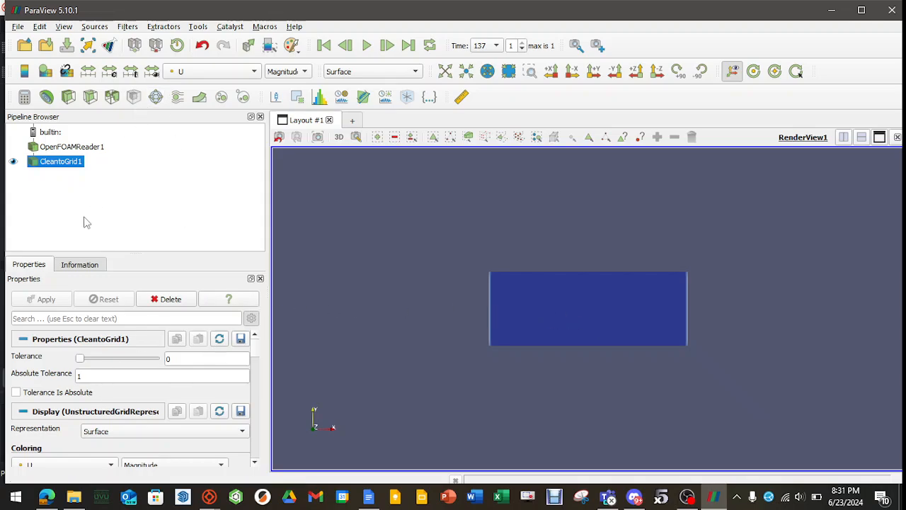
Slice CleantoGrid1 with a plane normal to the Z axis and hide the plane outline.
click(89, 97)
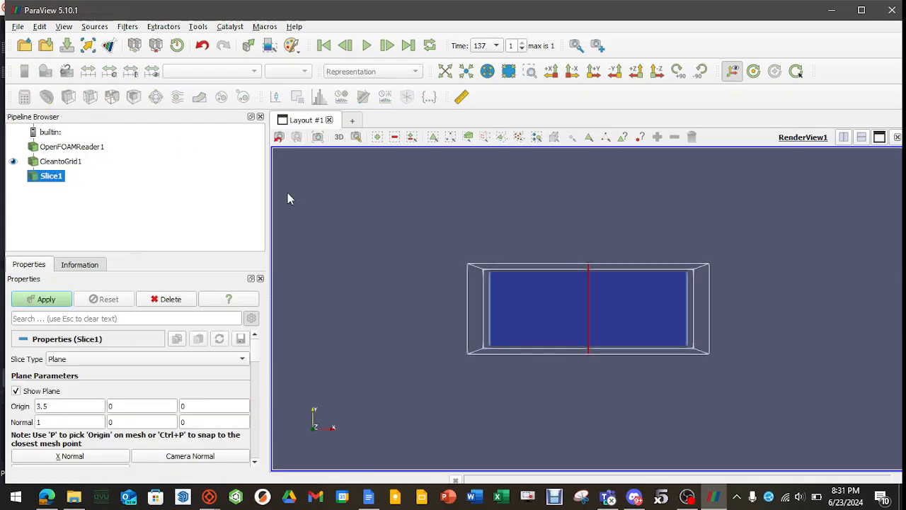
scroll(132, 381, down, 1)
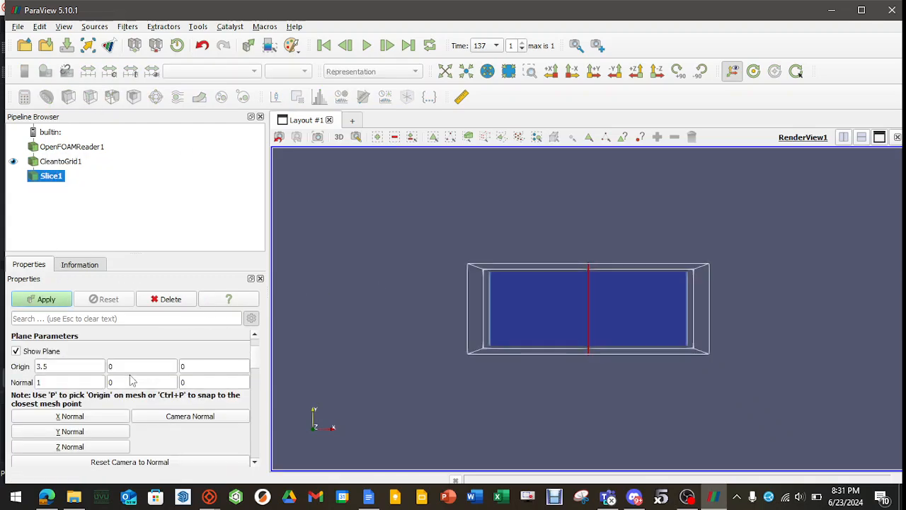
click(75, 447)
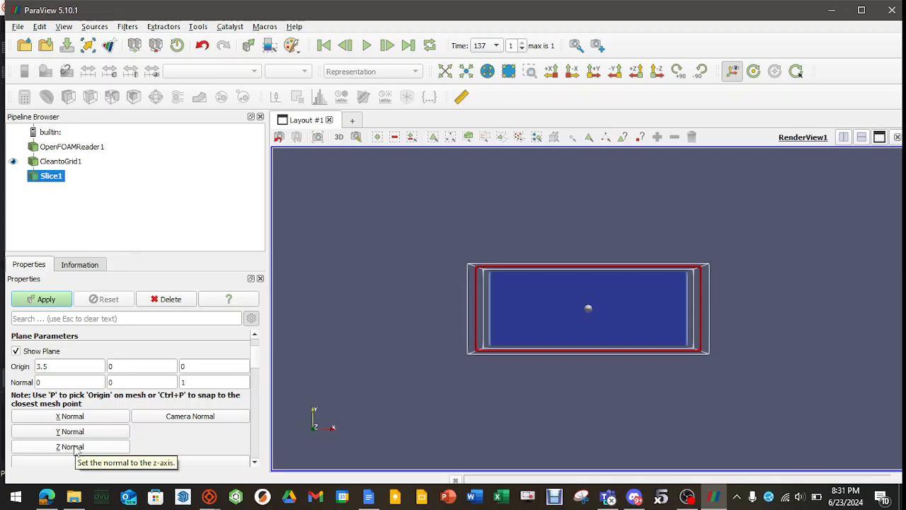
click(61, 299)
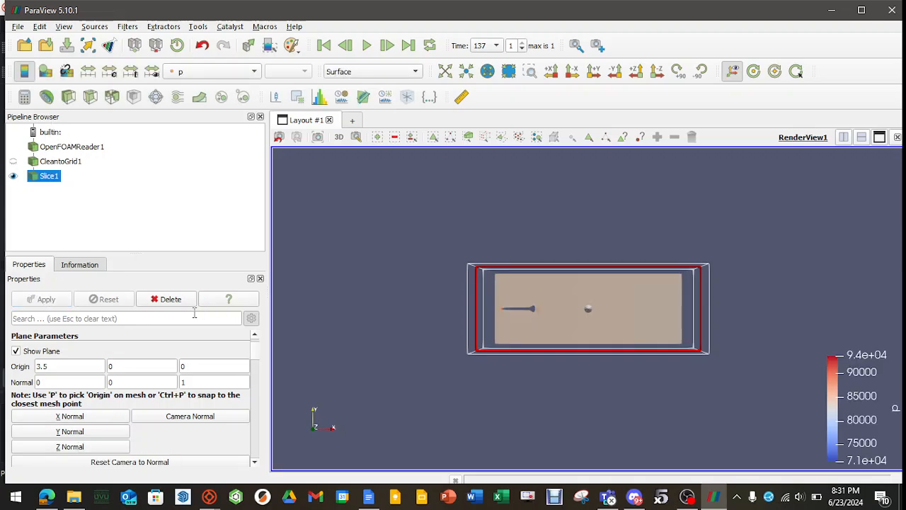
click(15, 351)
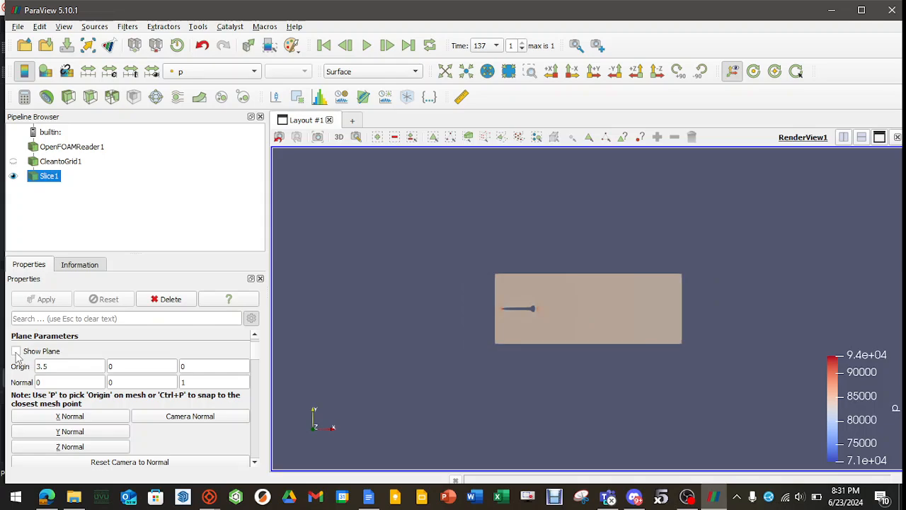
Examine the pressure distribution on the slice around the rocket's nose, body and fins.
scroll(525, 315, up, 3)
scroll(443, 317, up, 3)
scroll(442, 315, down, 2)
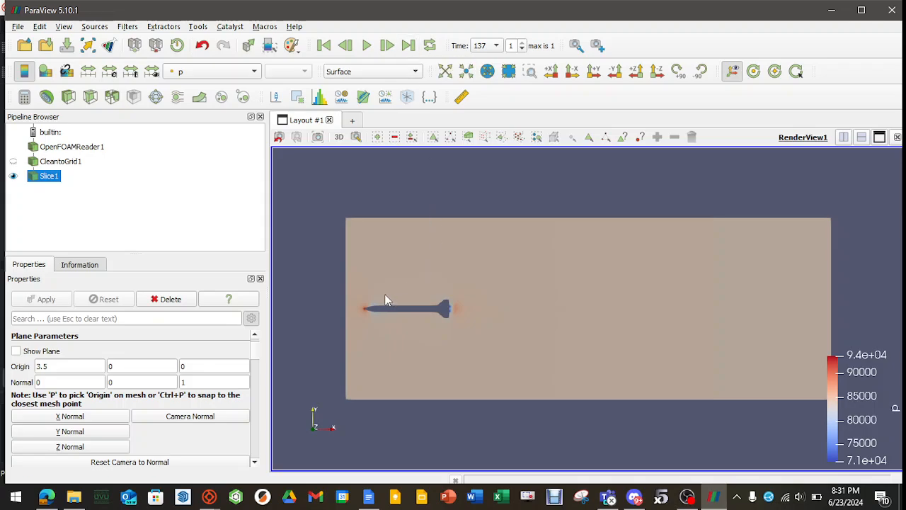
scroll(379, 305, up, 5)
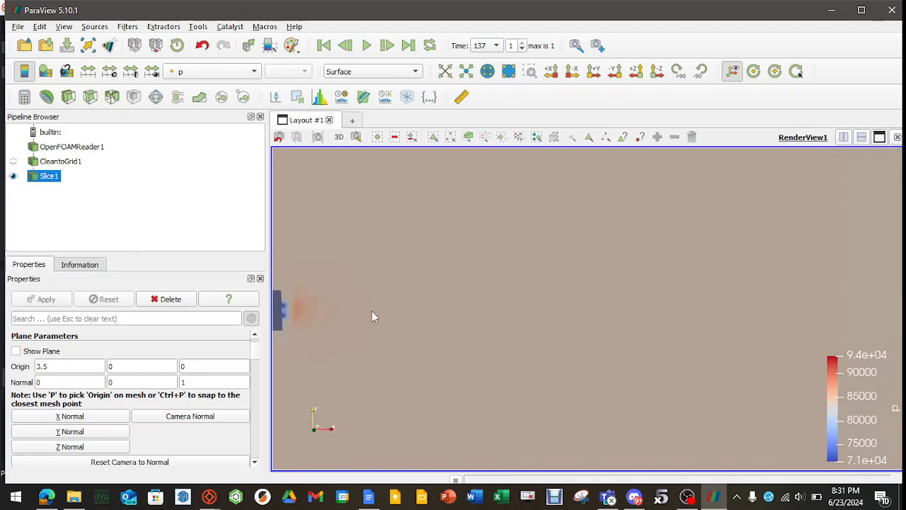
middle_drag(373, 316, 622, 303)
scroll(356, 293, up, 5)
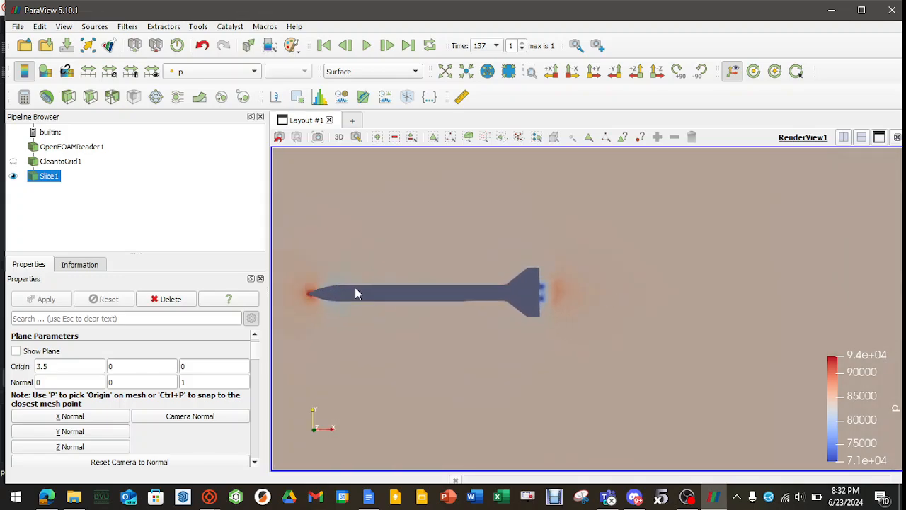
middle_drag(367, 298, 604, 292)
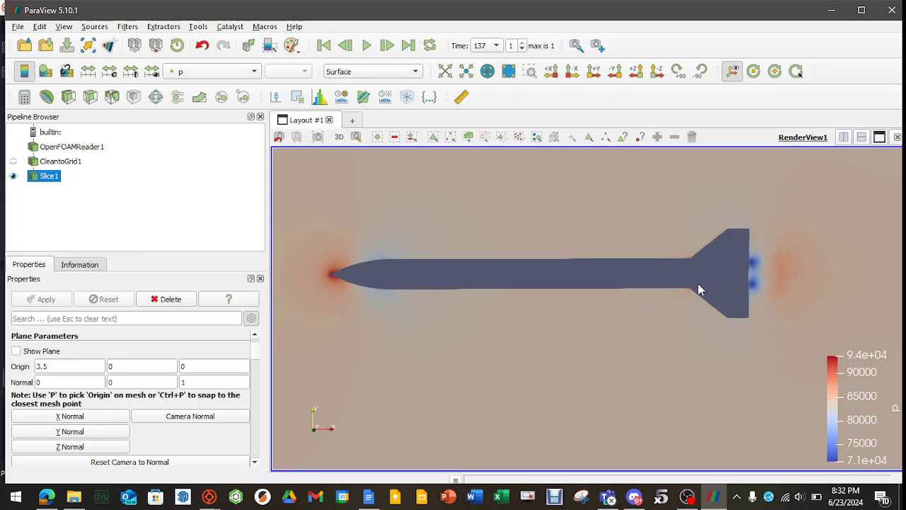
Colour the slice by U magnitude and examine the velocity field around the rocket's nose and wake.
click(254, 72)
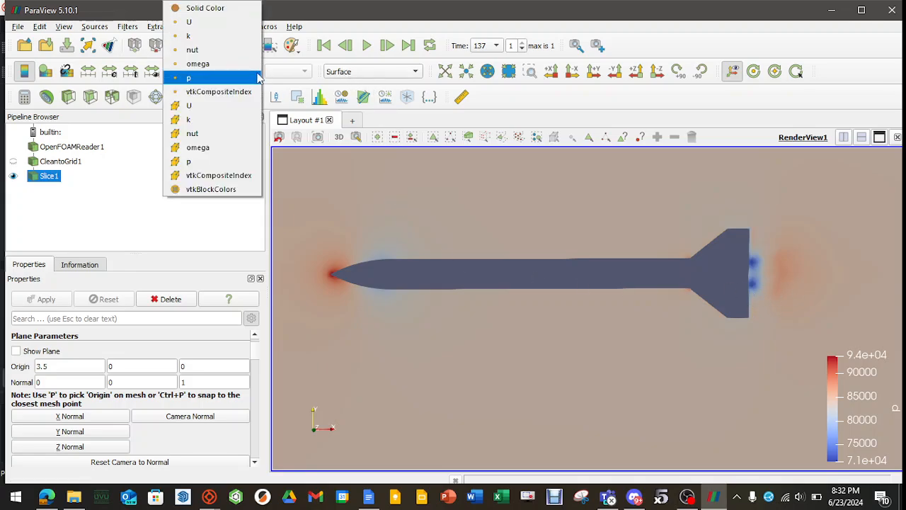
click(206, 19)
scroll(582, 271, down, 3)
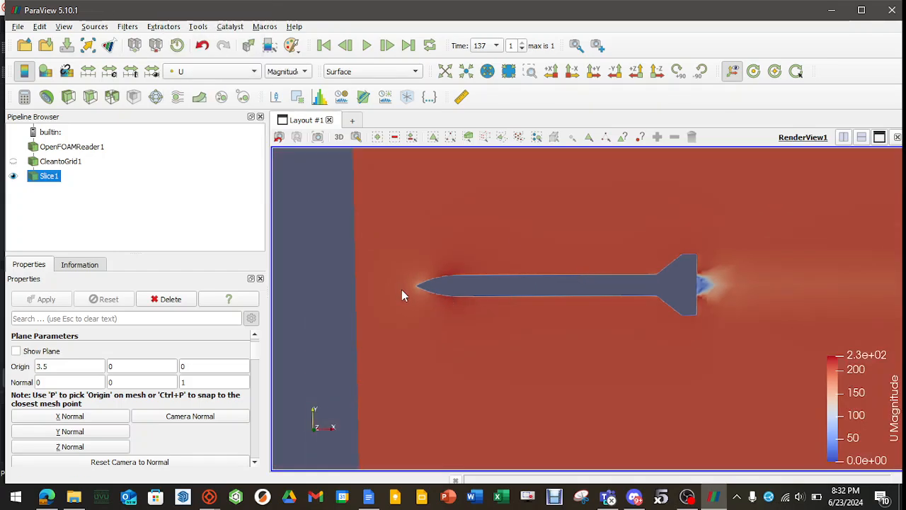
scroll(550, 291, down, 3)
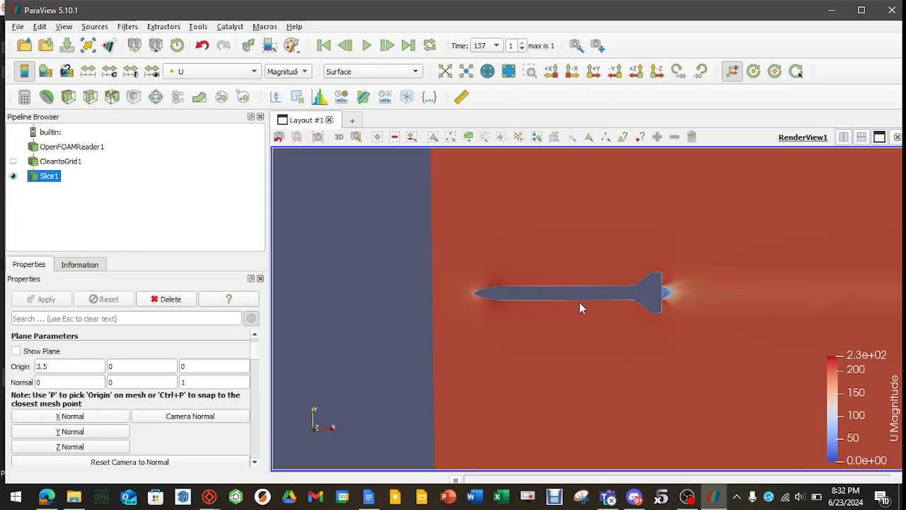
scroll(723, 301, down, 2)
scroll(504, 306, up, 5)
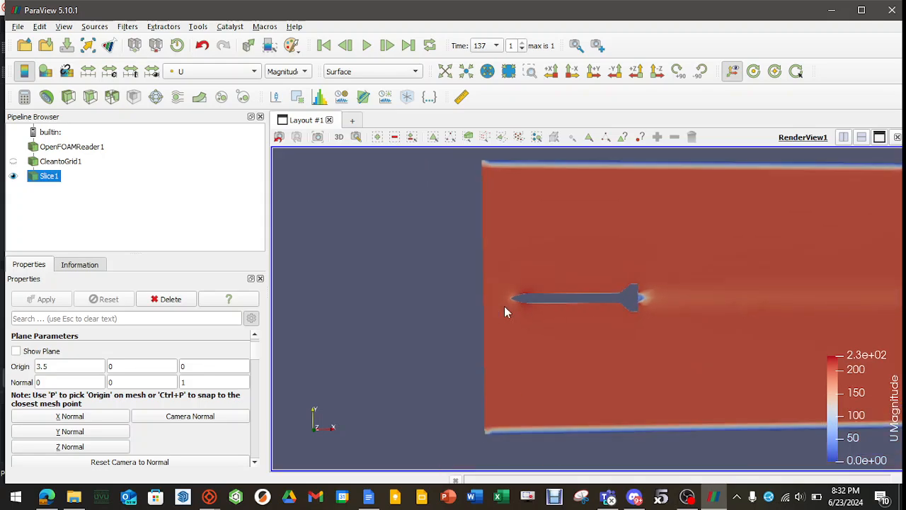
middle_drag(415, 323, 608, 344)
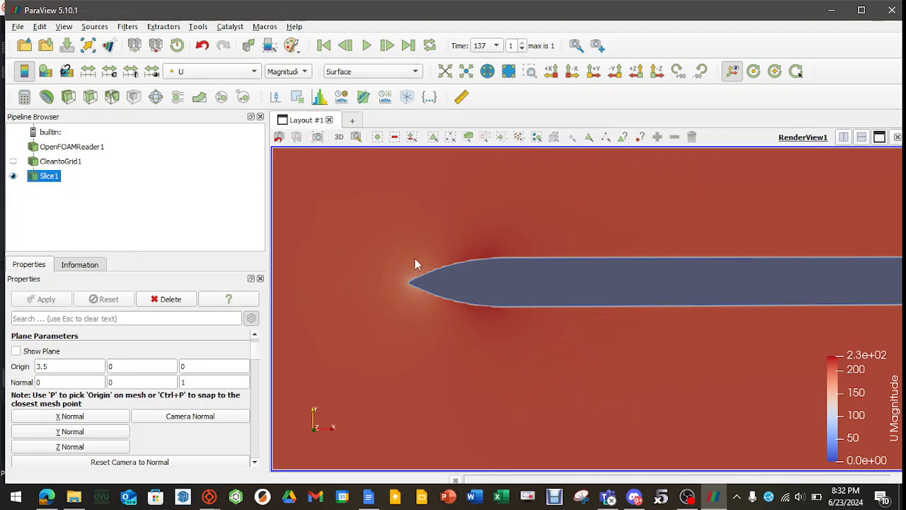
scroll(522, 283, down, 5)
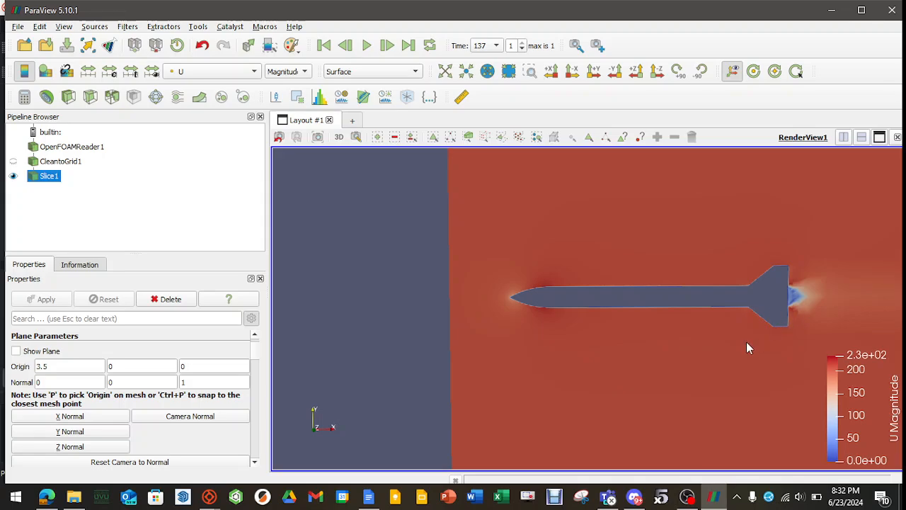
middle_drag(692, 361, 560, 360)
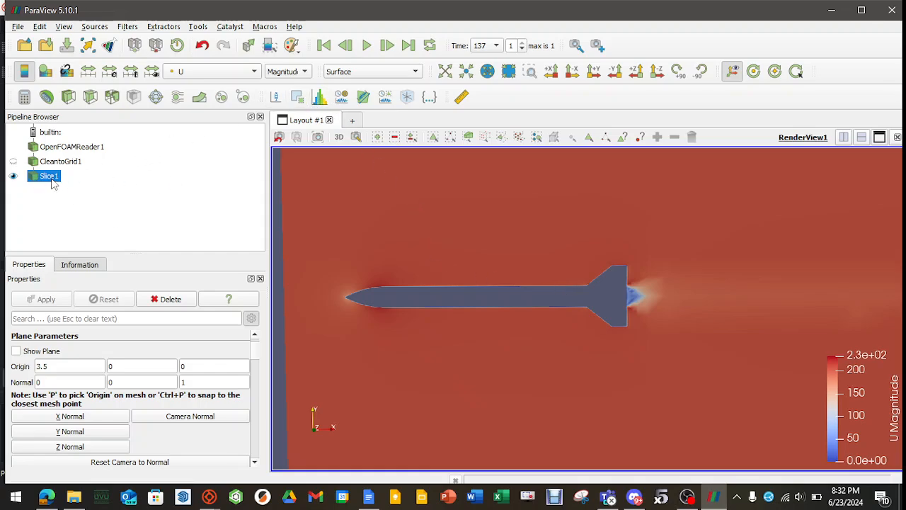
Delete the slice and look through the properties of CleantoGrid1.
click(168, 300)
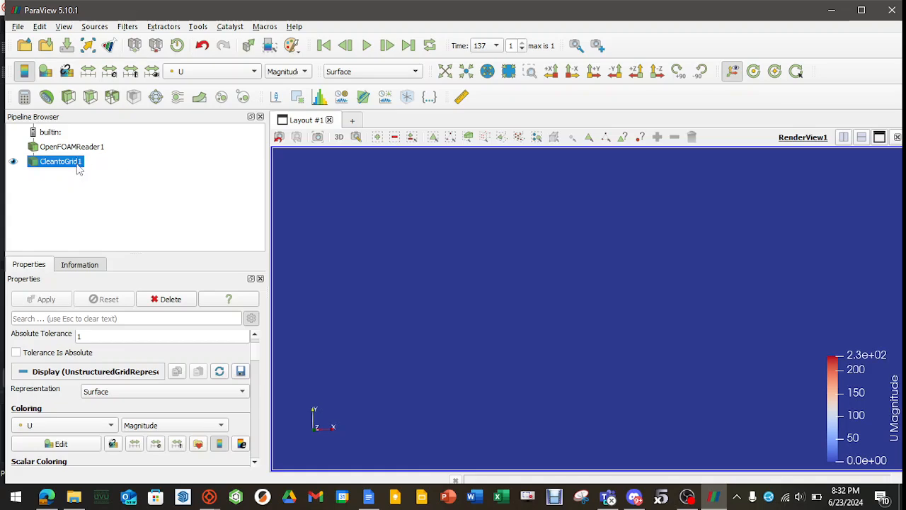
scroll(497, 303, down, 5)
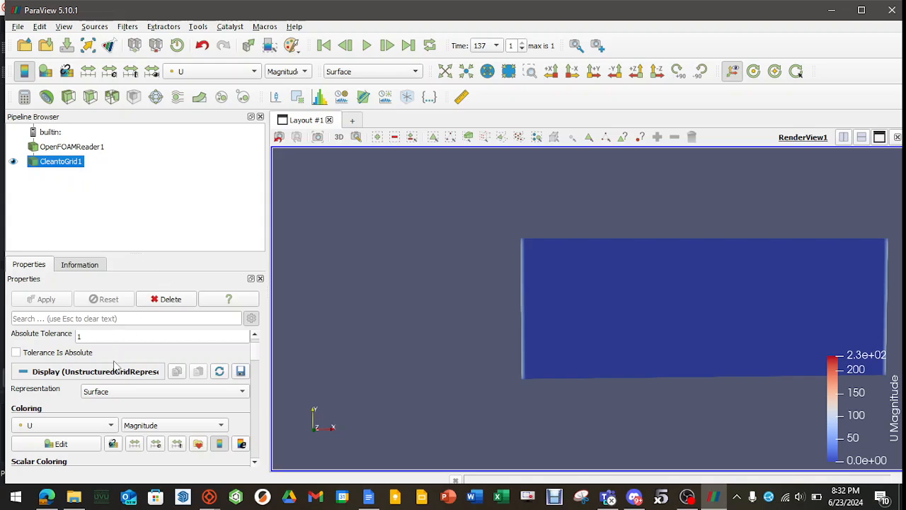
scroll(110, 374, up, 1)
scroll(117, 372, down, 5)
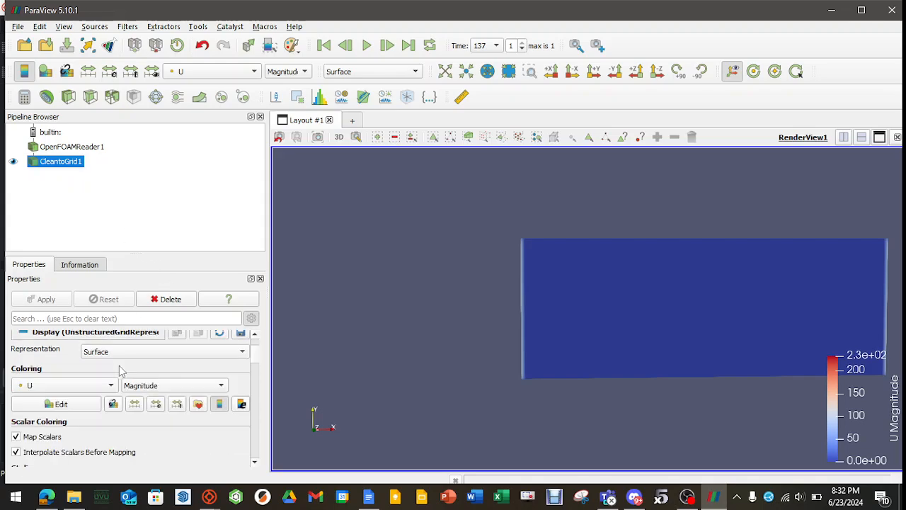
scroll(119, 368, down, 5)
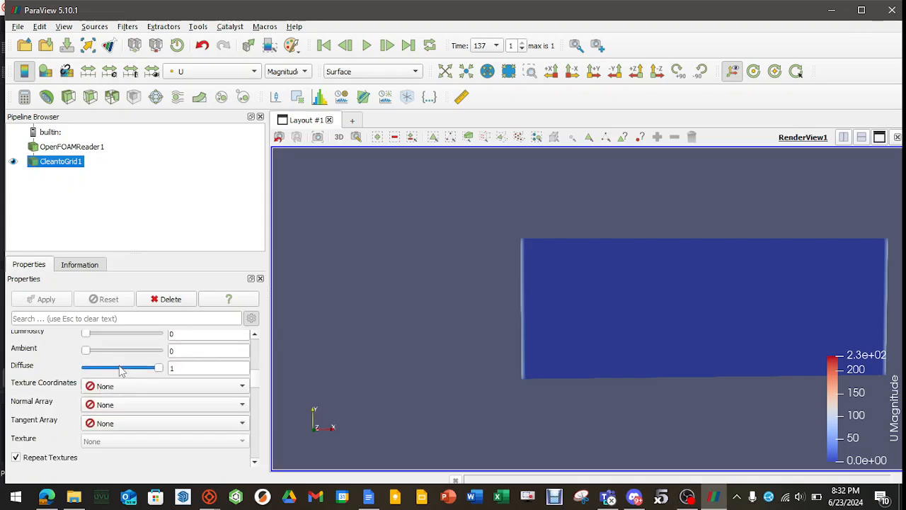
scroll(119, 368, up, 10)
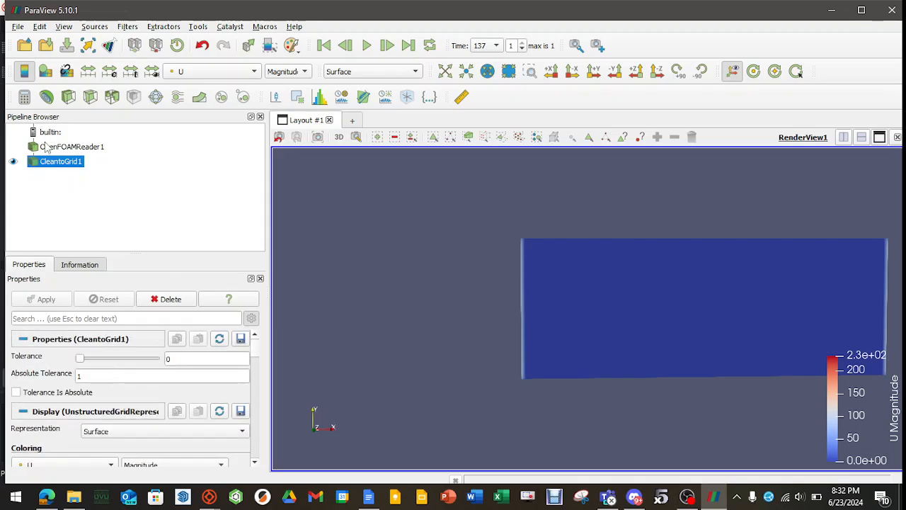
click(67, 146)
click(62, 165)
scroll(116, 369, down, 5)
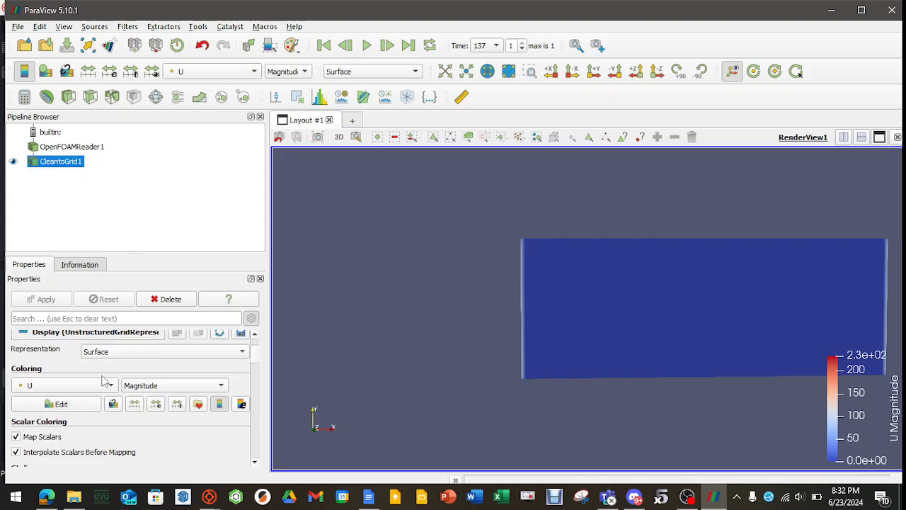
scroll(120, 377, down, 8)
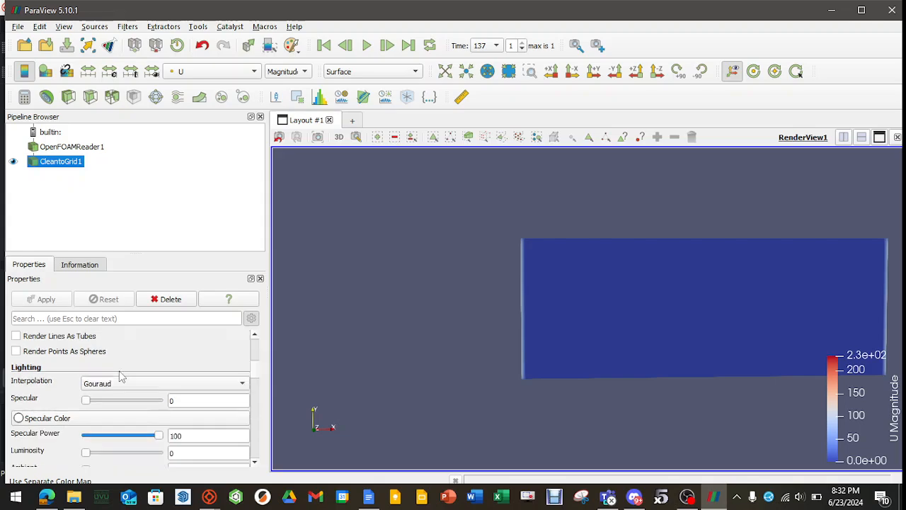
scroll(119, 376, down, 10)
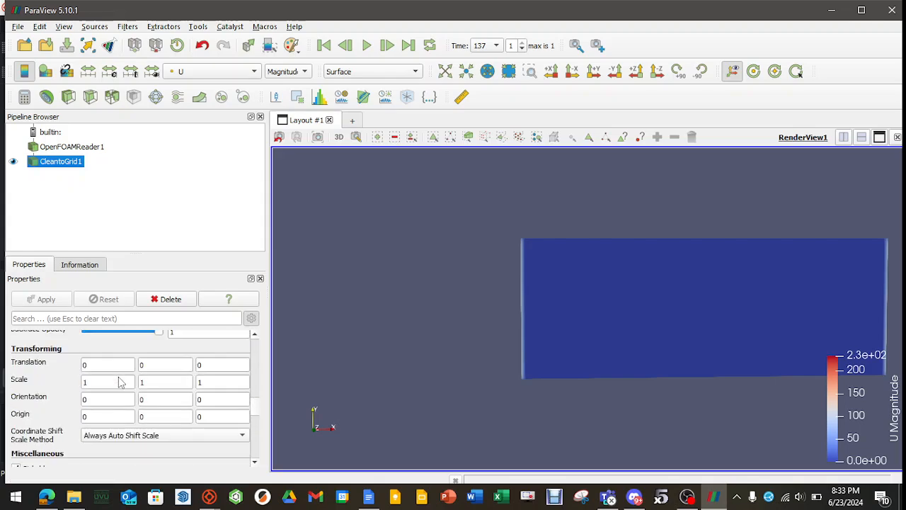
scroll(122, 376, up, 20)
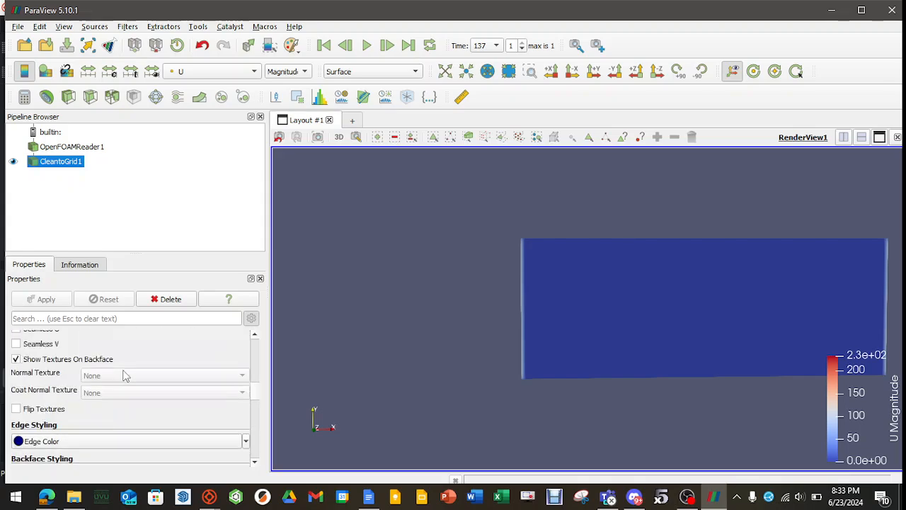
Limit OpenFOAMReader1's mesh regions to patch/Wall_Rocket instead of internalMesh, apply the change and frame the whole rocket.
click(73, 148)
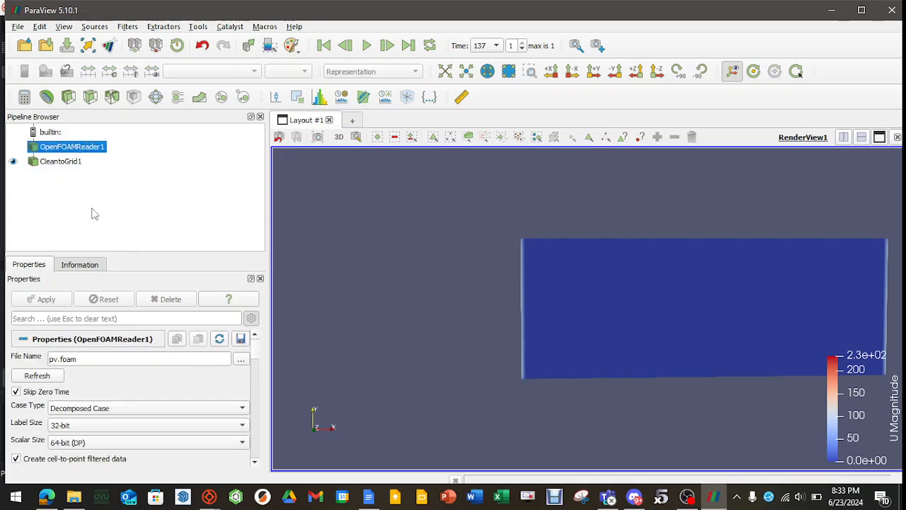
scroll(125, 381, down, 5)
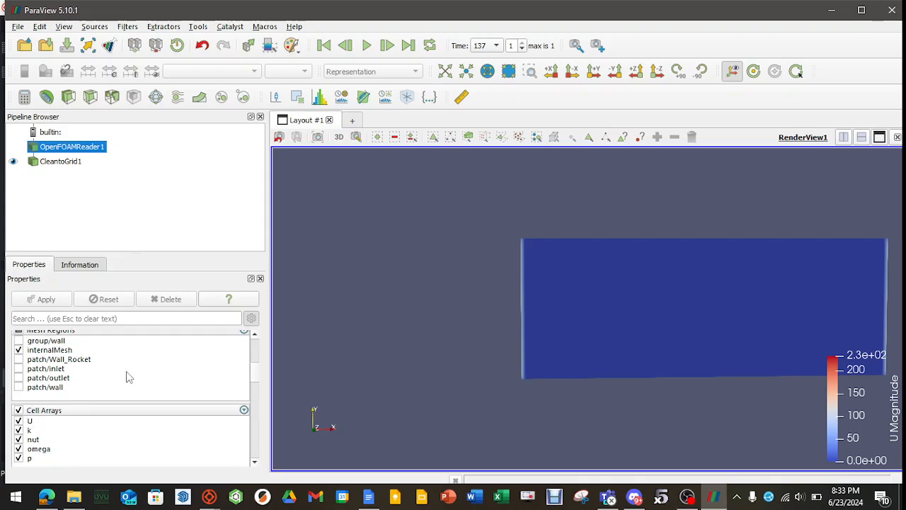
click(22, 350)
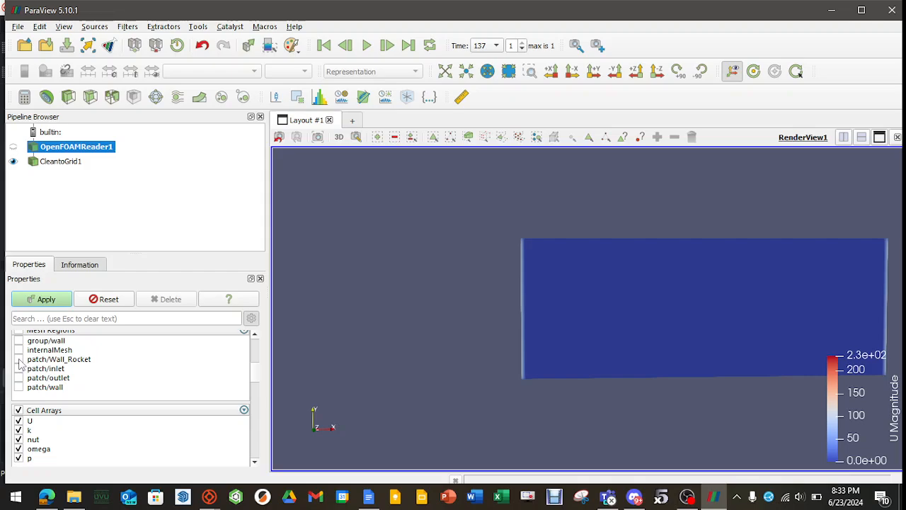
click(18, 359)
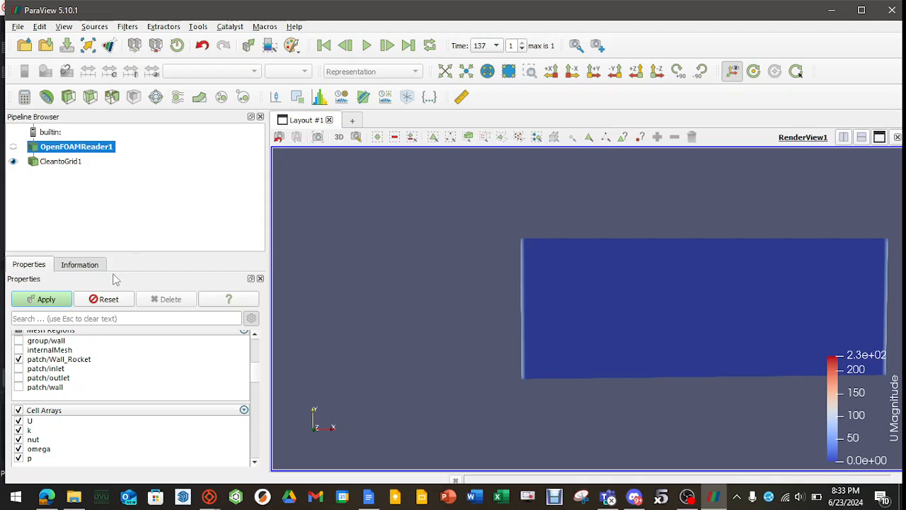
click(57, 300)
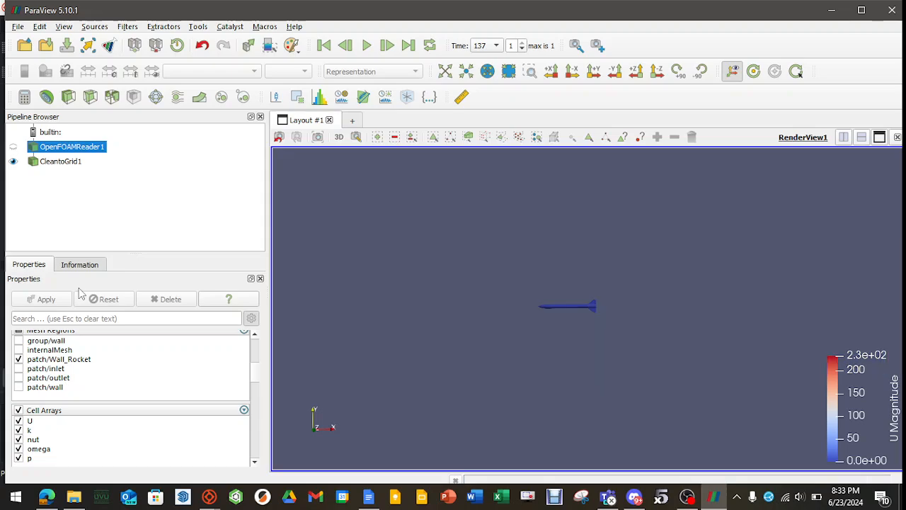
scroll(555, 308, up, 8)
scroll(552, 306, down, 3)
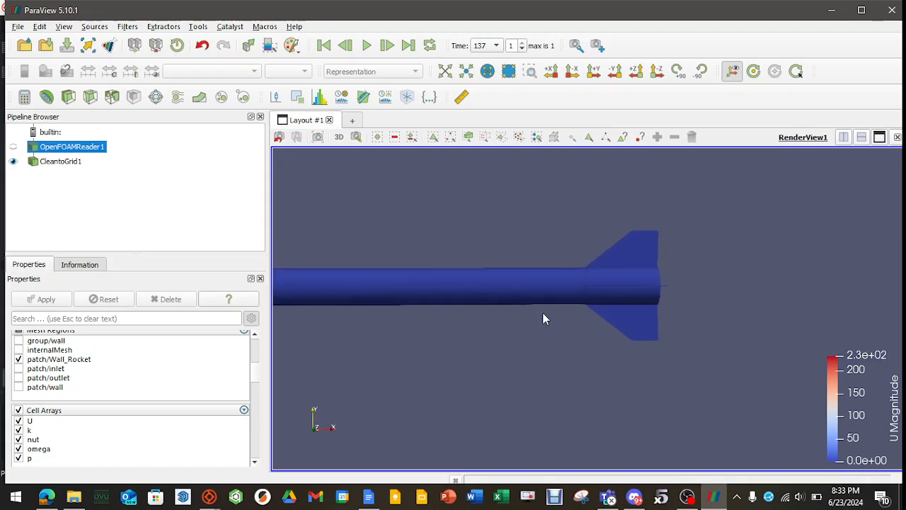
middle_drag(485, 346, 603, 325)
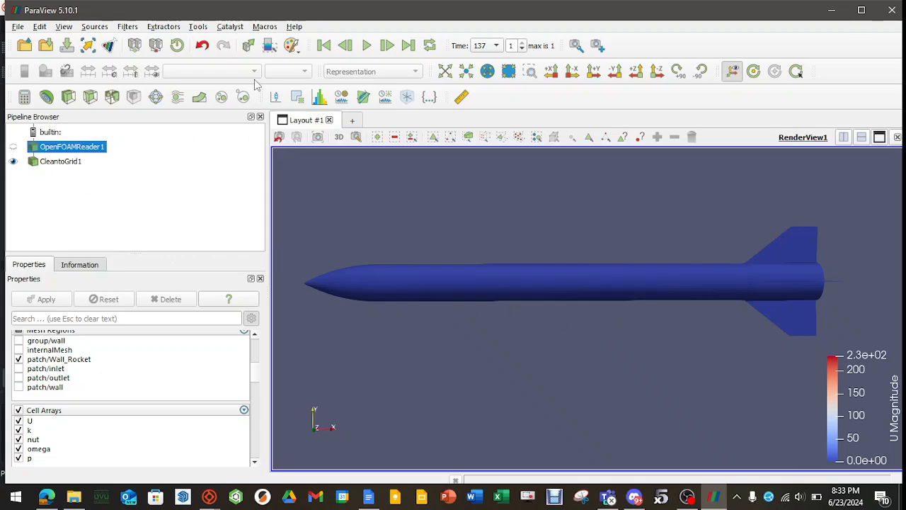
Colour CleantoGrid1 by the omega point data and display it with the Surface LIC representation.
click(64, 162)
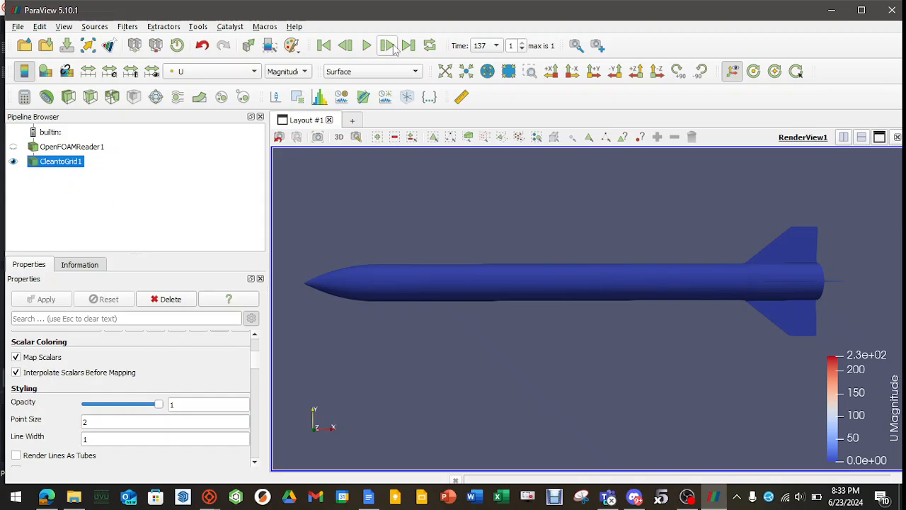
click(254, 72)
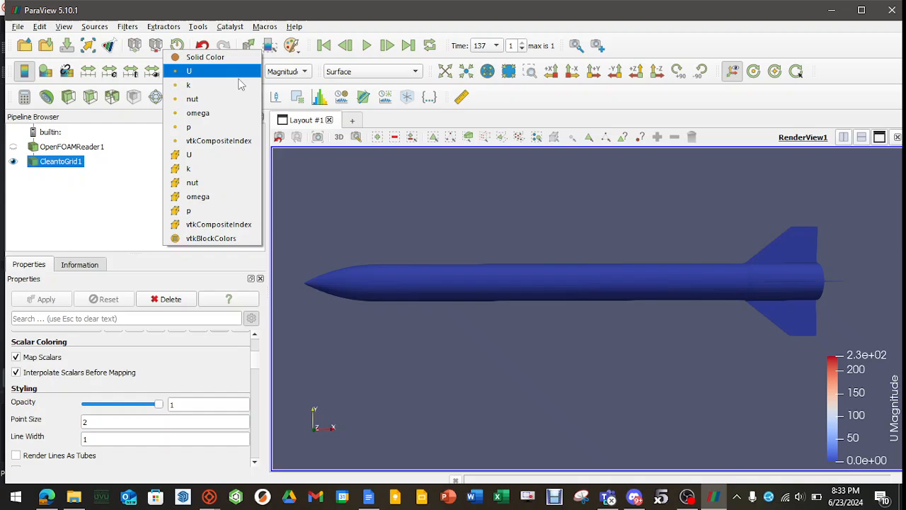
click(212, 111)
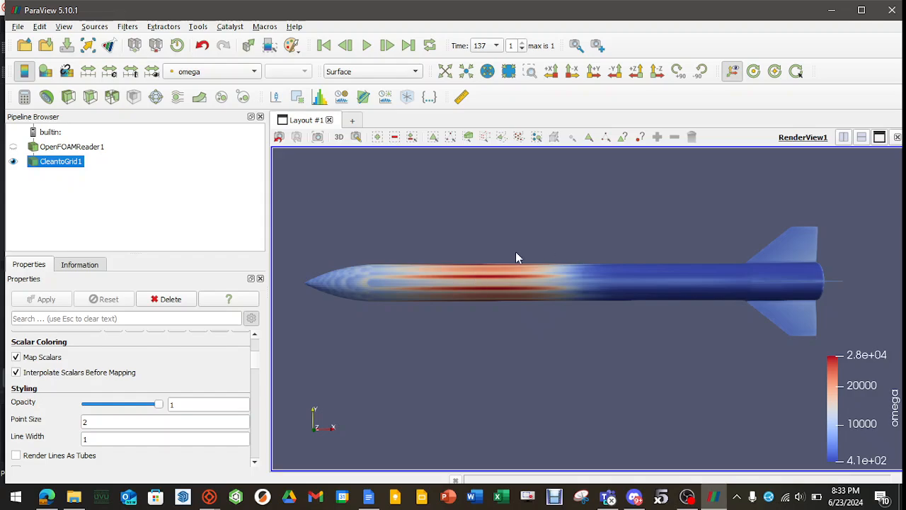
click(416, 72)
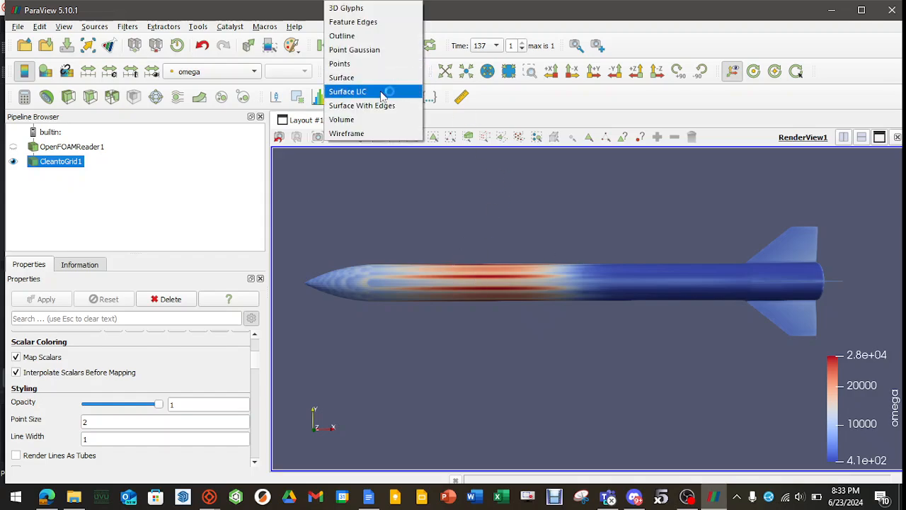
click(382, 92)
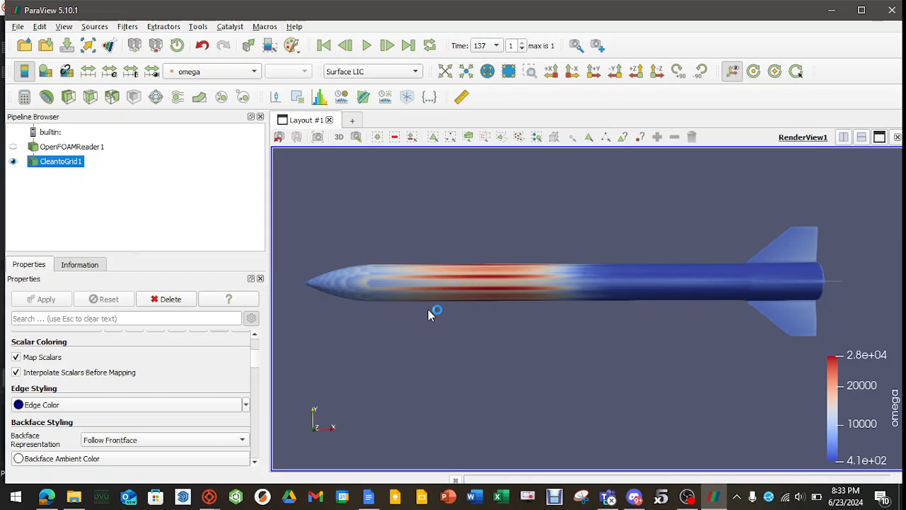
scroll(473, 283, up, 5)
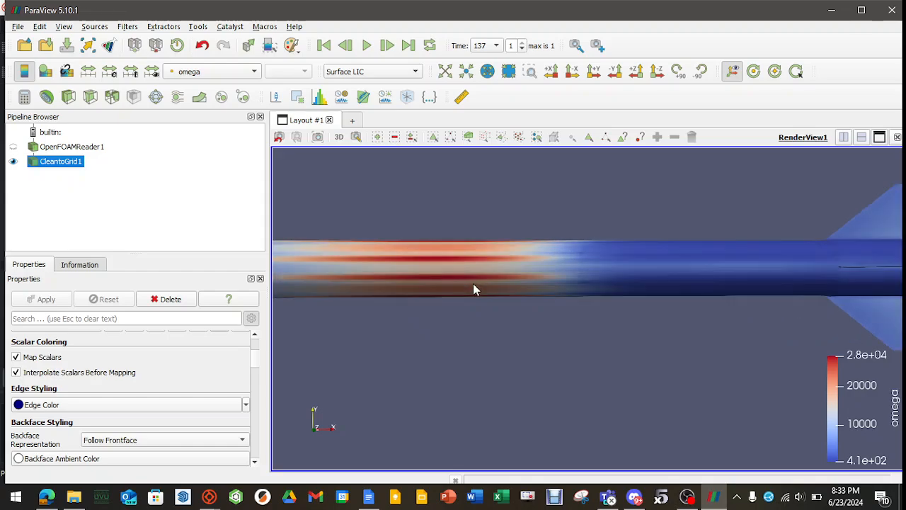
scroll(468, 254, down, 5)
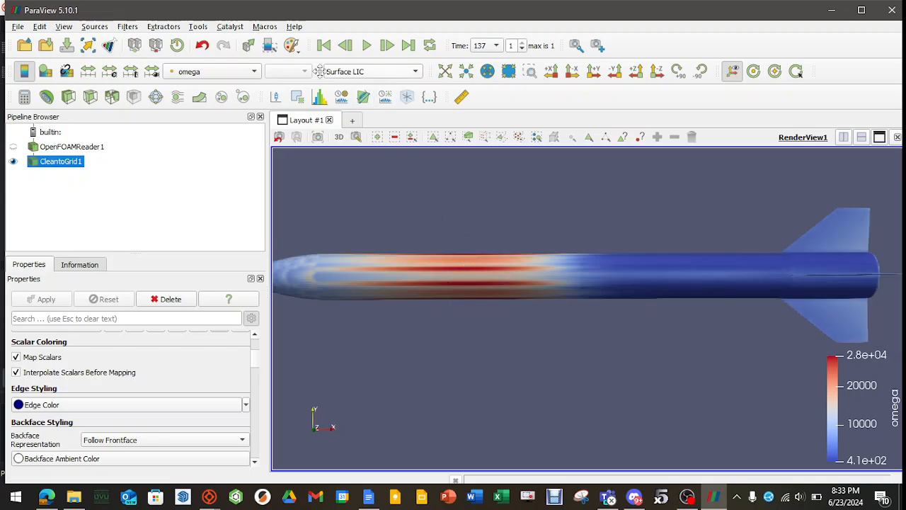
Switch CleantoGrid1's colouring to U and then to p, with the Surface LIC representation selected.
click(253, 72)
click(202, 29)
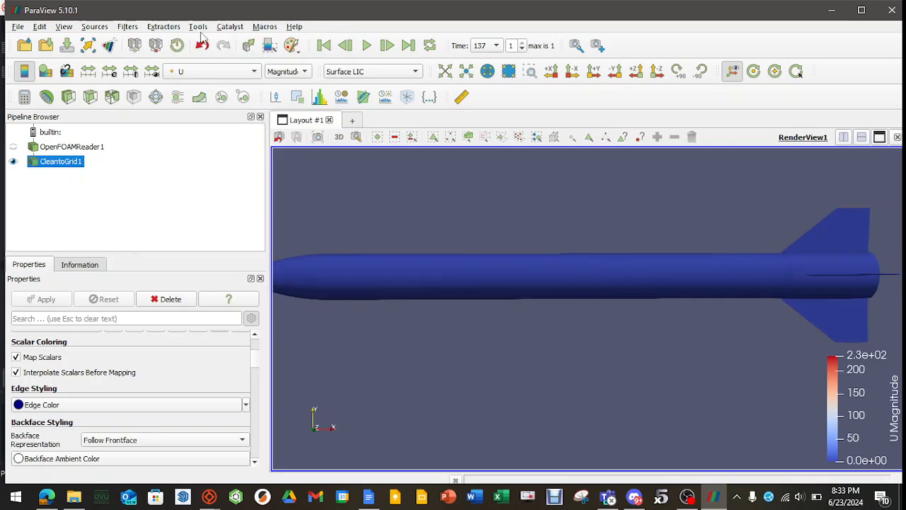
click(220, 71)
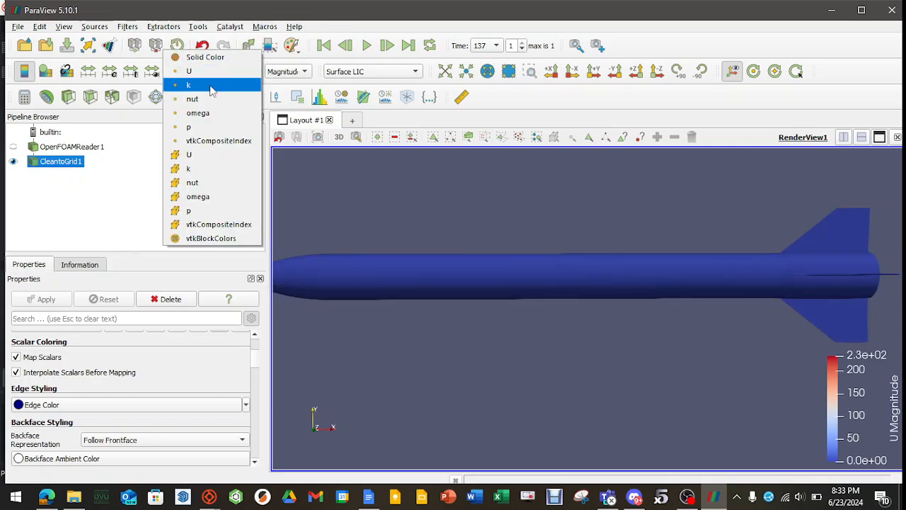
click(208, 126)
scroll(435, 228, down, 2)
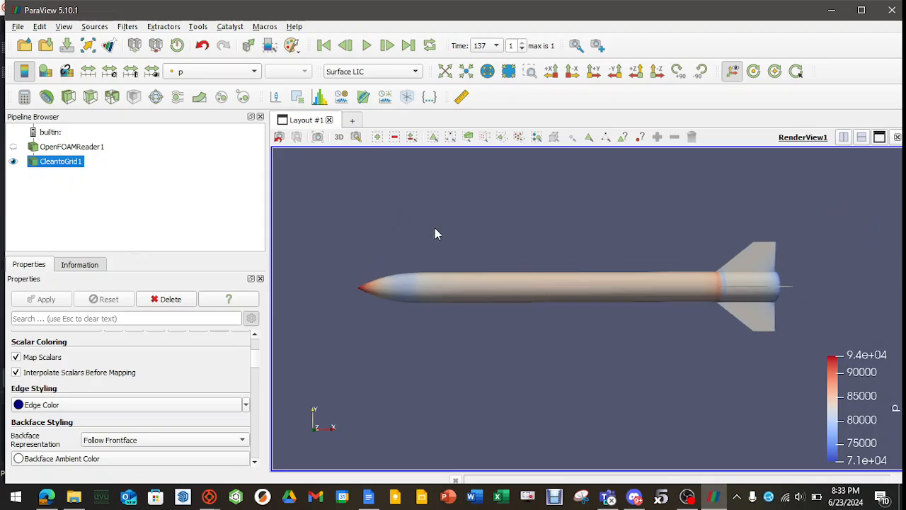
click(363, 72)
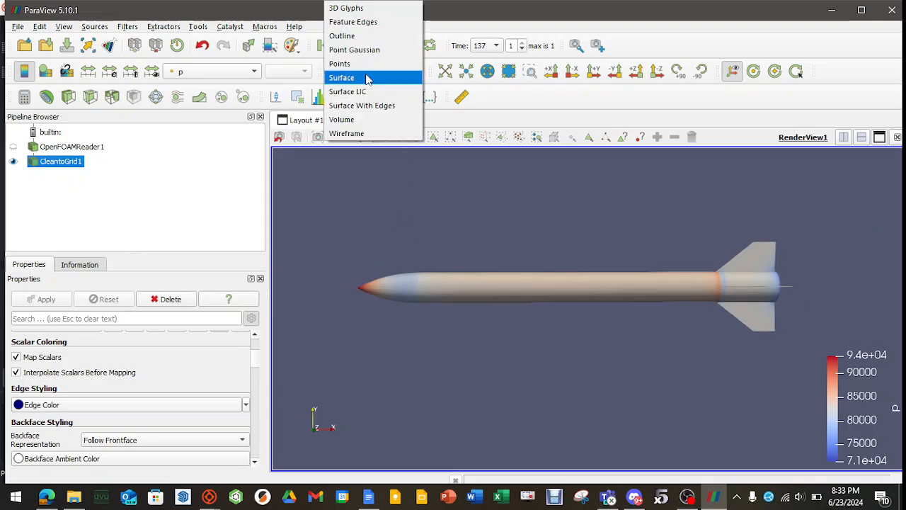
click(359, 93)
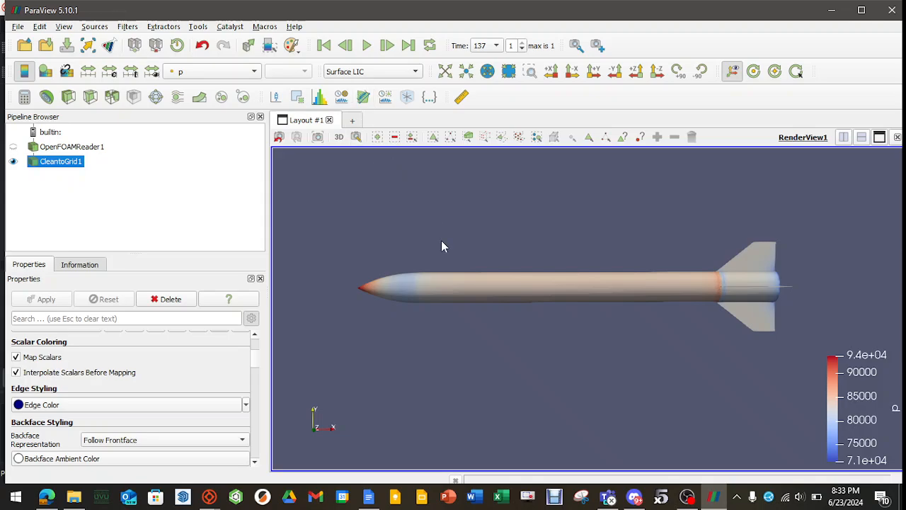
Delete CleantoGrid1 and display OpenFOAMReader1 directly with the Surface LIC representation.
right_click(68, 162)
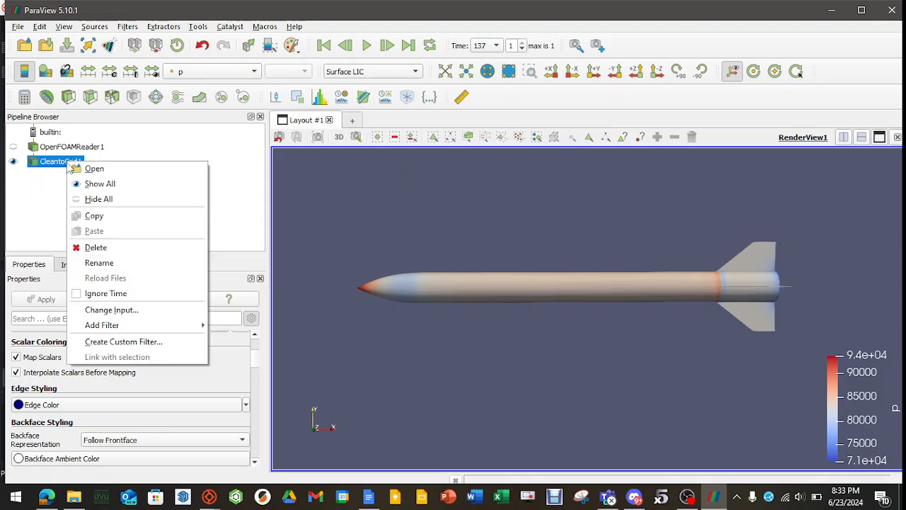
click(117, 246)
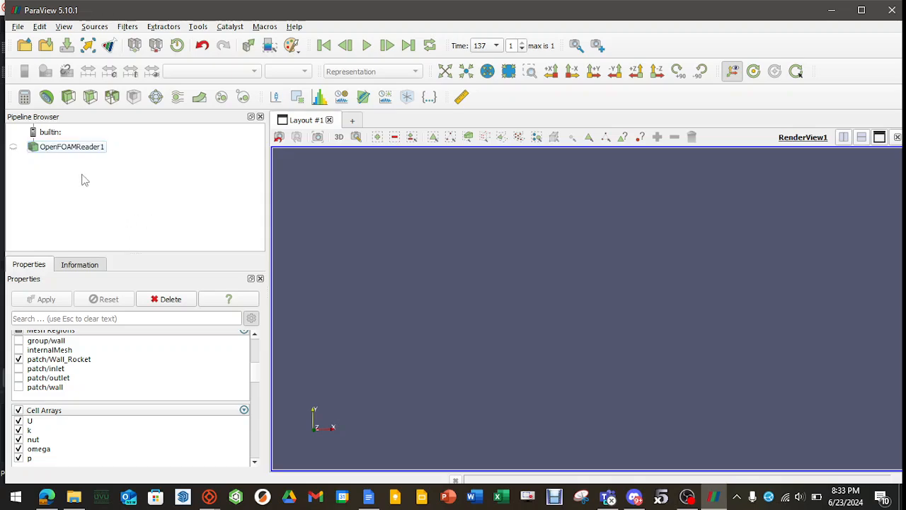
click(12, 147)
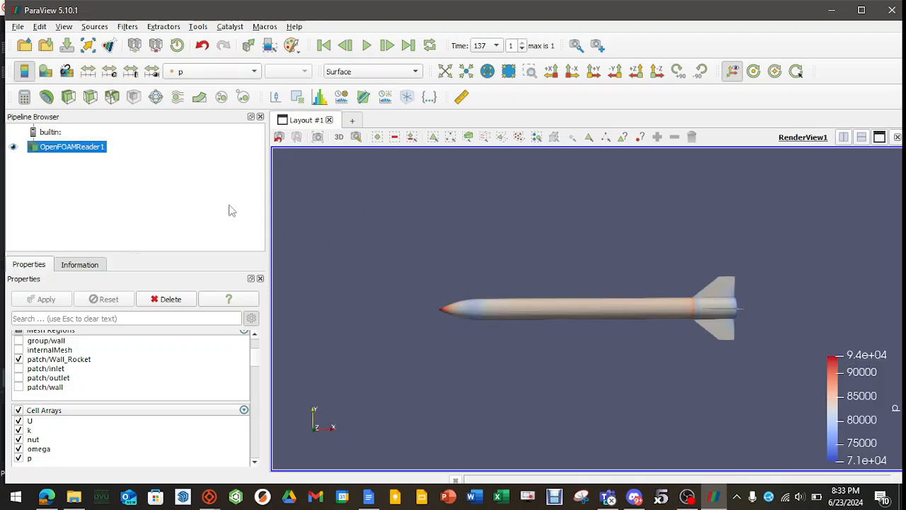
click(369, 71)
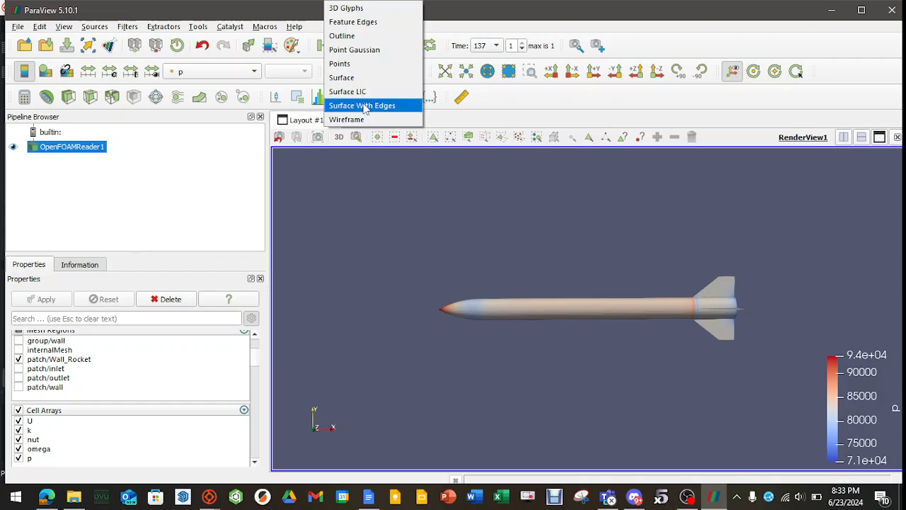
click(361, 94)
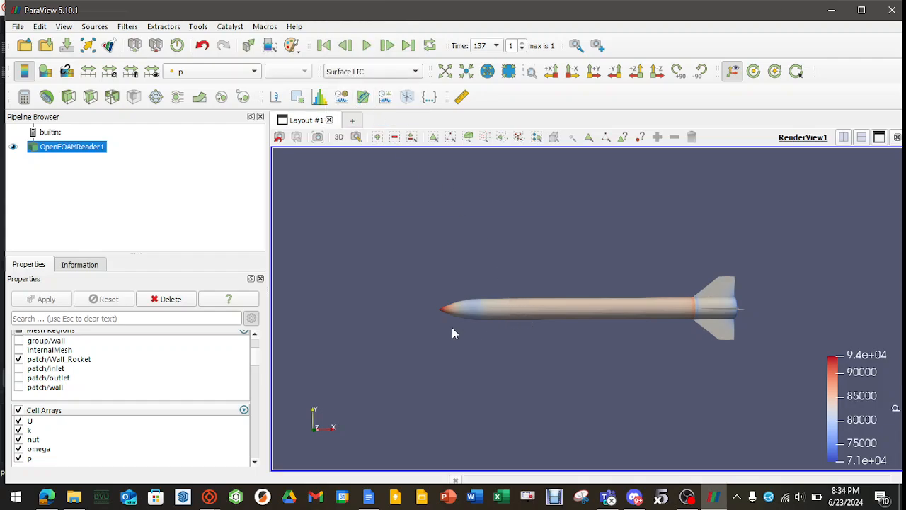
mouse_move(257, 357)
mouse_down()
mouse_move(261, 395)
mouse_move(254, 336)
mouse_up()
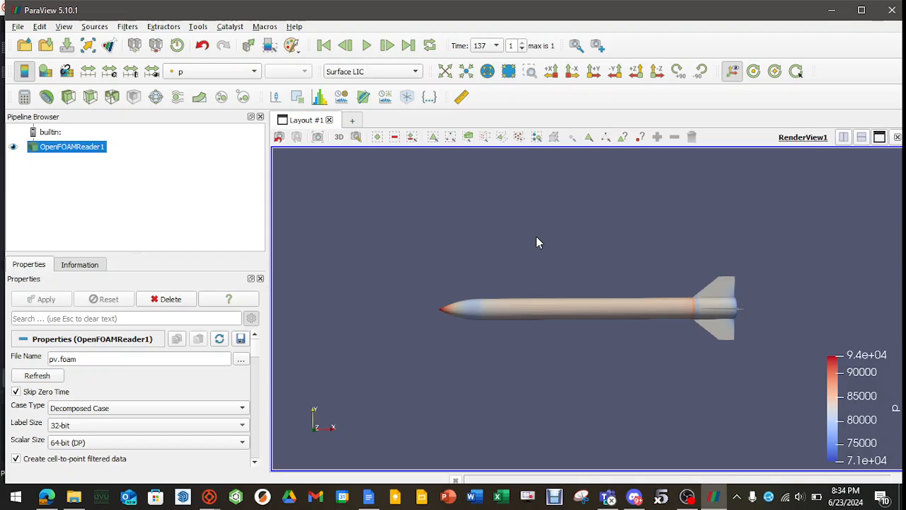
Examine the surface pressure distribution along the rocket's body and around its fins and base.
scroll(564, 308, up, 6)
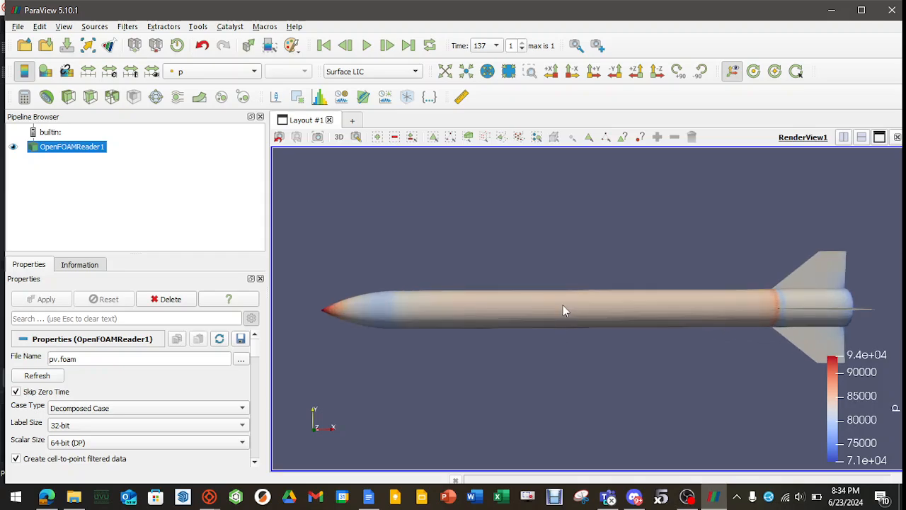
scroll(549, 314, down, 5)
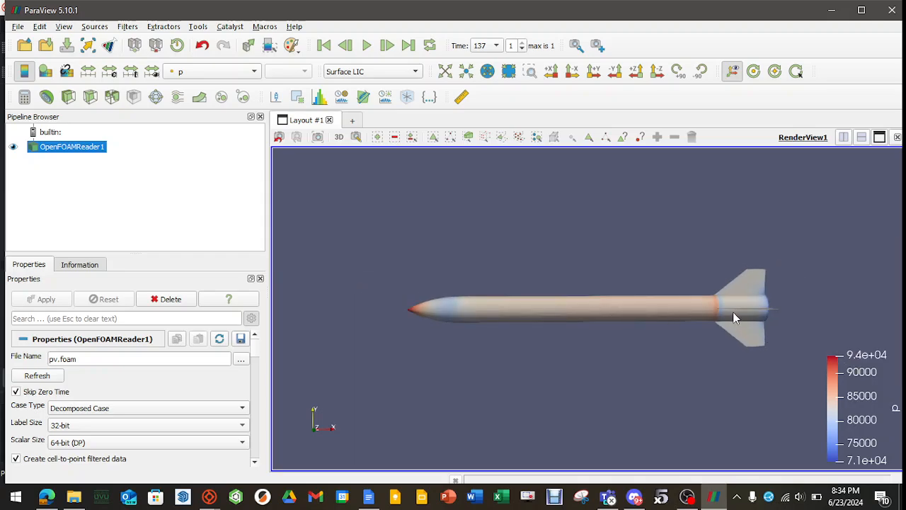
drag(733, 318, 565, 326)
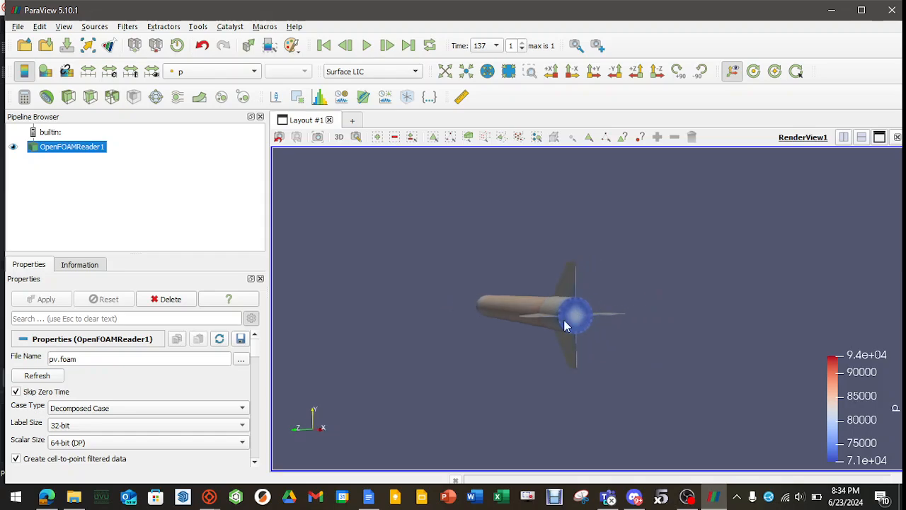
scroll(572, 324, up, 3)
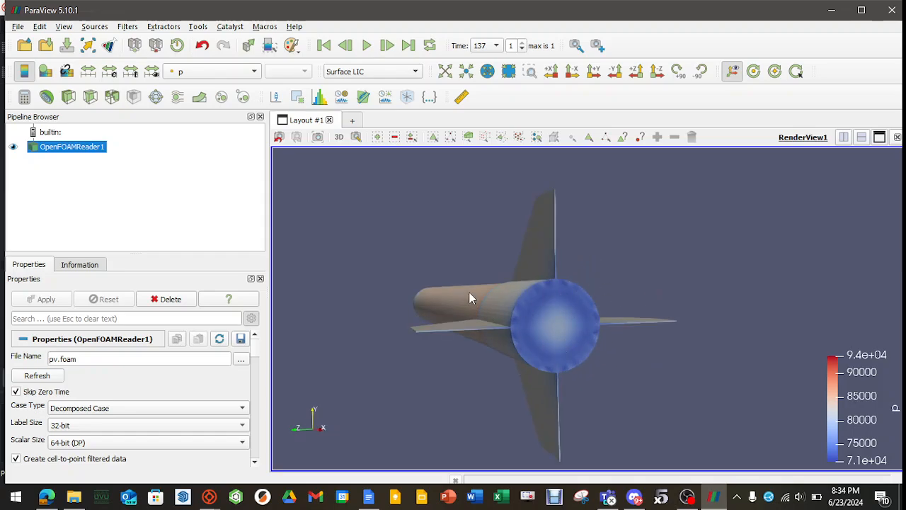
drag(469, 297, 524, 327)
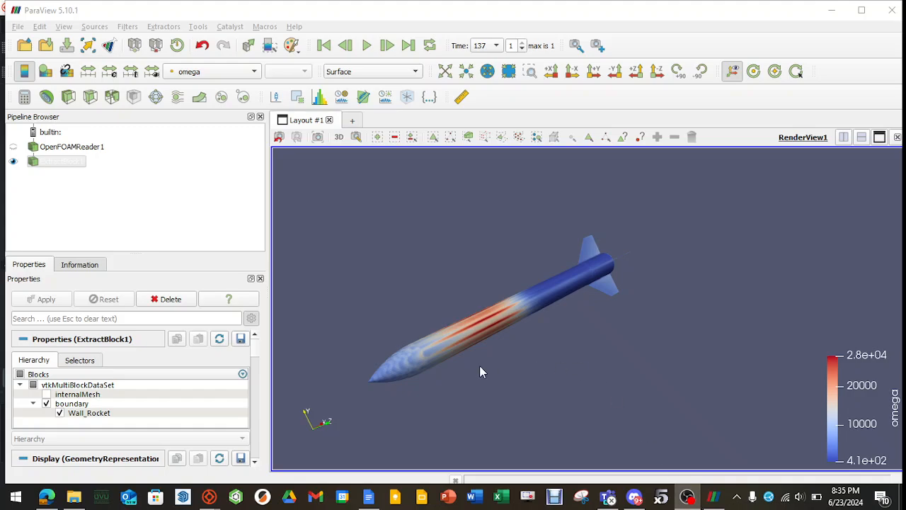
Examine the omega distribution on the extracted Wall_Rocket surface from the opposite side of the rocket.
drag(387, 368, 505, 357)
scroll(421, 361, up, 3)
scroll(411, 364, down, 3)
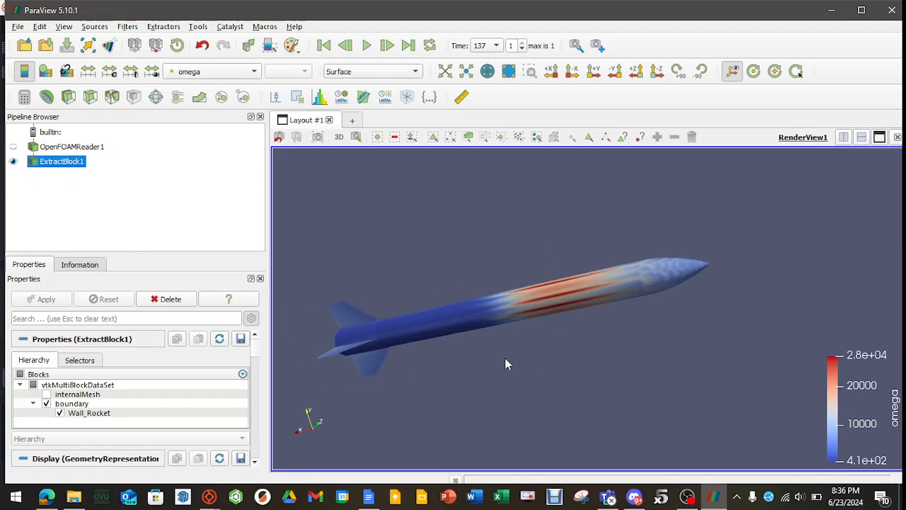